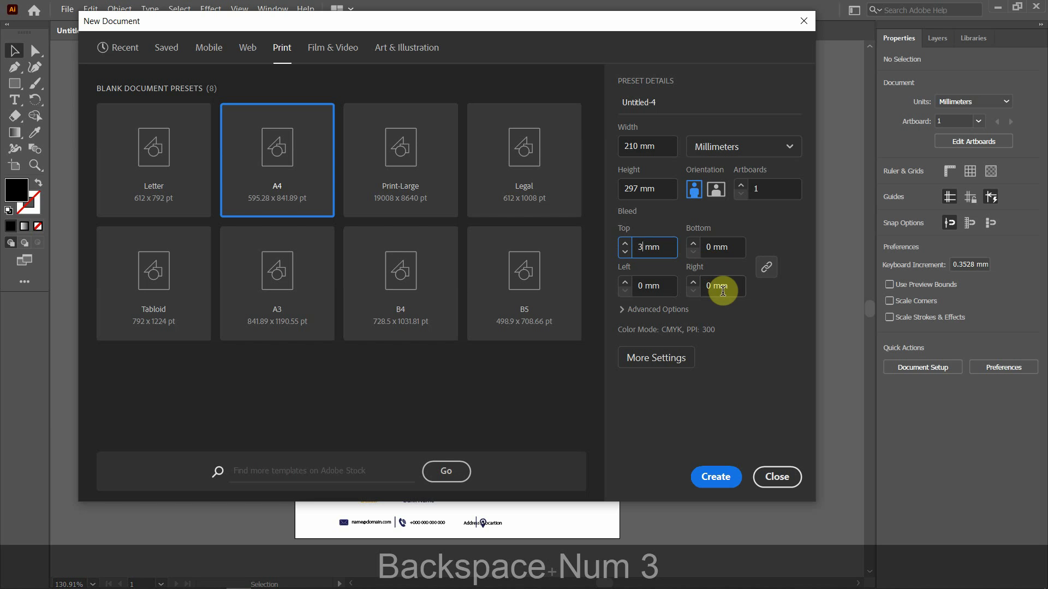
Set the bleed to 3 mm on all sides and create the A4 document.
click(722, 290)
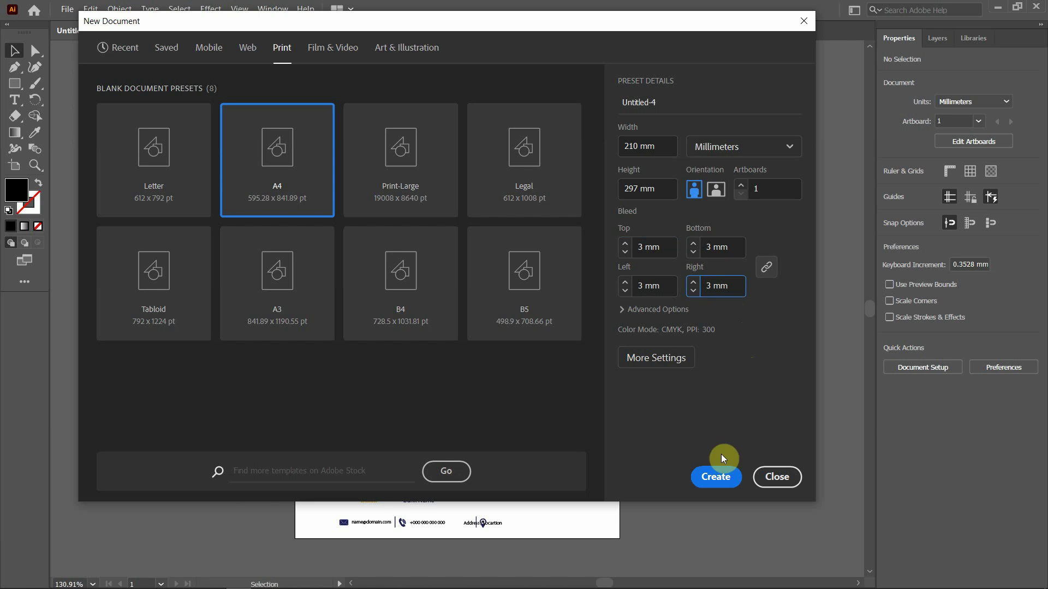
click(719, 479)
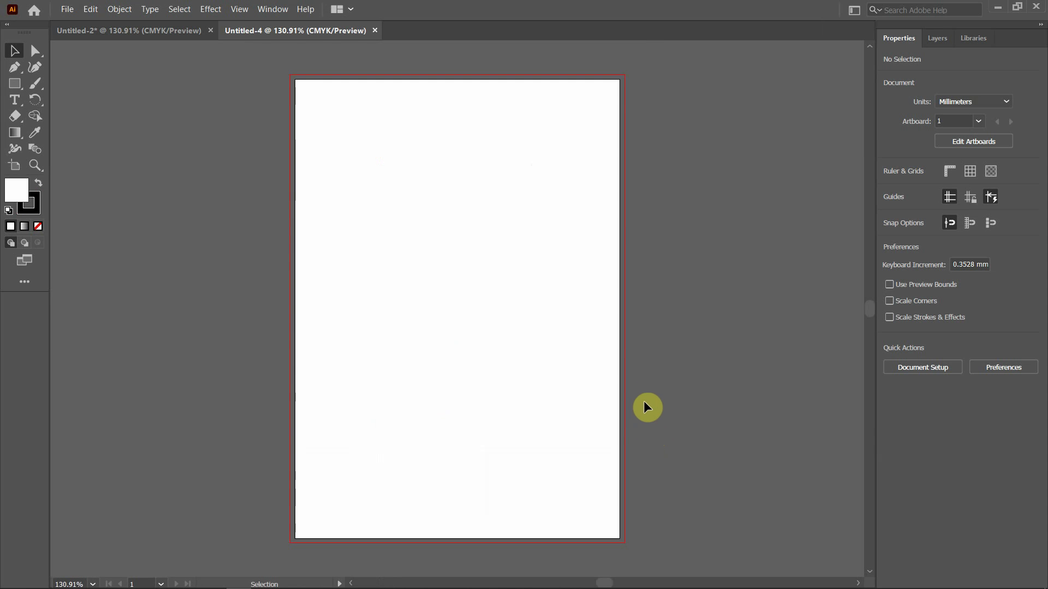
Draw a square about 10 mm wide and move it flush into the artboard's upper-left corner.
click(19, 90)
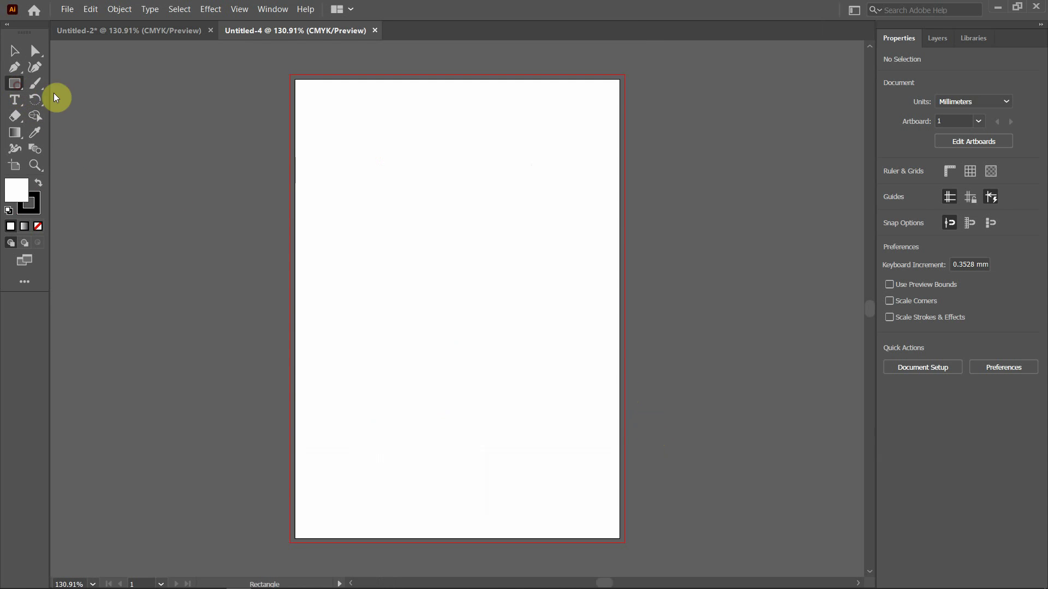
drag(309, 104, 328, 120)
click(15, 51)
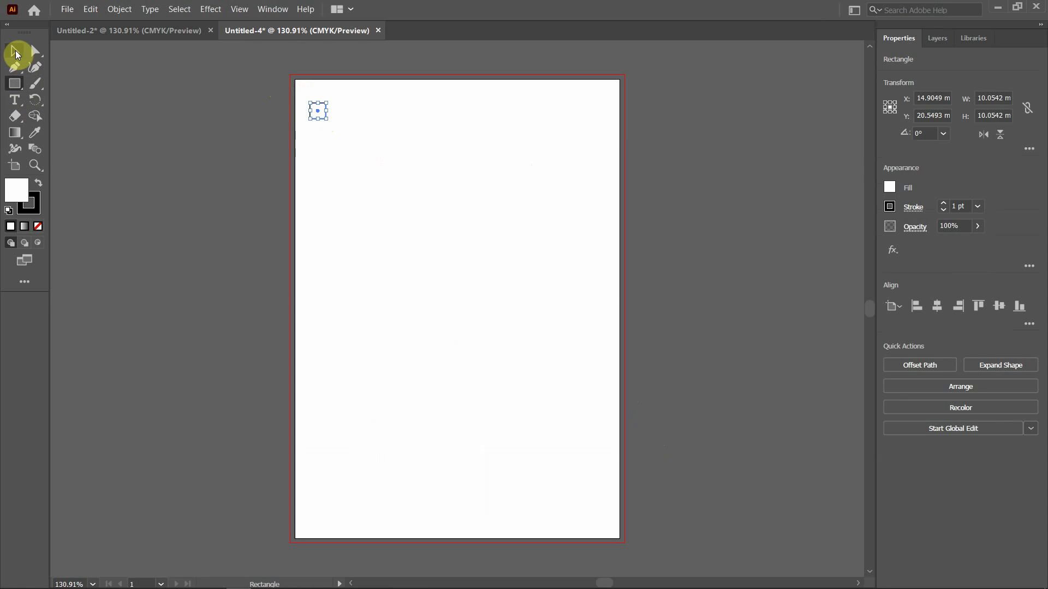
click(171, 80)
scroll(197, 66, up, 2)
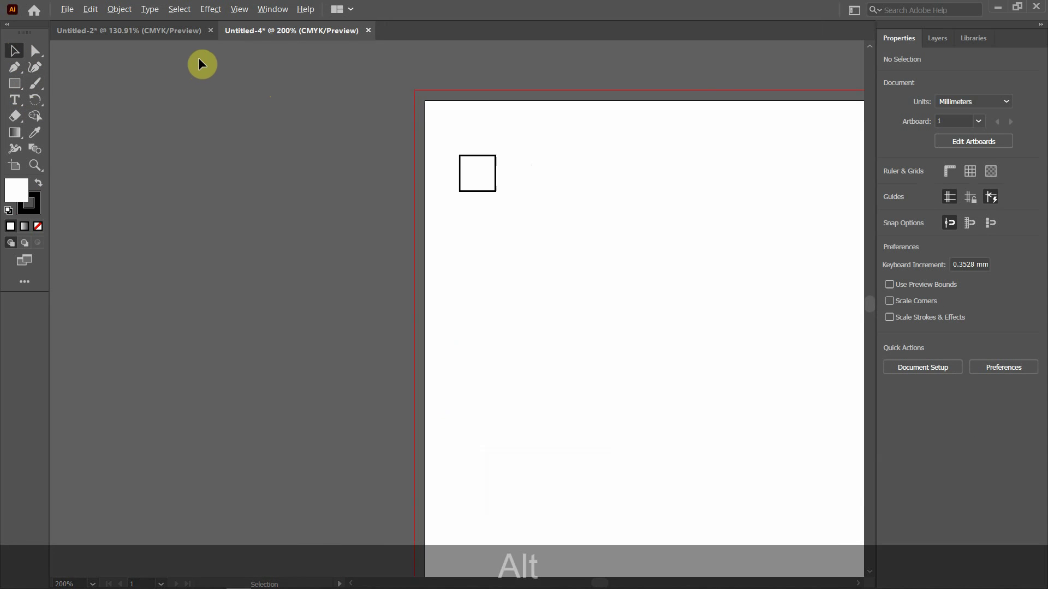
scroll(506, 96, up, 2)
drag(439, 236, 376, 138)
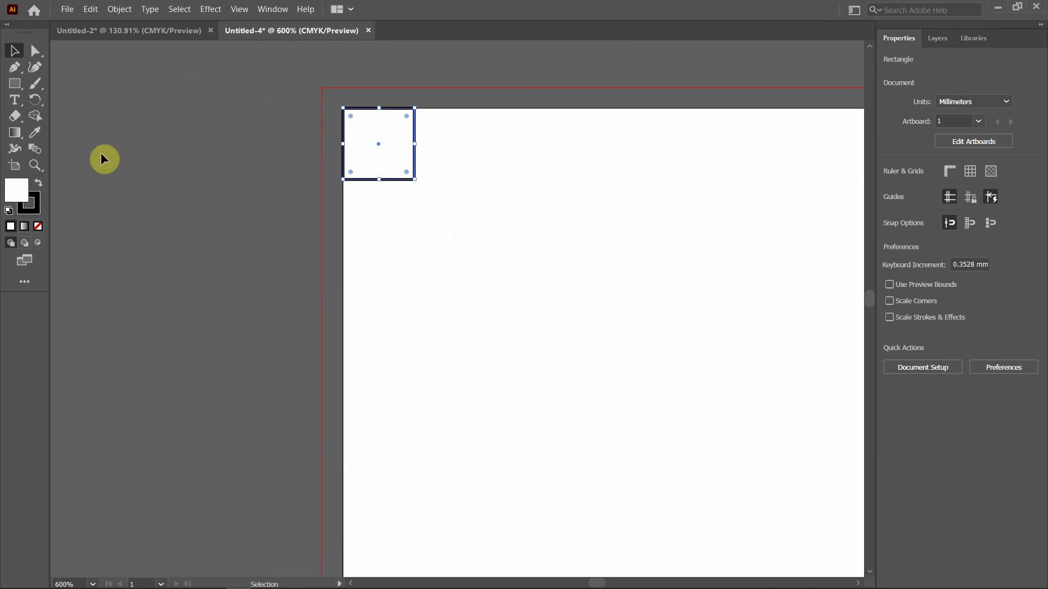
Show the rulers and place a vertical and a horizontal guide along the square's right and bottom edges.
click(239, 10)
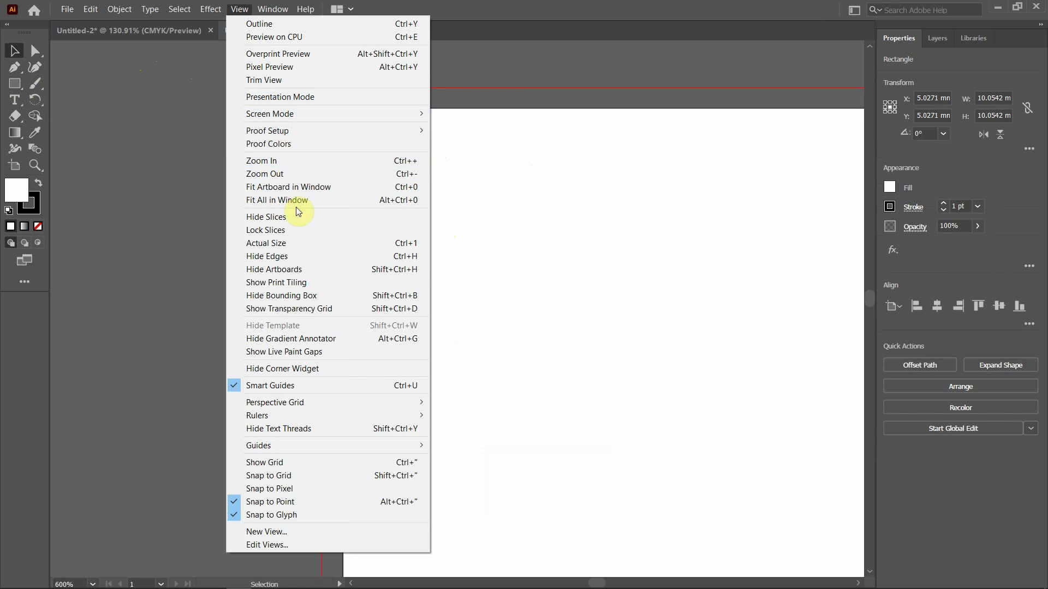
mouse_move(306, 414)
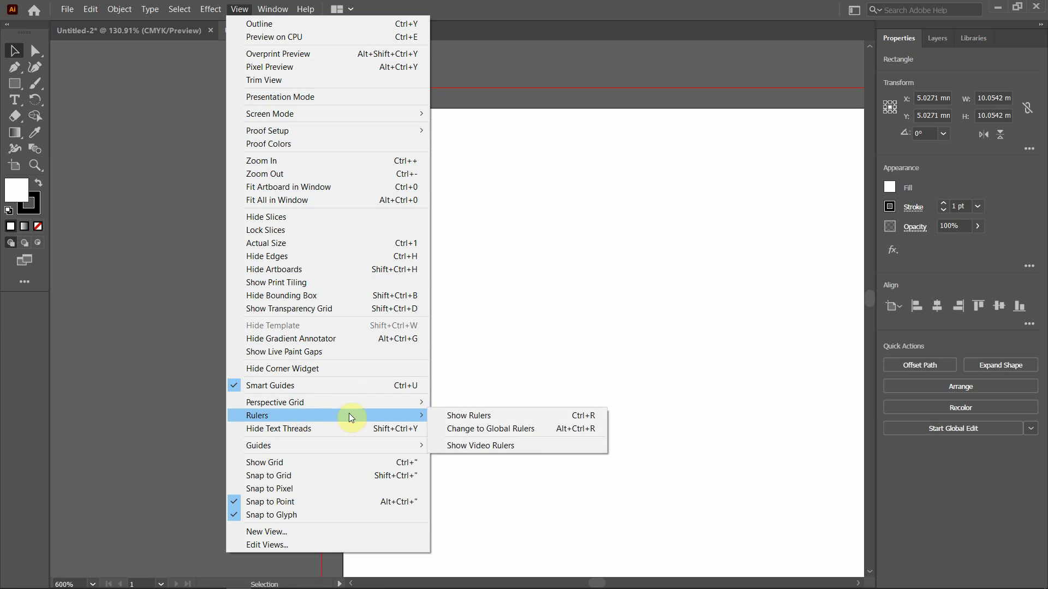
click(474, 415)
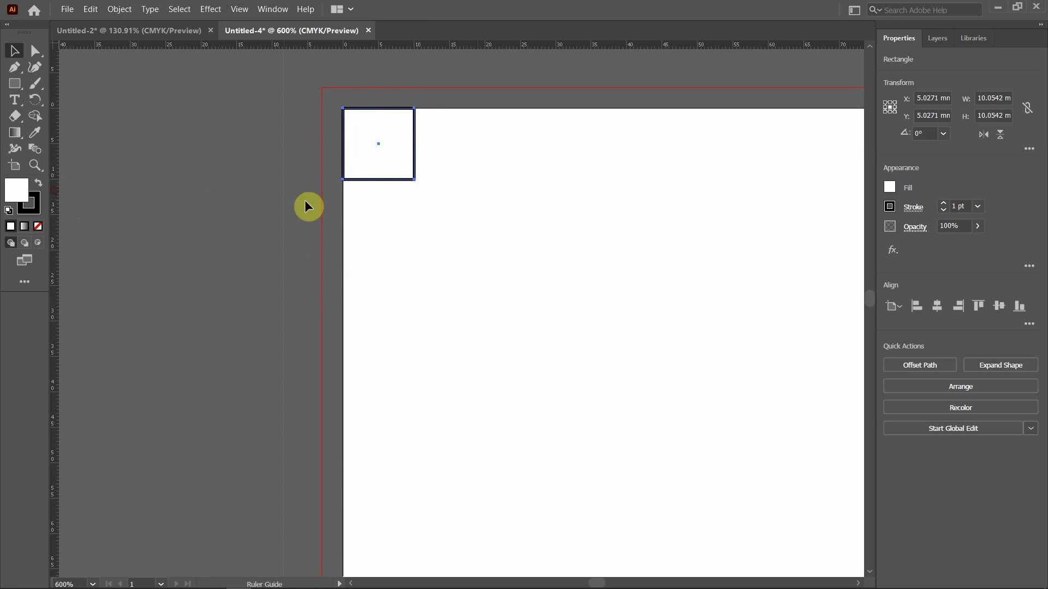
drag(306, 204, 413, 203)
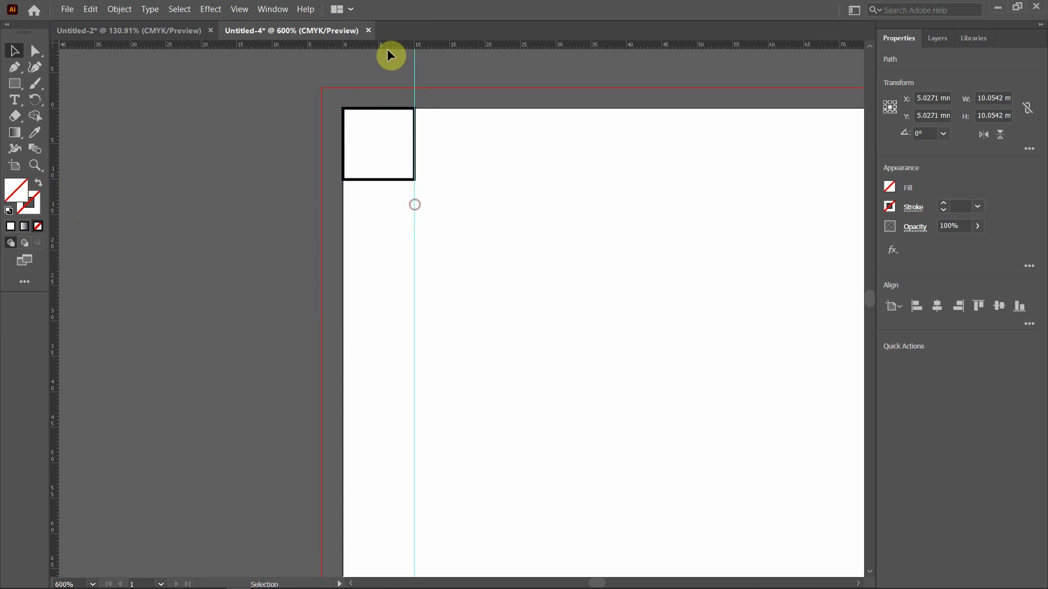
drag(389, 46, 400, 179)
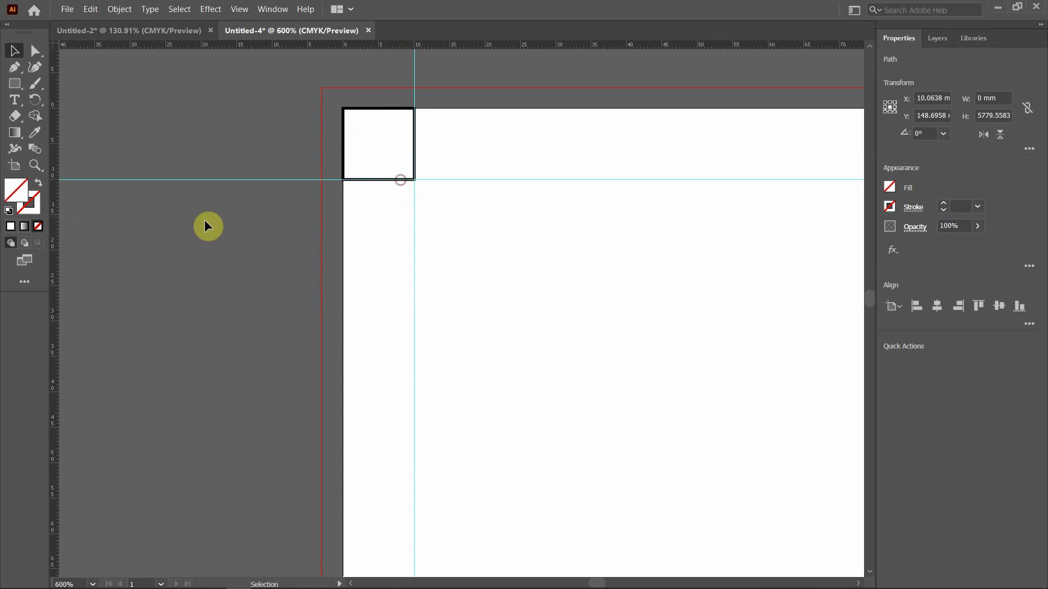
Shrink the corner square to about 8 mm and move both guides to its new right and bottom edges.
alt+scroll(208, 226, down, 4)
scroll(207, 185, down, 1)
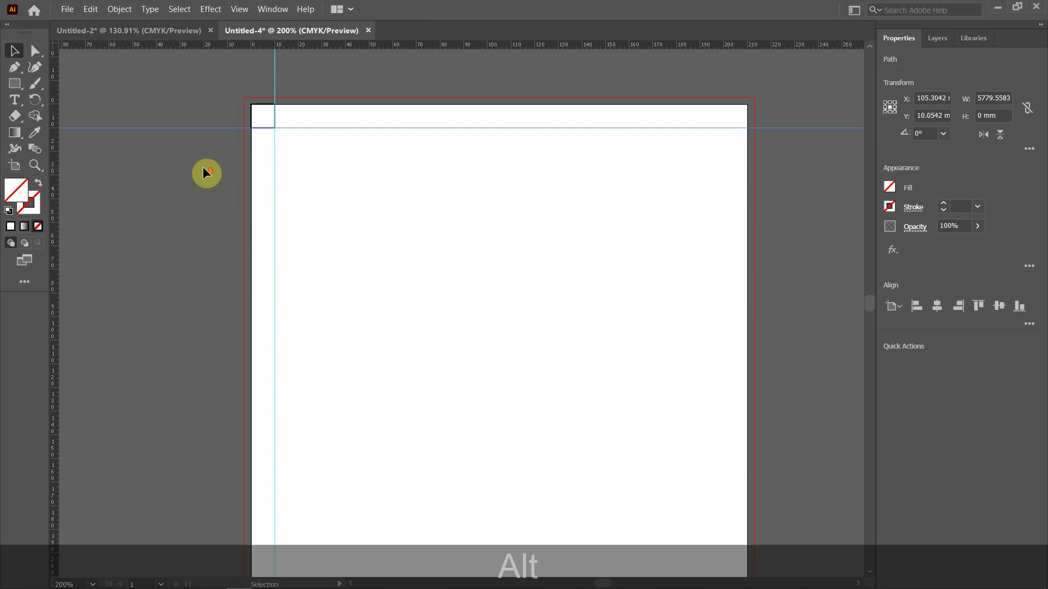
alt+scroll(220, 120, up, 3)
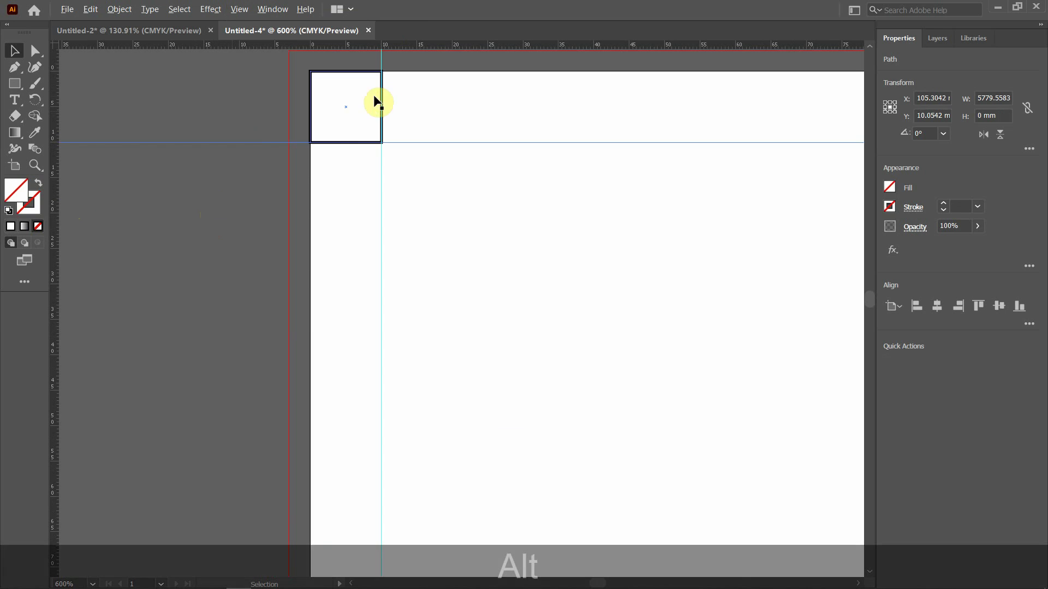
click(358, 104)
drag(381, 143, 398, 130)
scroll(337, 189, down, 3)
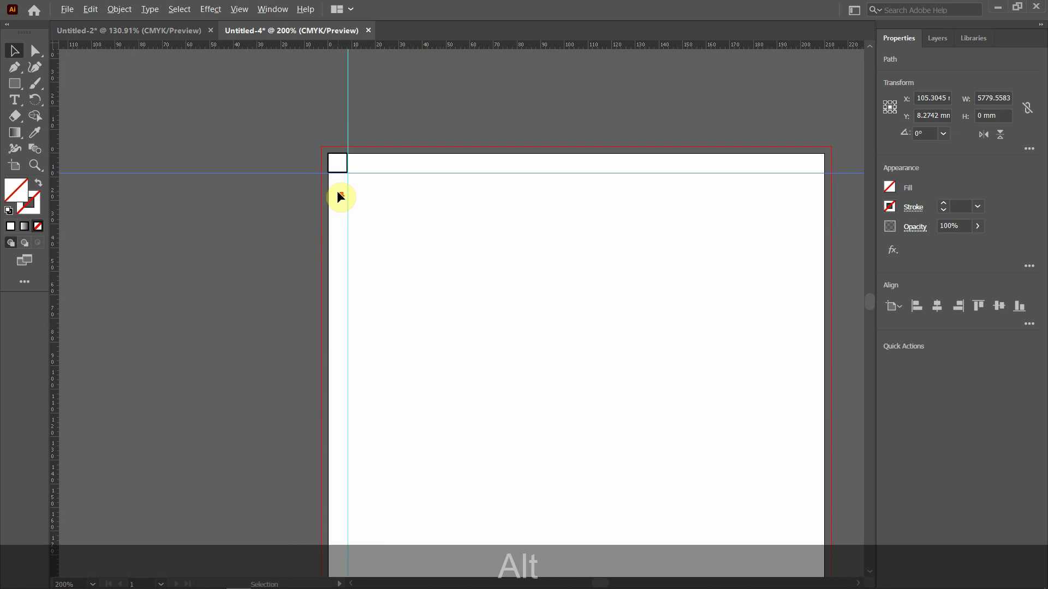
click(248, 167)
scroll(181, 164, down, 2)
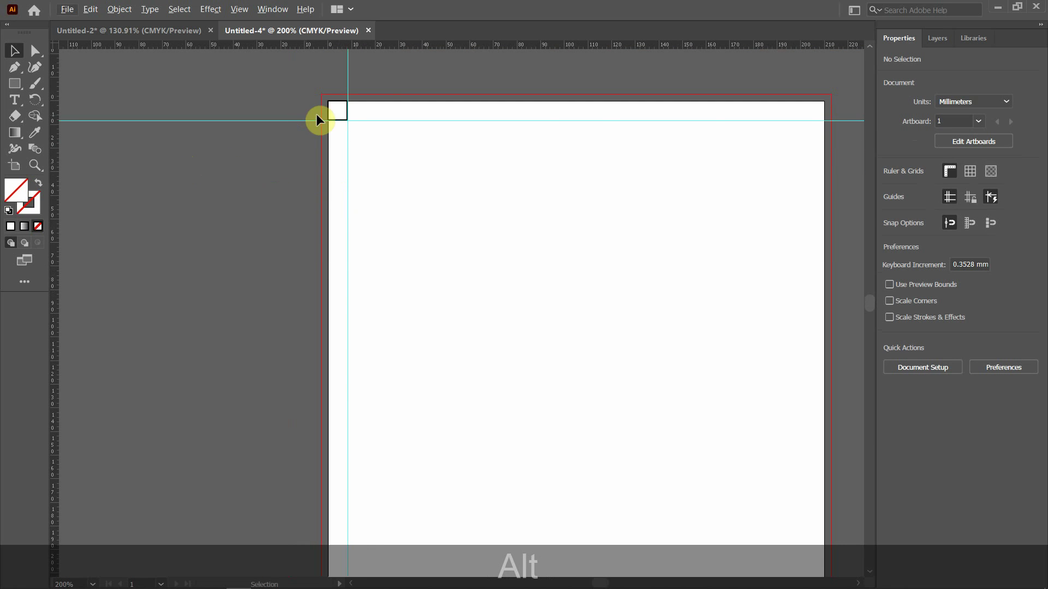
Move the square into the artboard's upper-right corner and place a vertical guide along its left edge.
drag(340, 110, 813, 130)
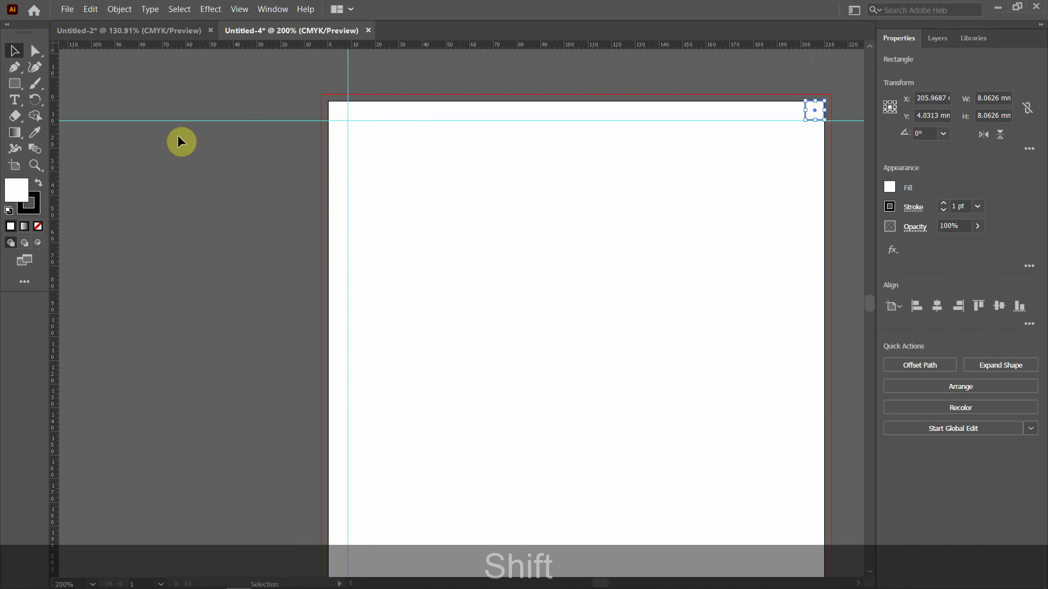
drag(55, 147, 57, 149)
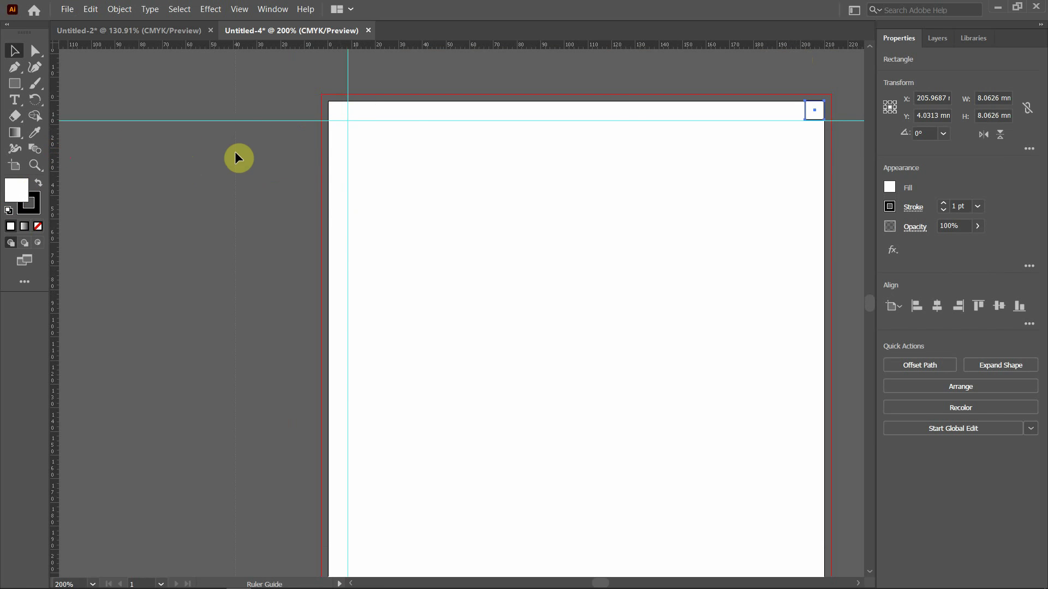
drag(235, 153, 804, 155)
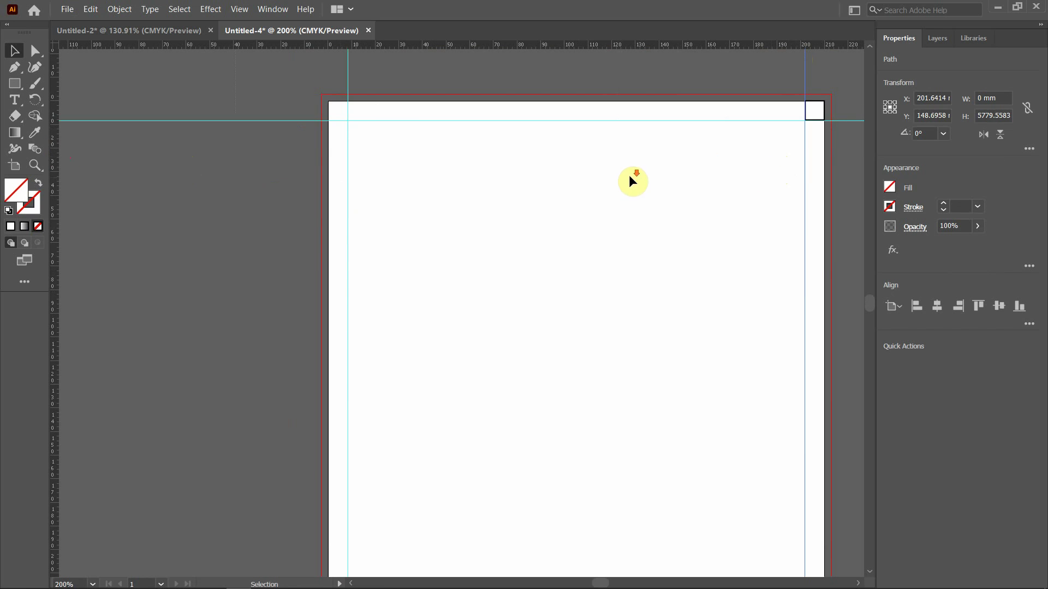
Move the square into the artboard's lower-right corner and place a horizontal guide along its top edge.
scroll(629, 175, down, 2)
drag(802, 101, 731, 487)
scroll(559, 320, down, 10)
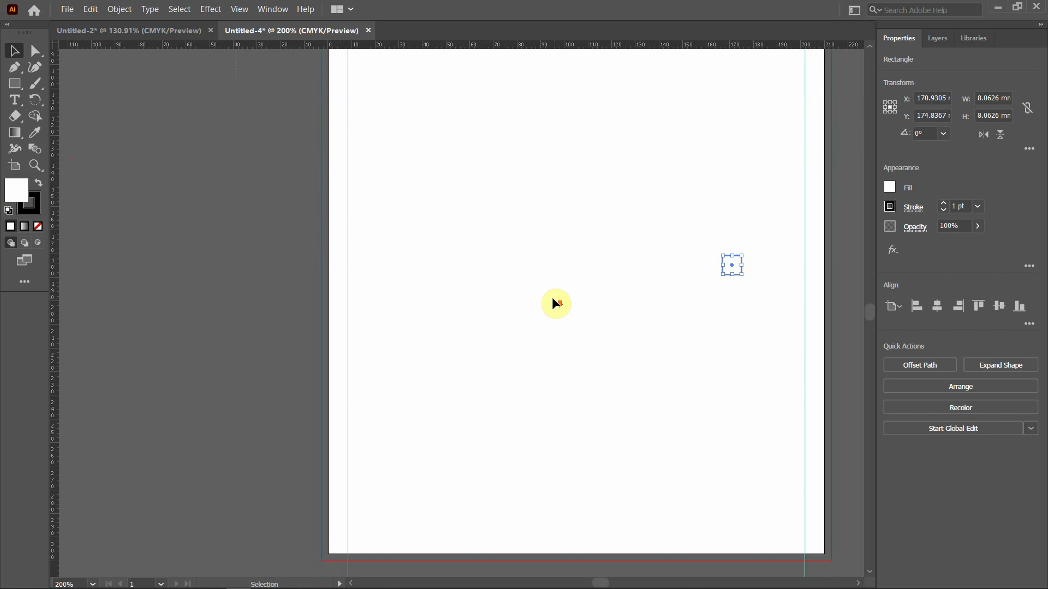
click(748, 218)
drag(732, 214, 819, 492)
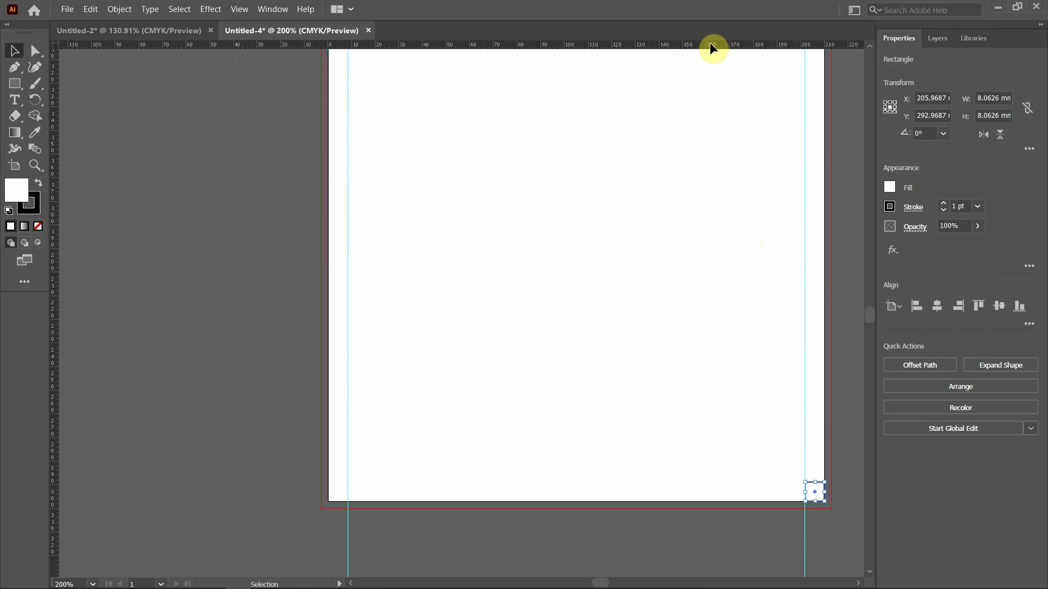
drag(709, 41, 746, 482)
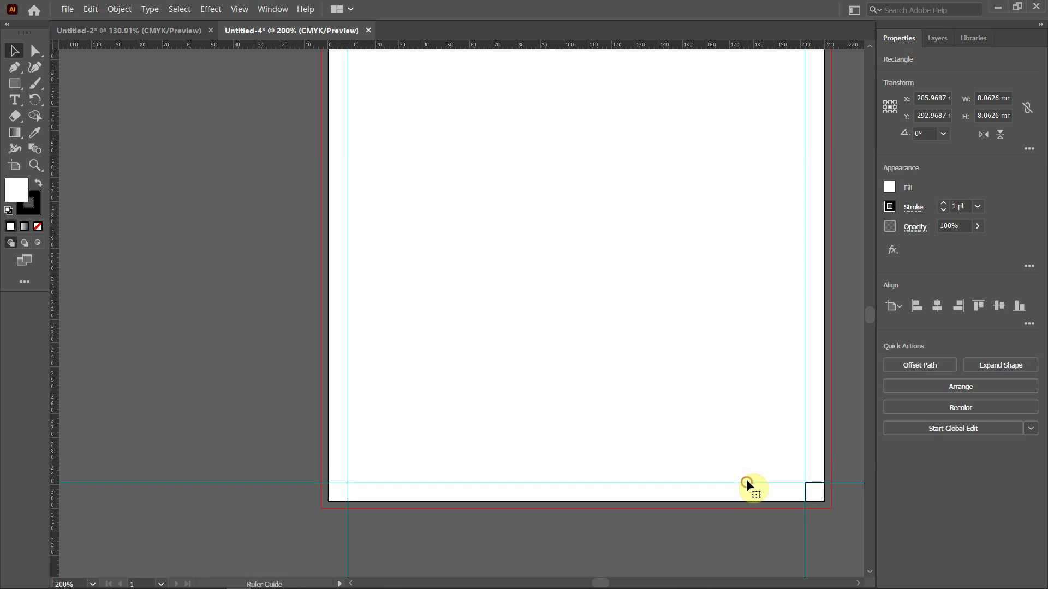
Delete the square used for measuring the margins and fit the whole artboard in the window.
scroll(824, 488, up, 3)
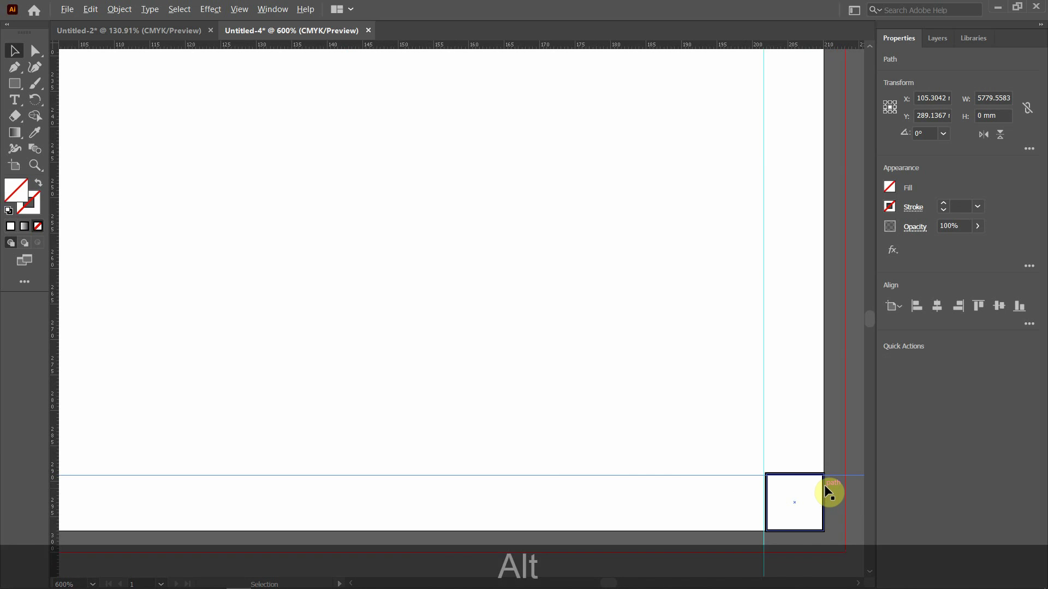
scroll(825, 491, down, 2)
click(817, 491)
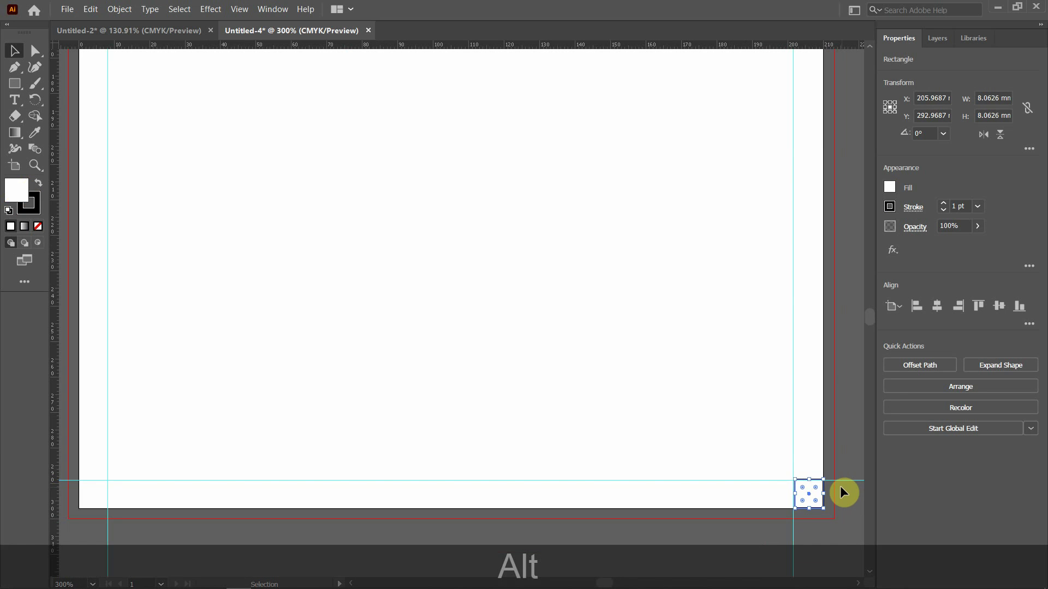
key(Delete)
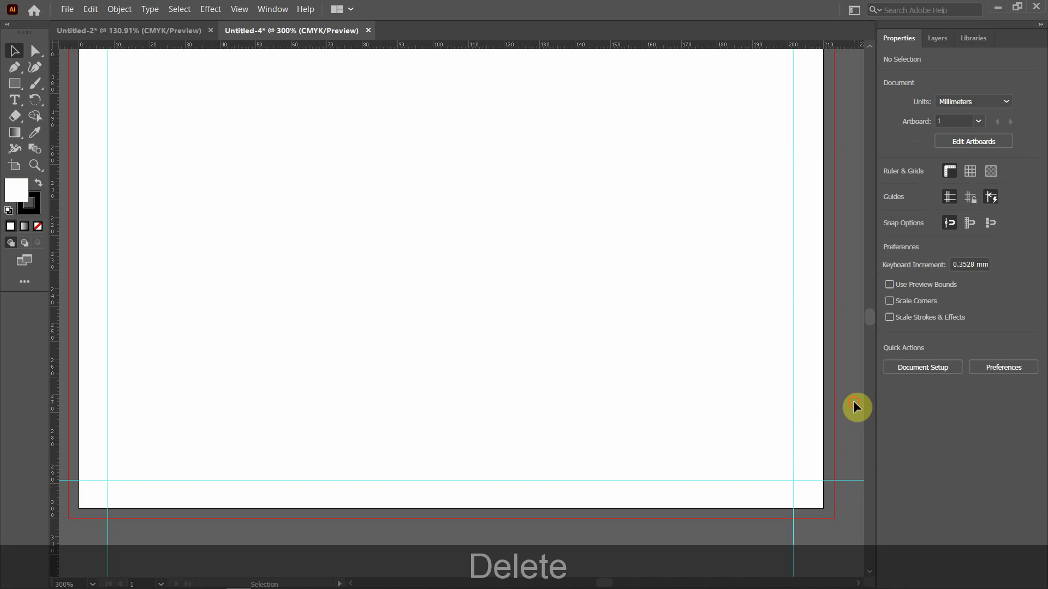
key(ctrl+alt+0)
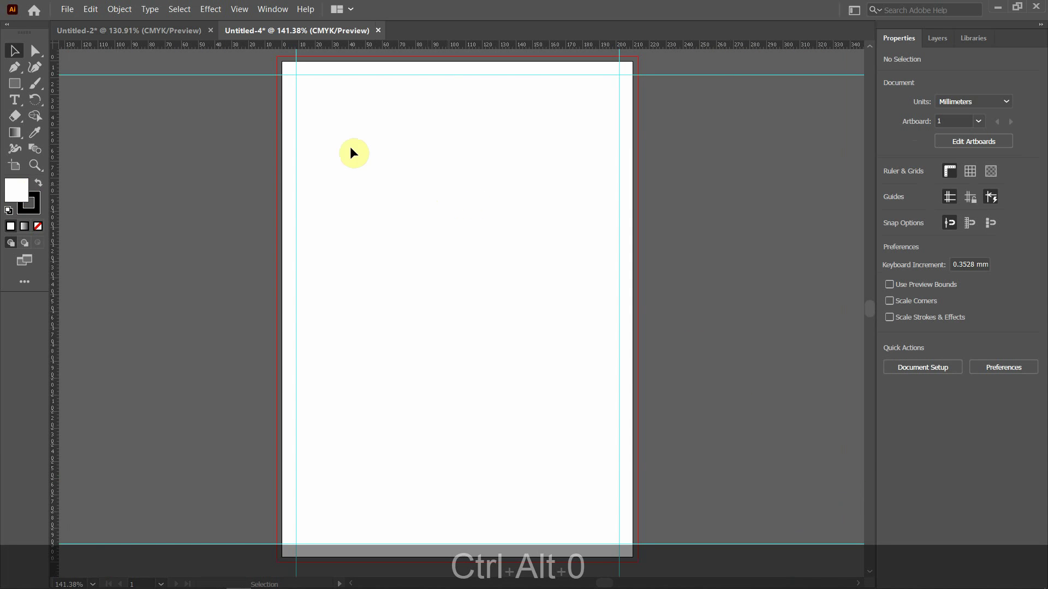
Copy the company logo from the Untitled-2 document into Untitled-4 and place it at the upper-left guide intersection.
click(182, 34)
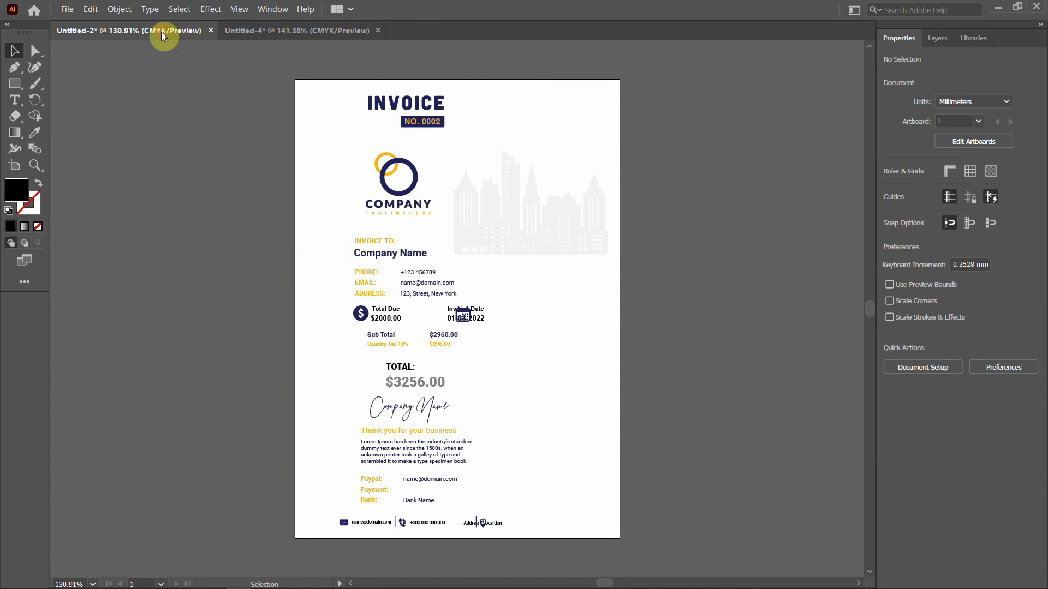
drag(162, 36, 363, 34)
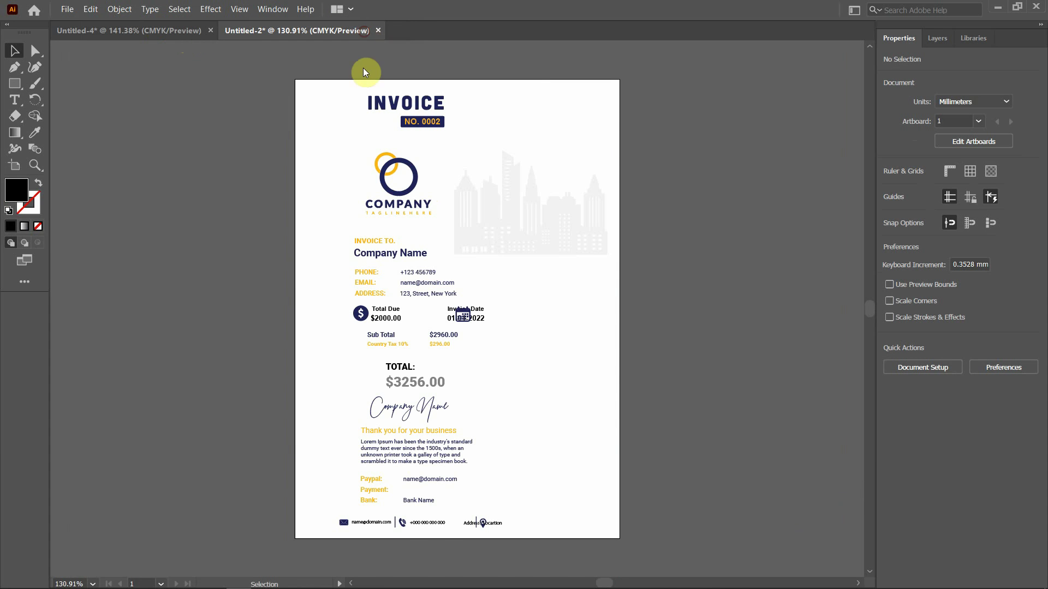
click(401, 166)
key(ctrl+c)
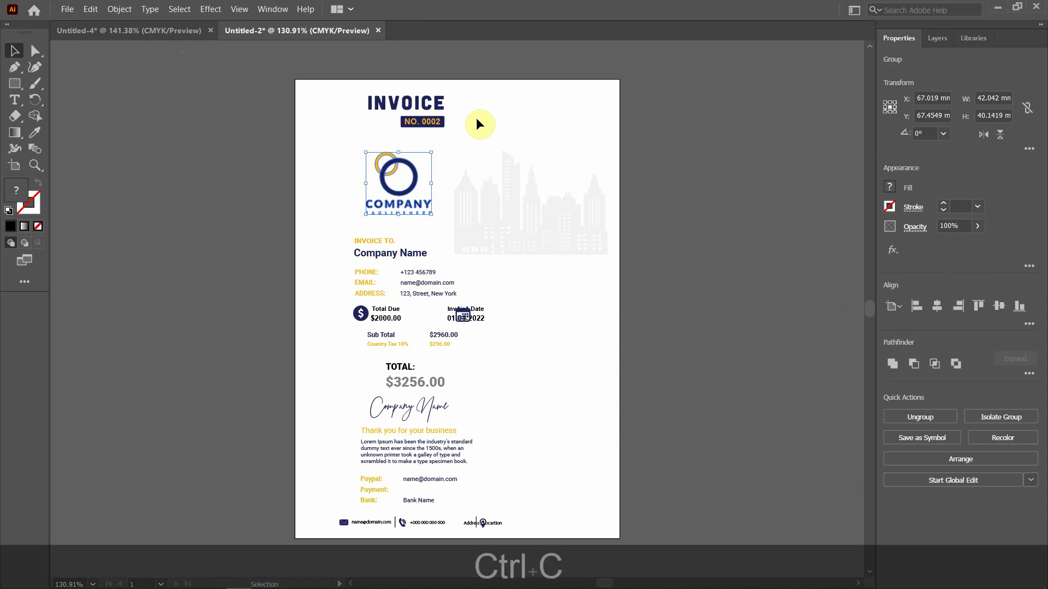
click(153, 29)
key(ctrl+v)
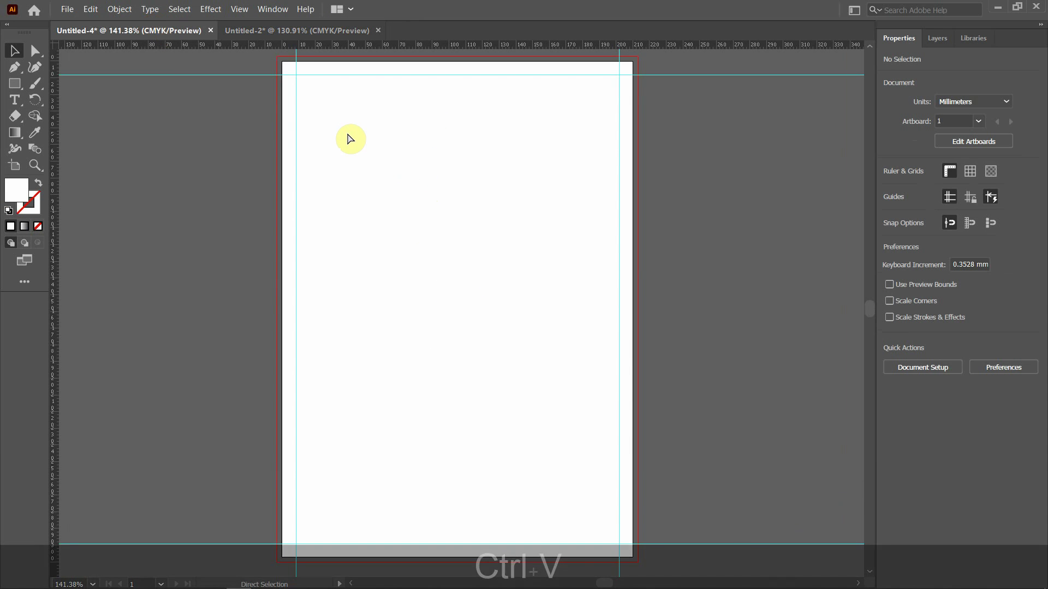
drag(472, 291, 341, 88)
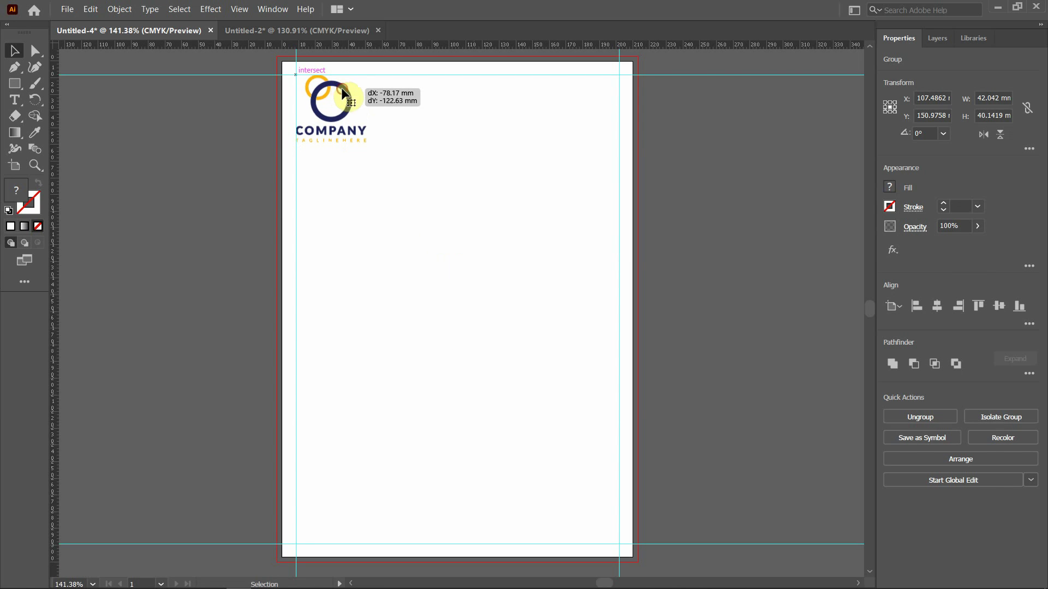
click(473, 107)
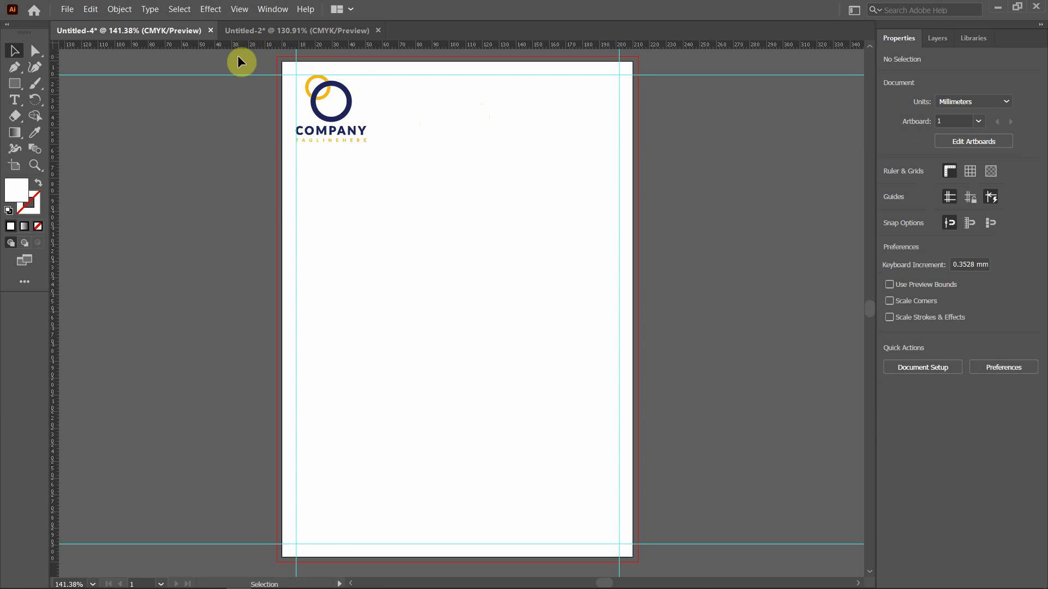
Copy the INVOICE heading and its number badge from Untitled-2 into Untitled-4 and place them at the upper-right guide intersection.
click(250, 34)
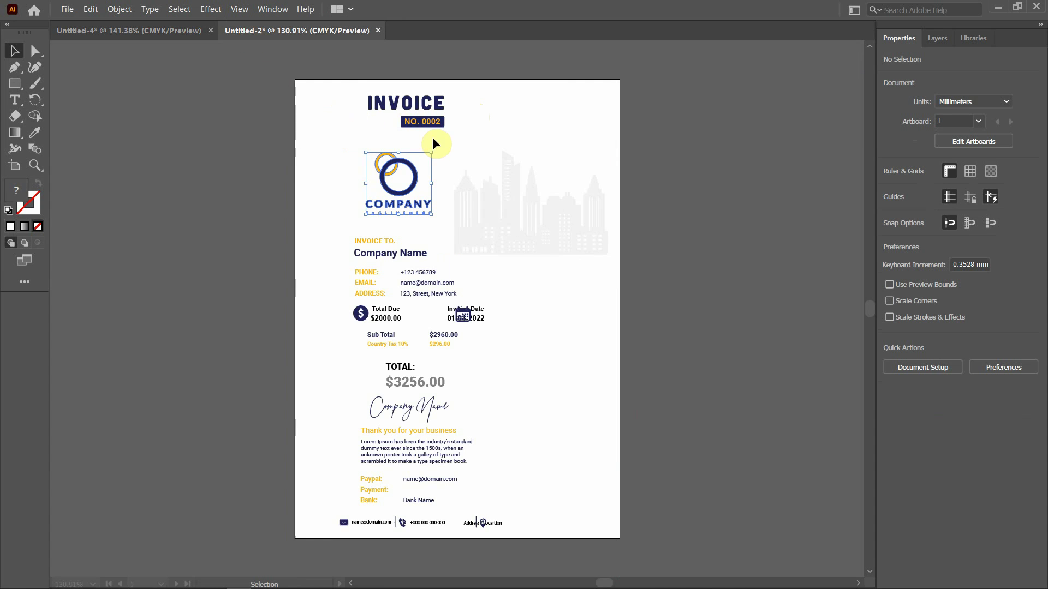
click(353, 95)
drag(444, 126, 463, 128)
click(494, 91)
drag(341, 90, 467, 136)
key(ctrl+c)
click(168, 31)
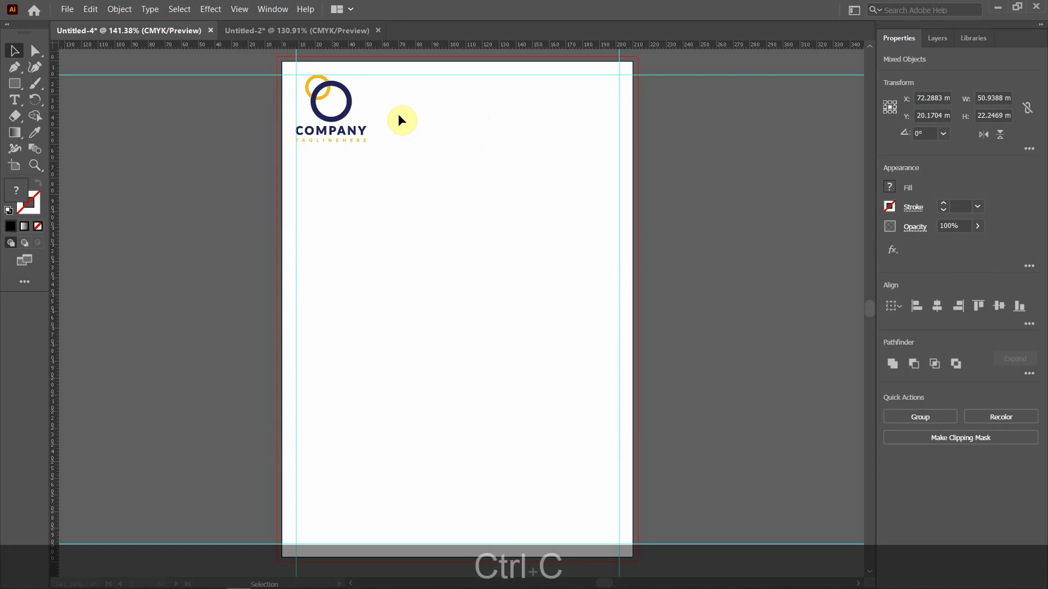
key(ctrl+v)
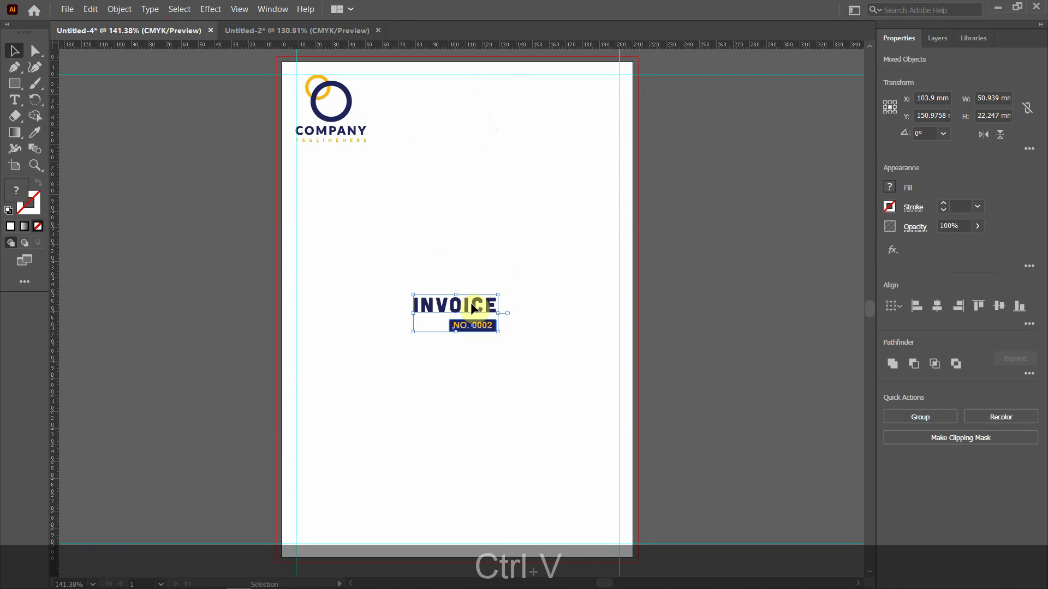
drag(468, 302, 582, 89)
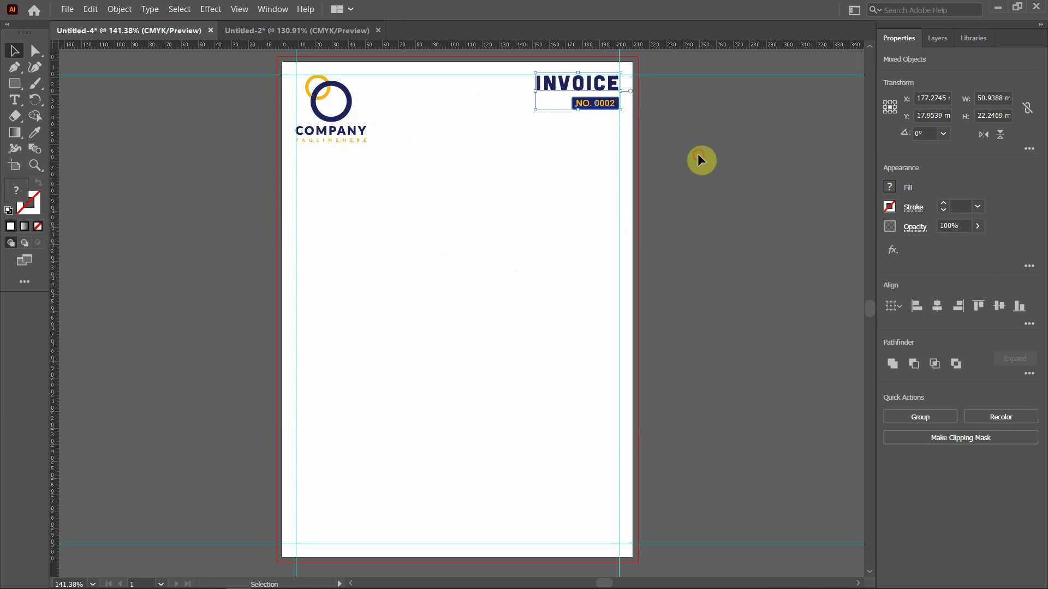
Draw a rectangle about 87 by 60 mm from the left bleed edge below the logo and fill it with the logo's navy.
click(673, 175)
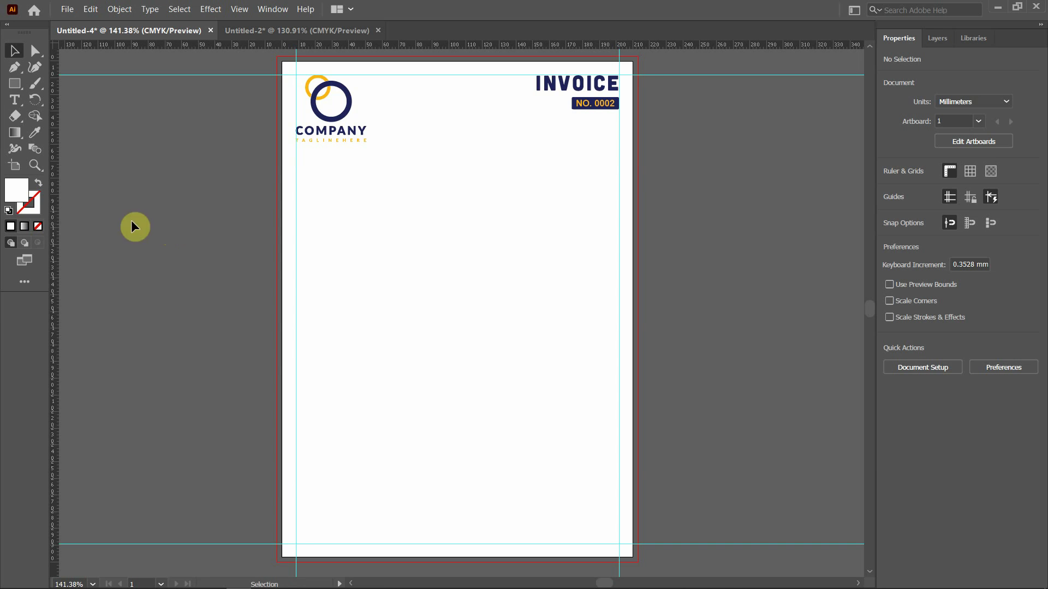
click(15, 83)
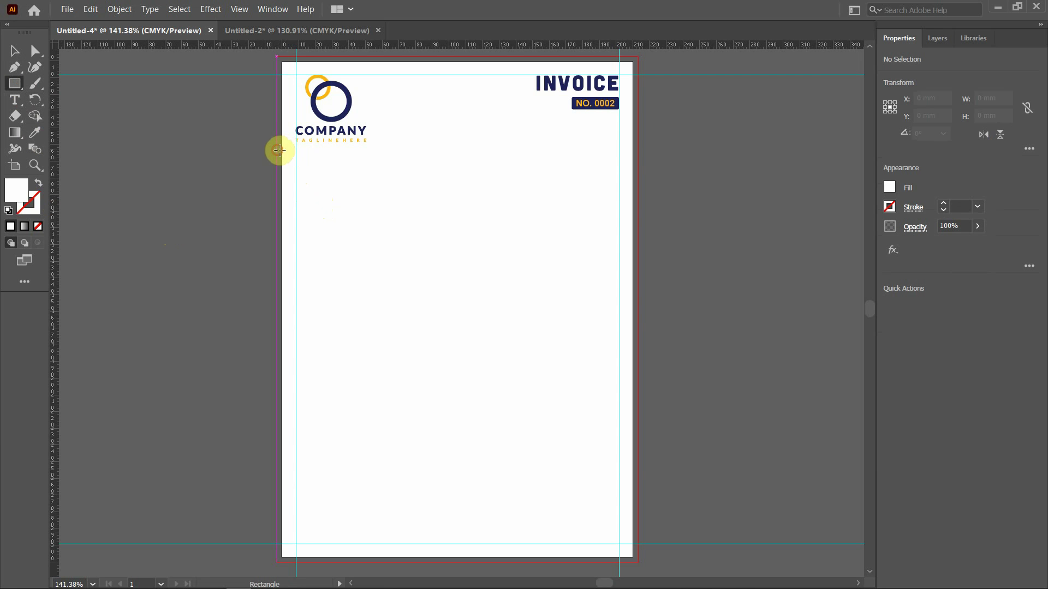
drag(279, 150, 423, 251)
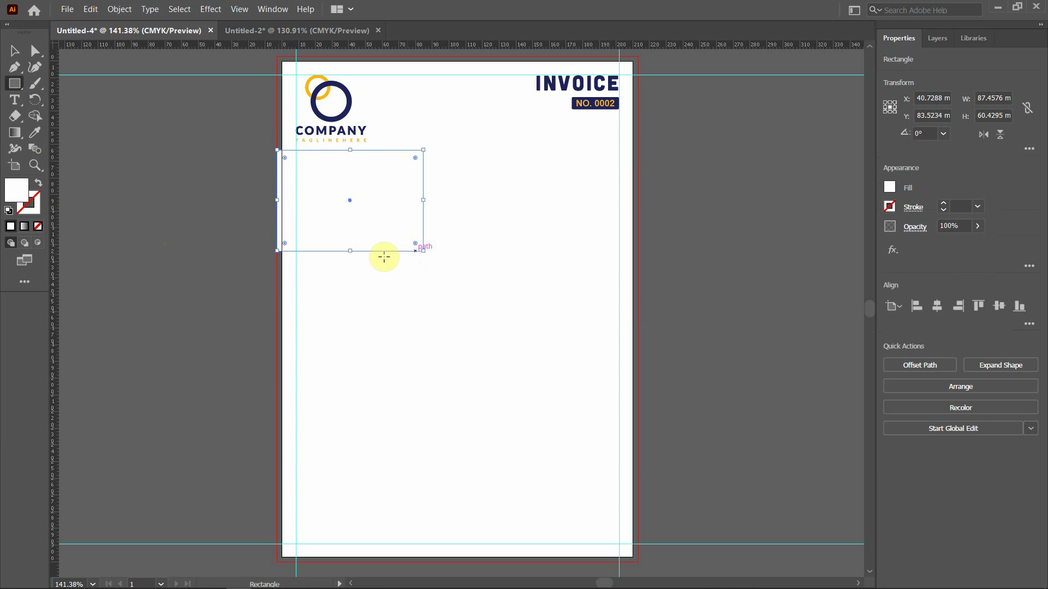
click(35, 132)
click(351, 95)
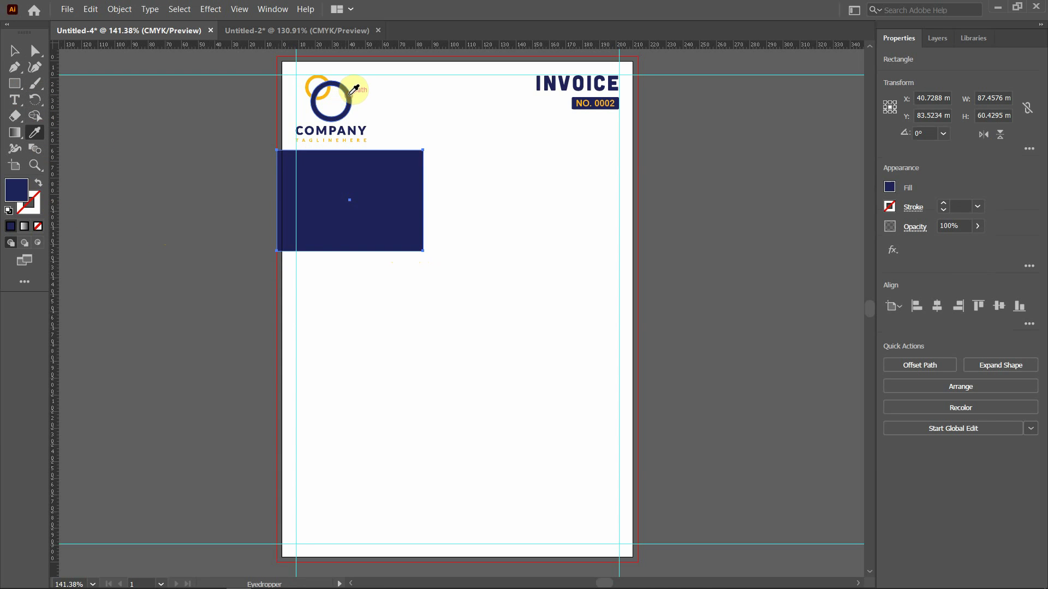
click(14, 51)
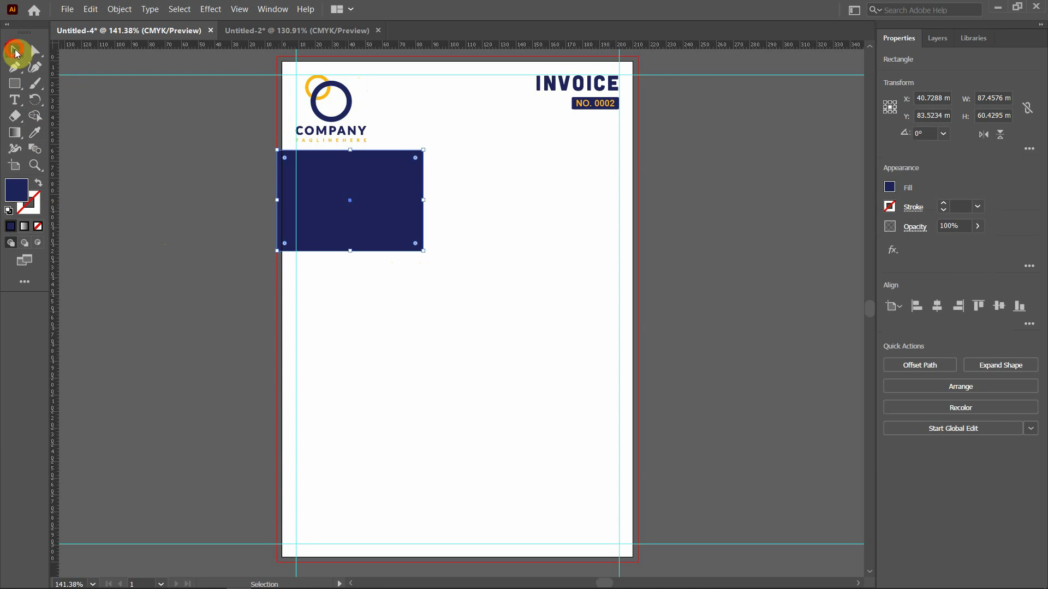
Move the navy rectangle straight down by about 5 mm, away from the company logo.
click(167, 214)
drag(363, 209, 363, 217)
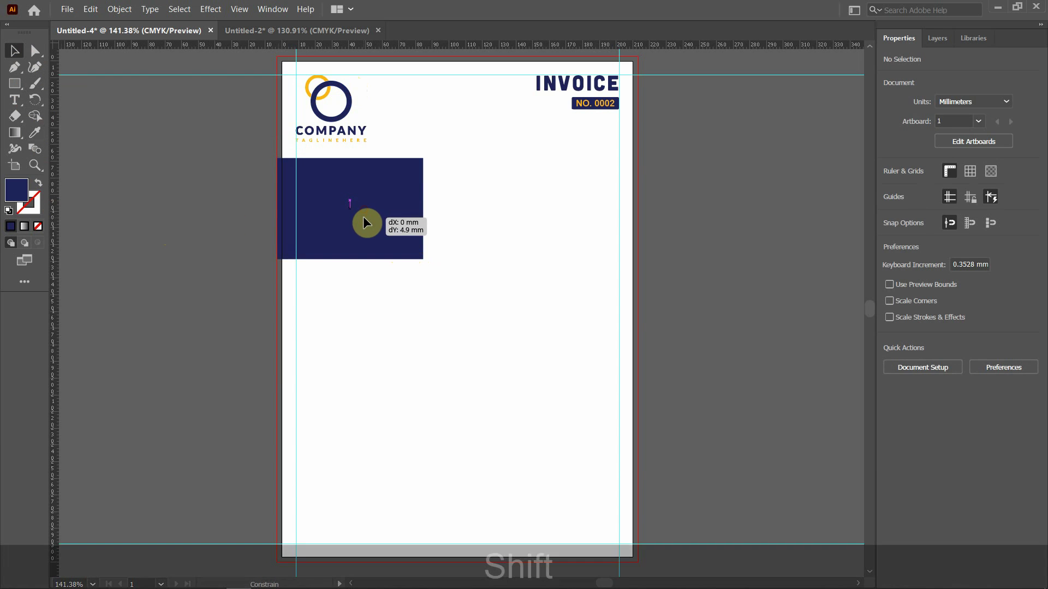
click(472, 212)
Duplicate the navy rectangle straight down so the copy's bottom edge meets the lower bleed line.
scroll(410, 218, down, 1)
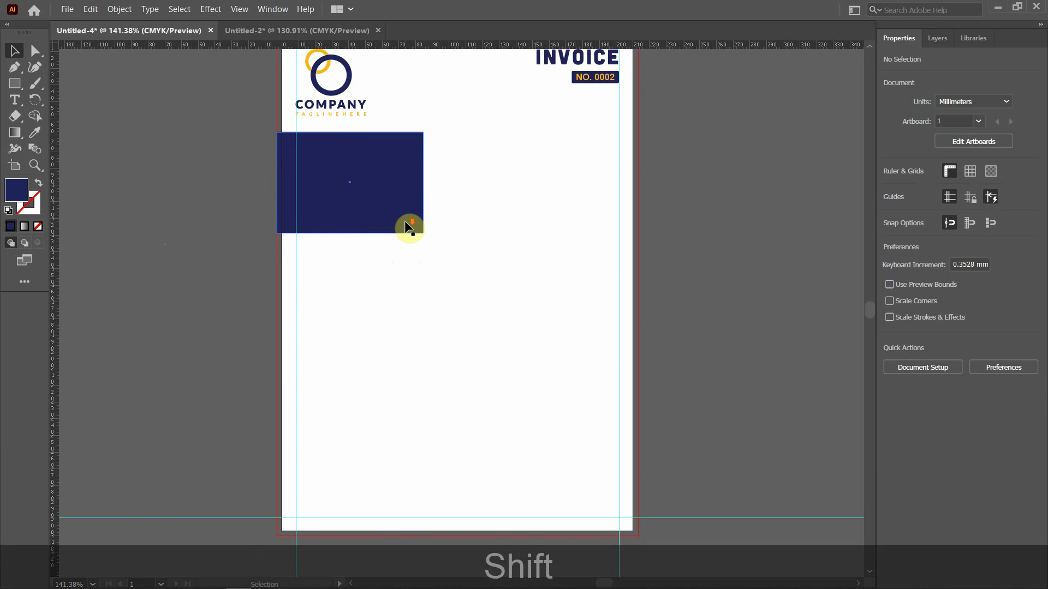
click(388, 192)
drag(392, 179, 392, 477)
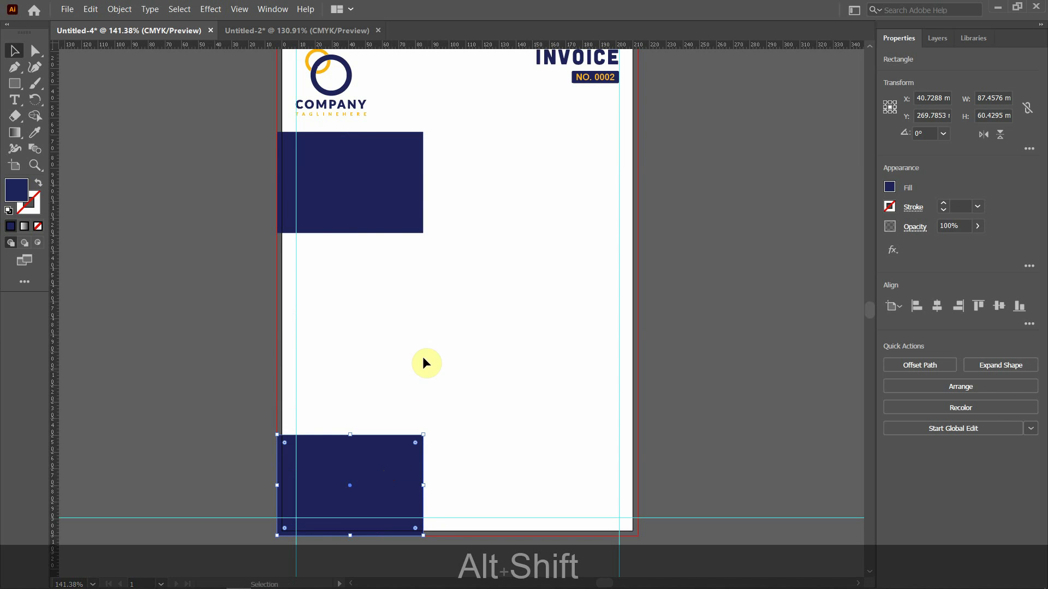
click(469, 312)
Move the lower navy rectangle straight up until its bottom edge rests on the bottom margin guide.
scroll(455, 322, down, 1)
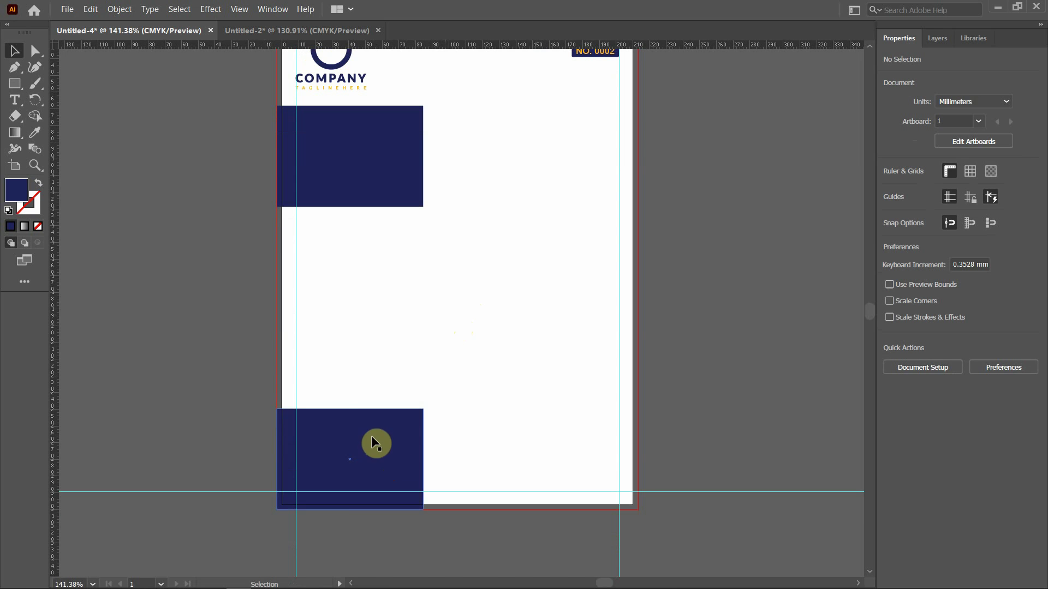
mouse_move(369, 443)
mouse_down()
mouse_move(367, 425)
mouse_move(369, 434)
mouse_up()
click(479, 364)
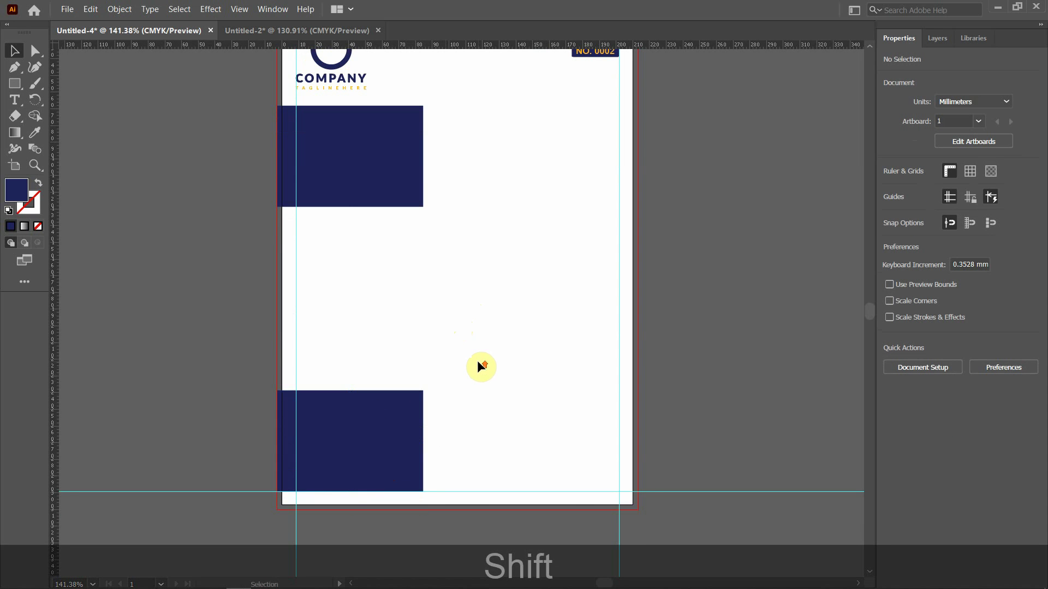
scroll(481, 367, up, 1)
scroll(458, 359, down, 1)
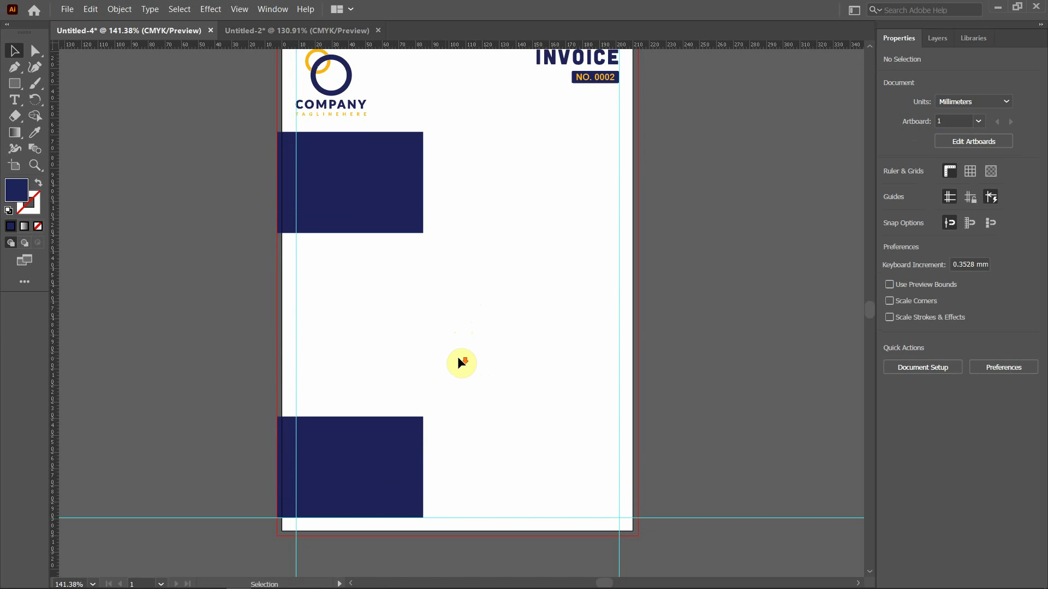
scroll(451, 350, up, 2)
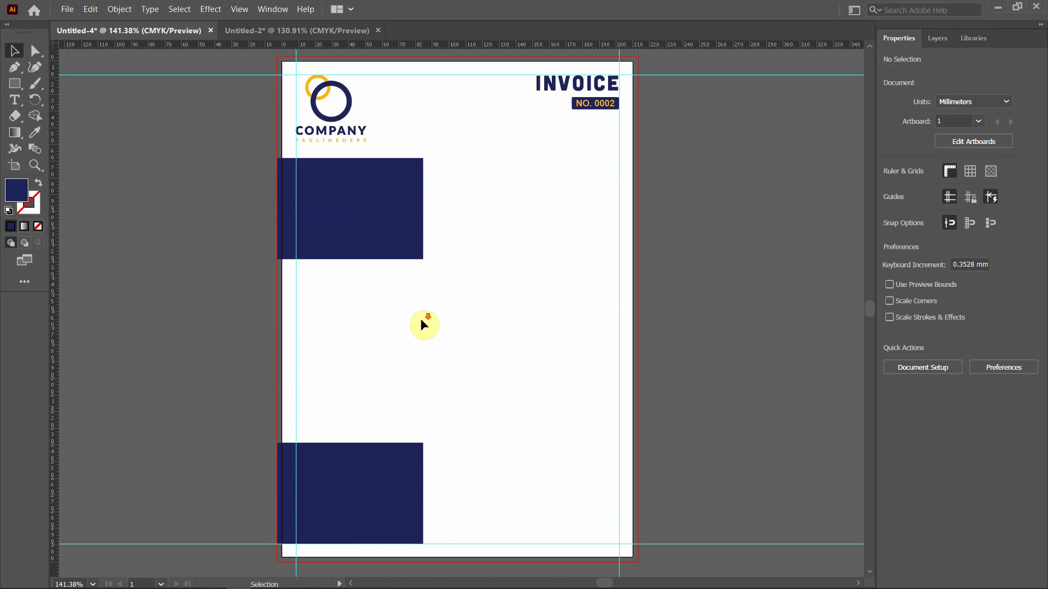
scroll(420, 321, down, 1)
Paste a copy of the upper navy rectangle behind it, shifted up about 3.5 mm and filled with the logo's yellow.
click(384, 194)
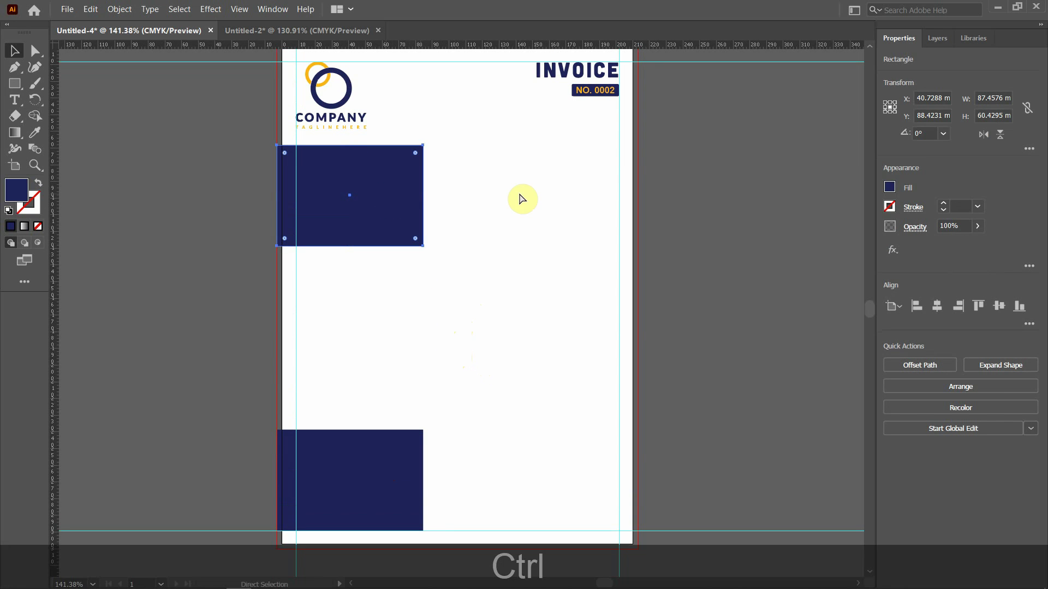
key(ctrl+c)
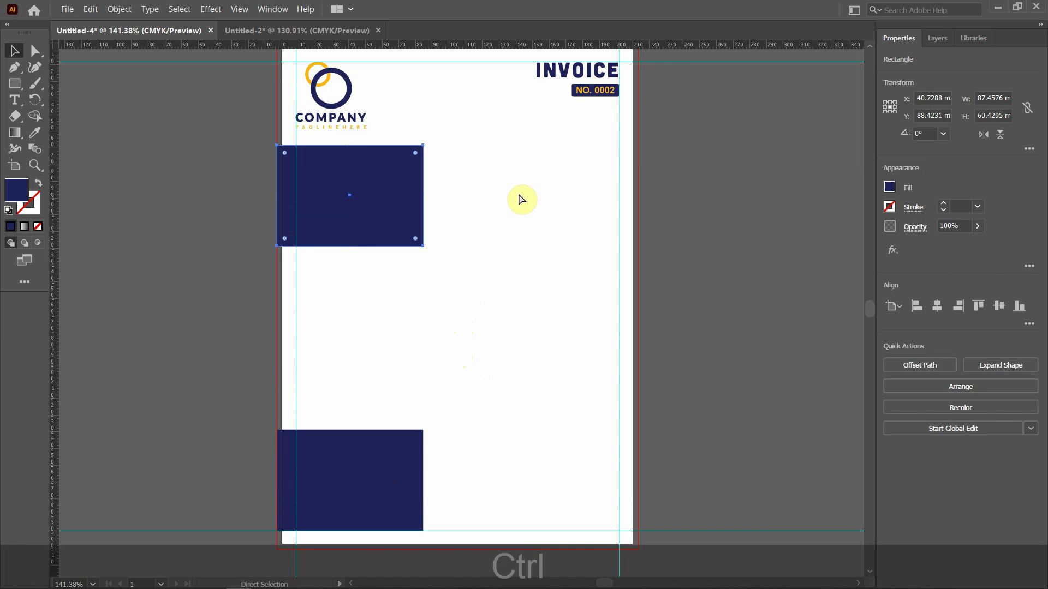
key(ctrl+b)
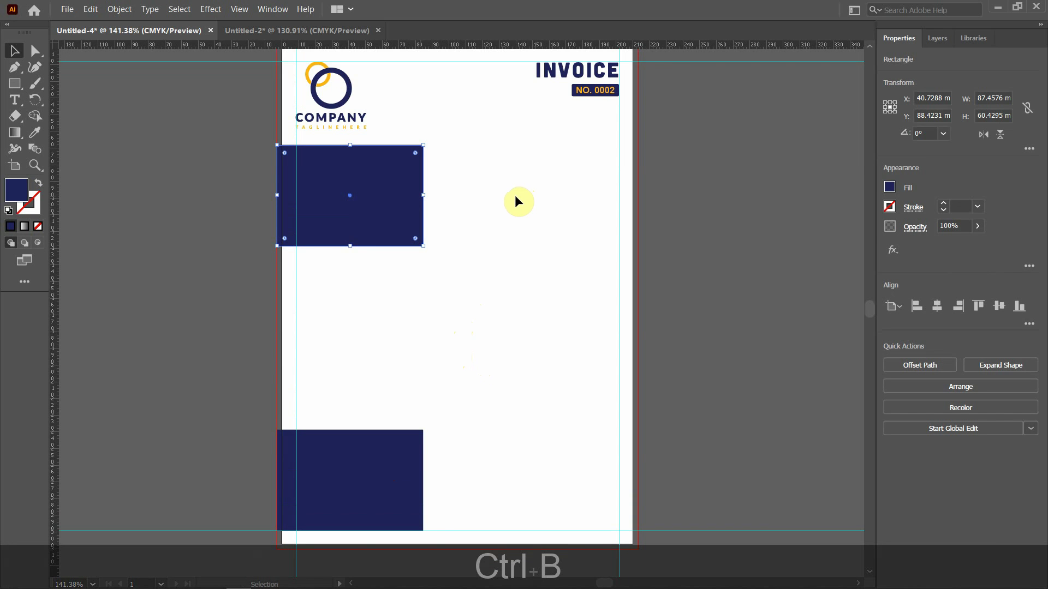
key(shift+Up)
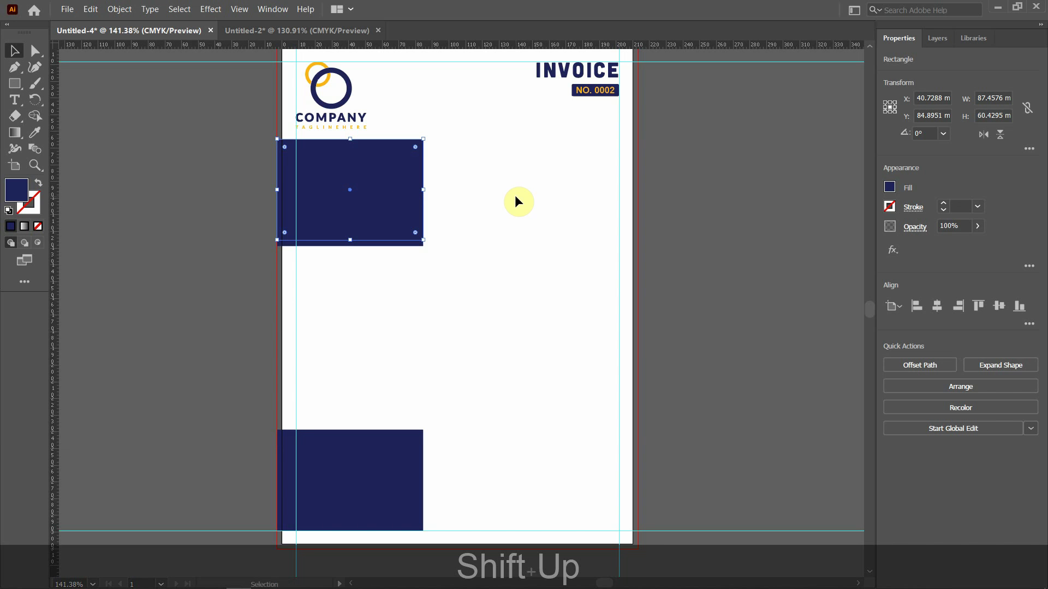
click(35, 133)
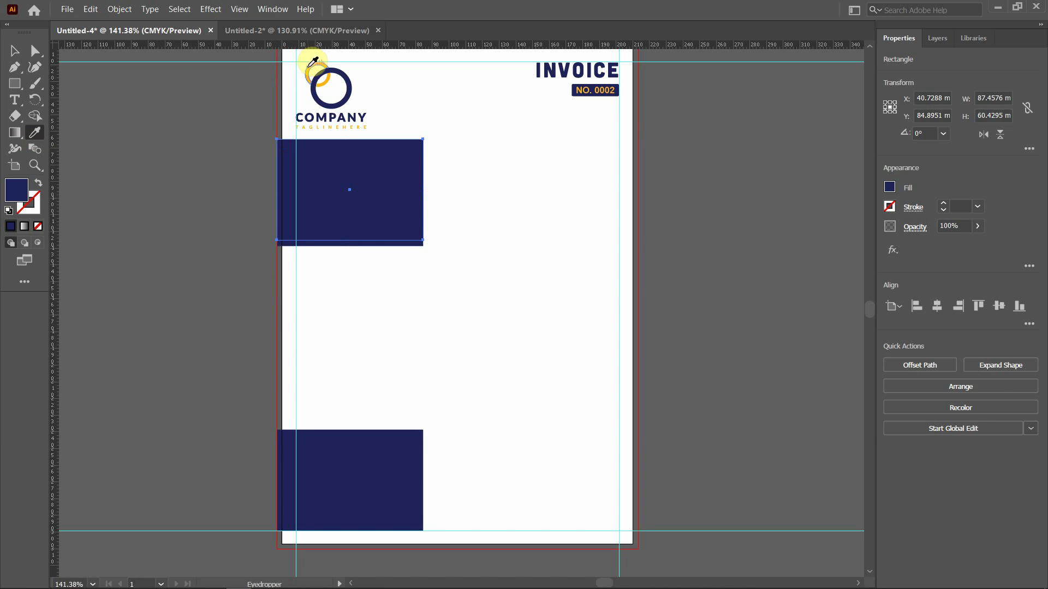
click(310, 66)
click(14, 52)
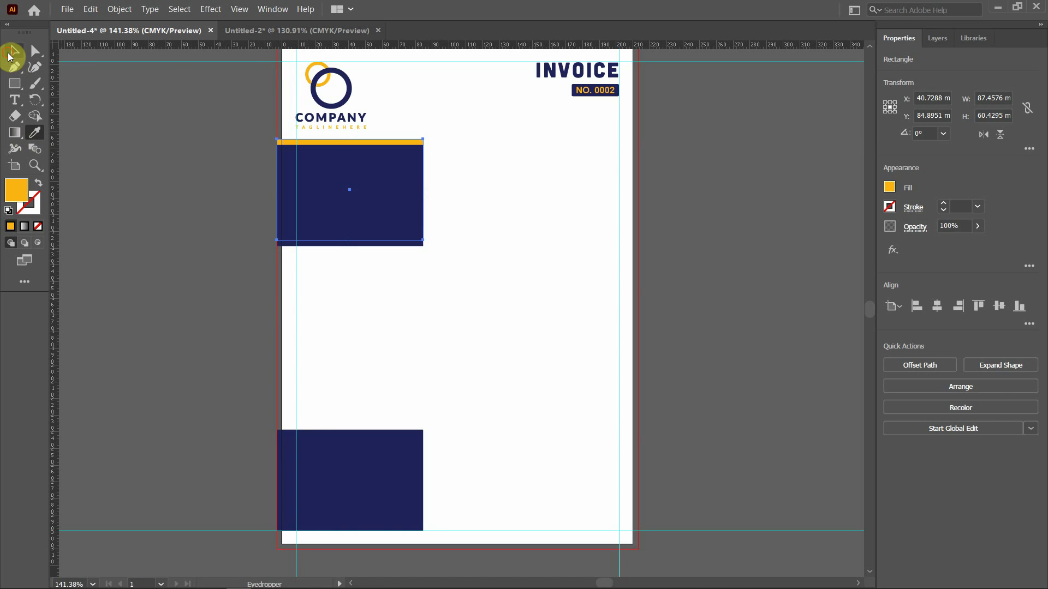
Paste a copy of the lower navy rectangle behind it, shifted down about 3.5 mm and filled with the upper strip's yellow.
scroll(382, 382, down, 1)
click(359, 422)
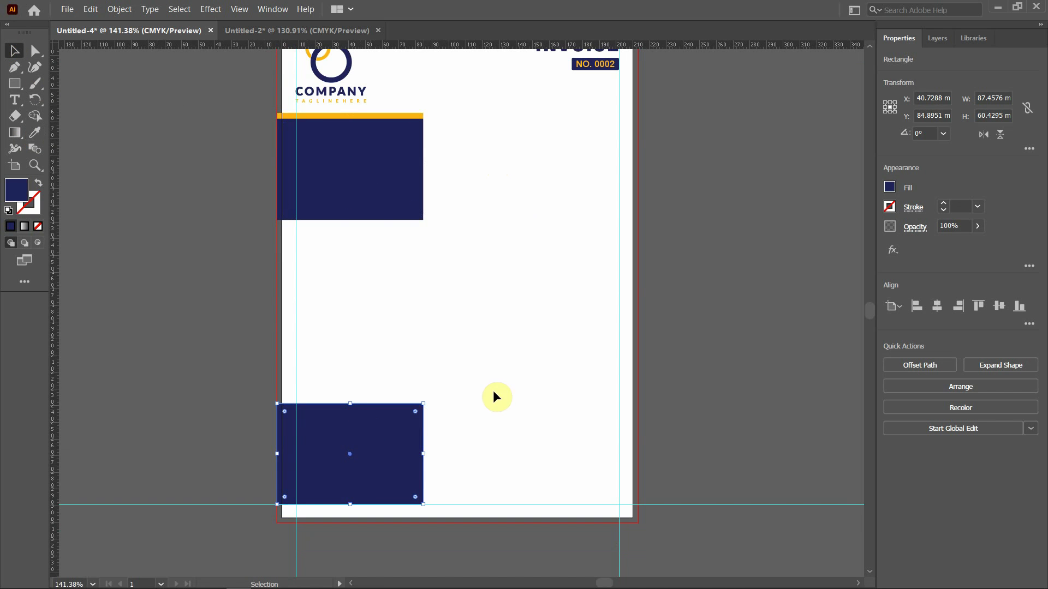
key(ctrl+c)
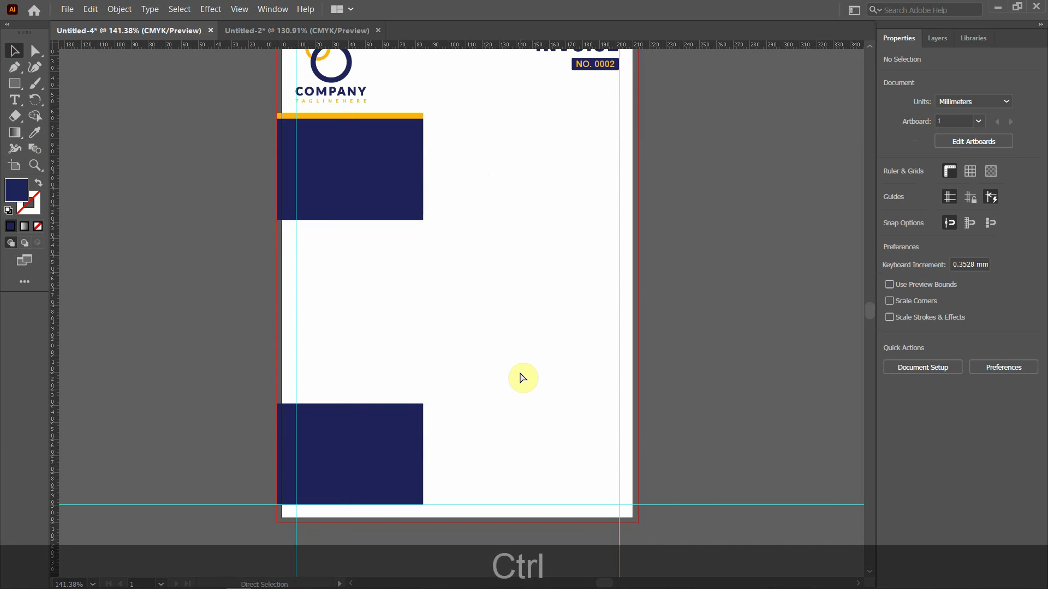
key(ctrl+b)
key(shift+Down)
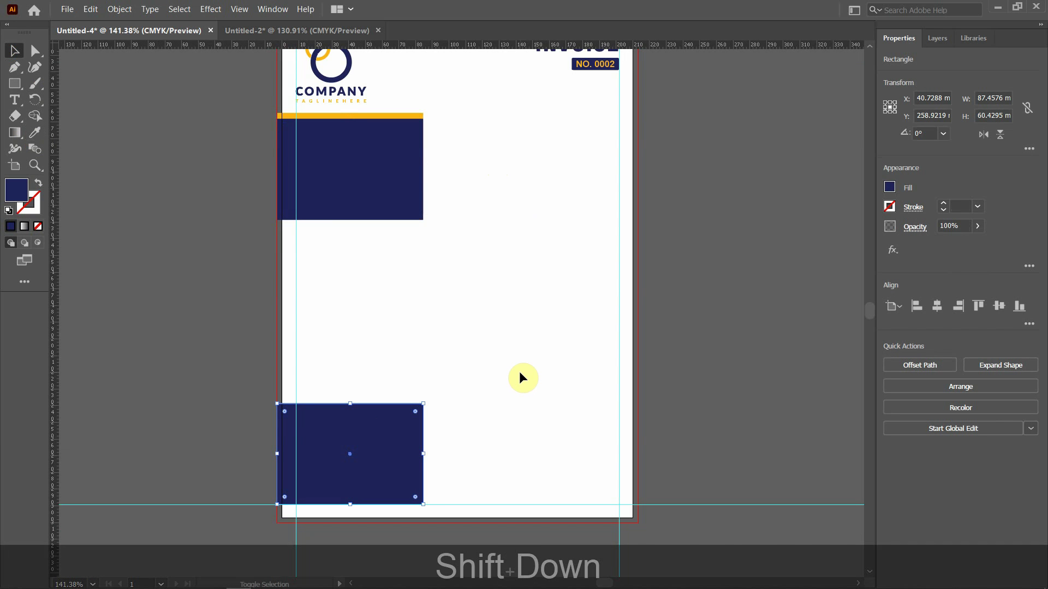
click(34, 133)
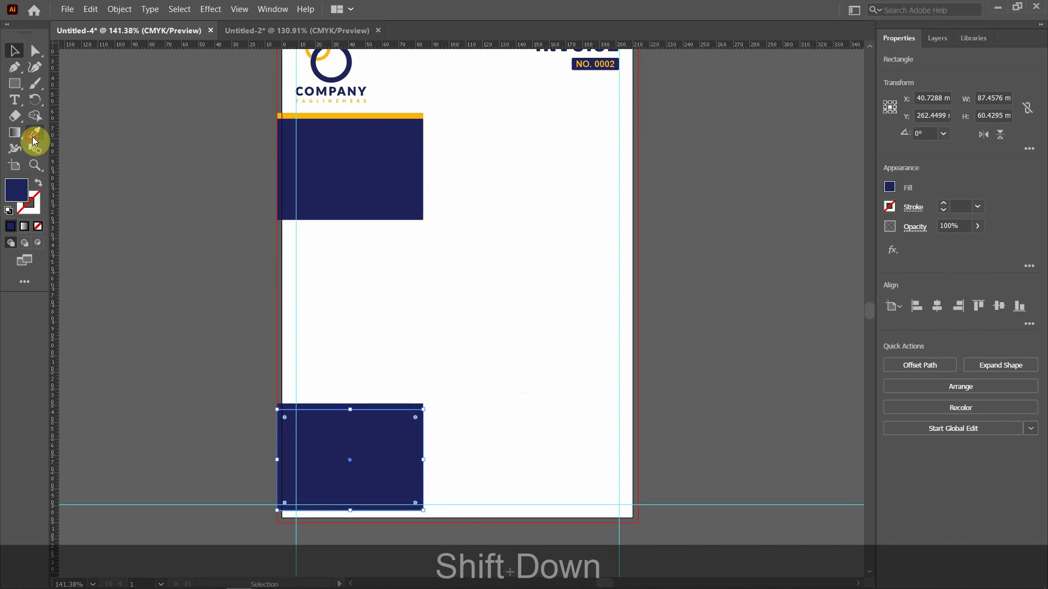
click(352, 111)
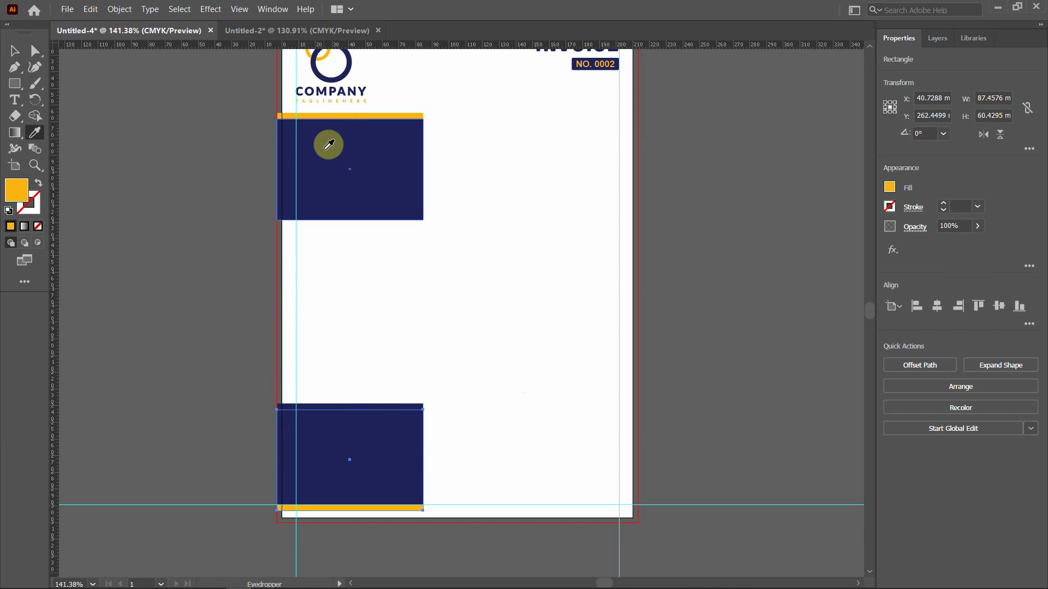
click(15, 50)
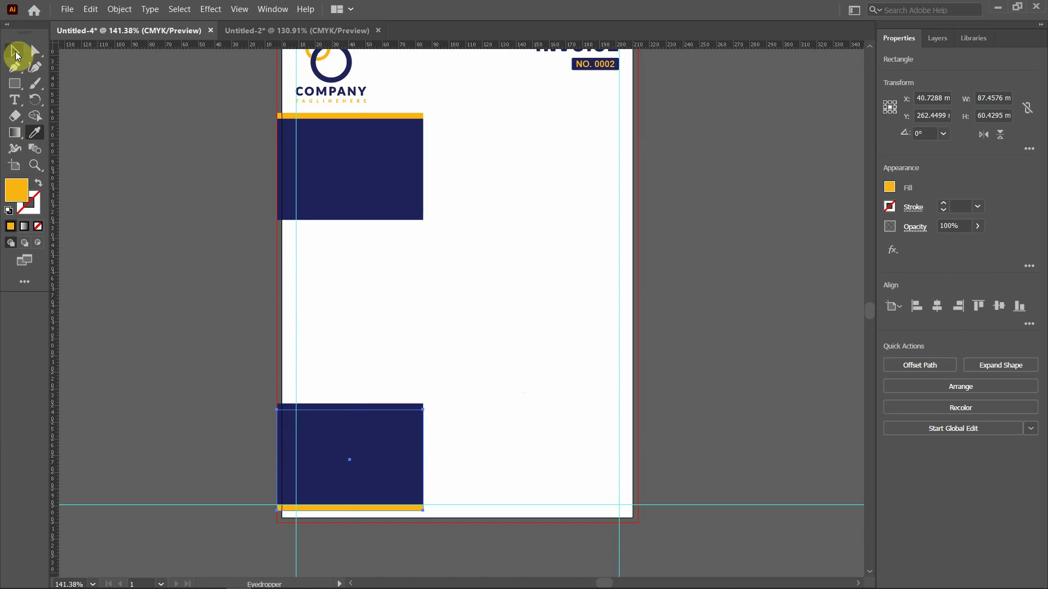
Move the lower navy rectangle and its yellow backing straight down together until the yellow meets the artboard's bottom edge.
click(459, 280)
scroll(428, 347, down, 2)
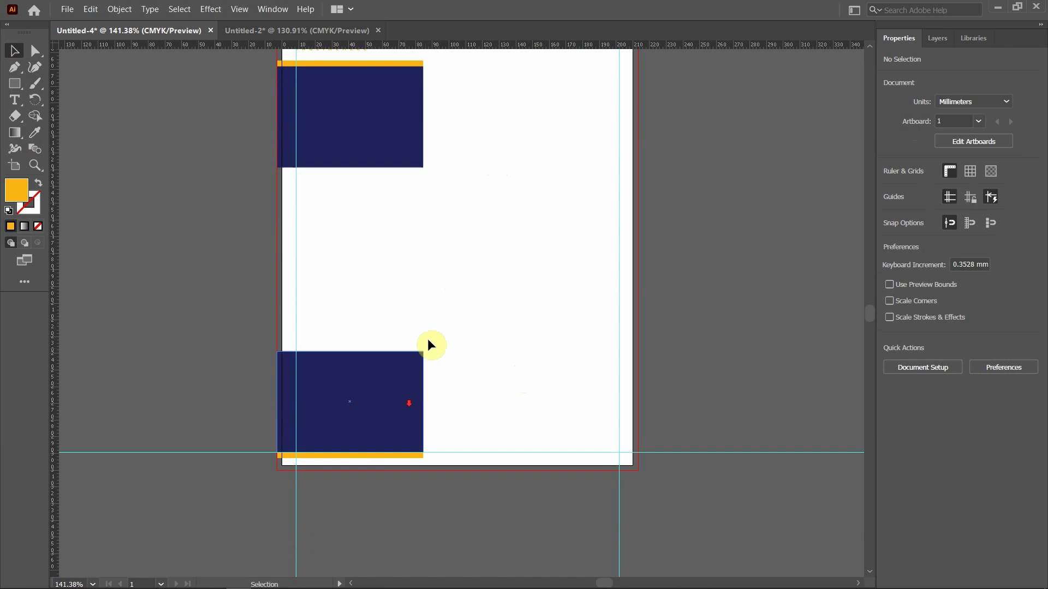
click(363, 312)
click(366, 458)
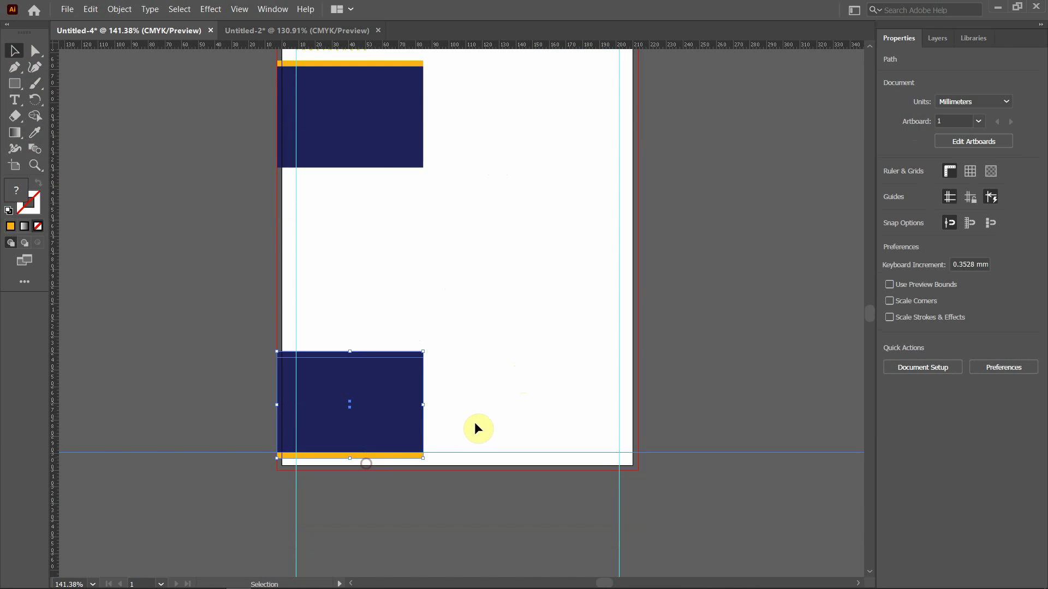
shift+click(402, 385)
drag(401, 380, 399, 389)
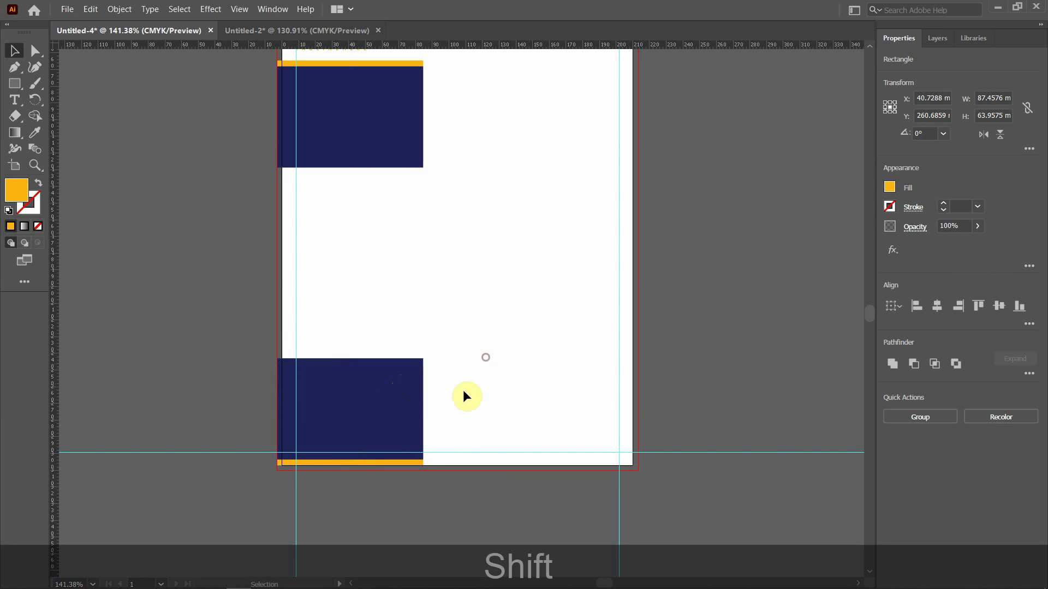
click(463, 394)
Extend the bottom edge of the lower yellow rectangle down to the bleed line.
click(394, 459)
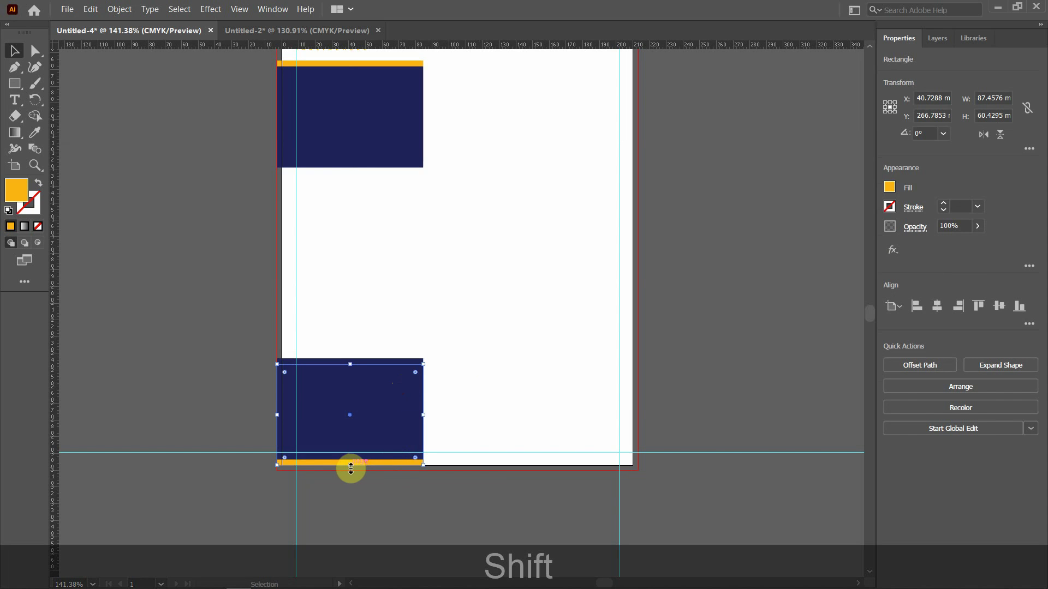
drag(350, 465, 350, 471)
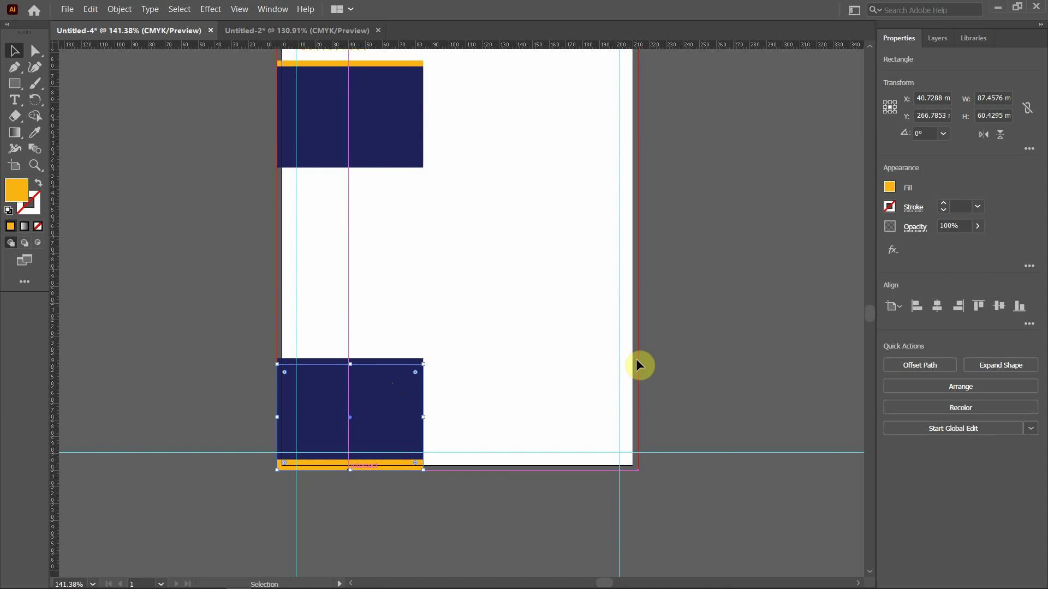
click(709, 355)
scroll(663, 343, up, 4)
scroll(666, 350, down, 1)
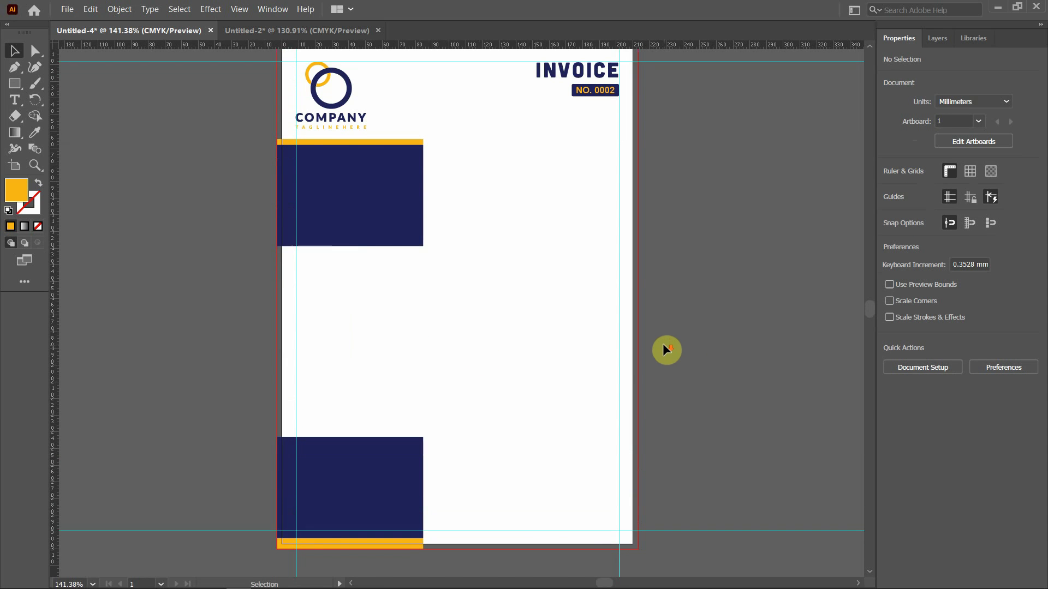
scroll(665, 349, up, 1)
scroll(670, 350, down, 1)
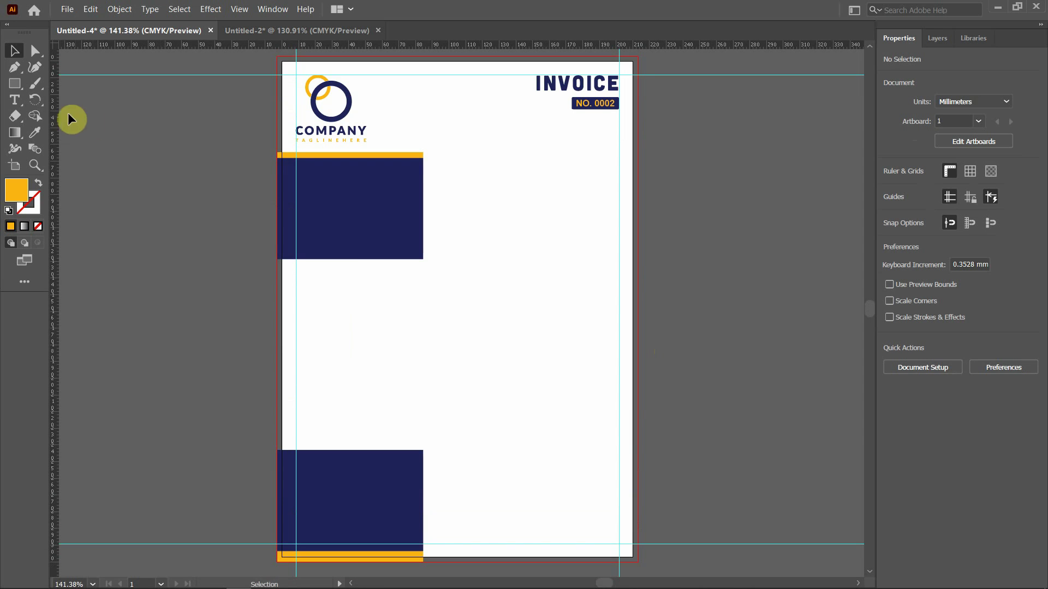
Draw a full-bleed-width rectangle about 216 × 18 mm just below the upper navy block and fill it with the block's navy.
click(14, 83)
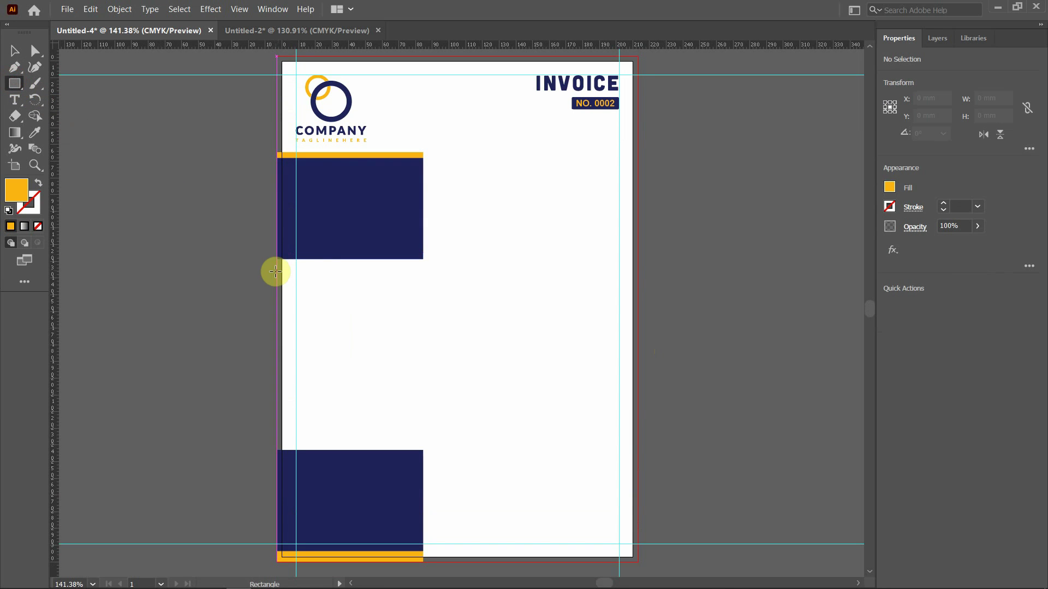
drag(275, 264, 638, 294)
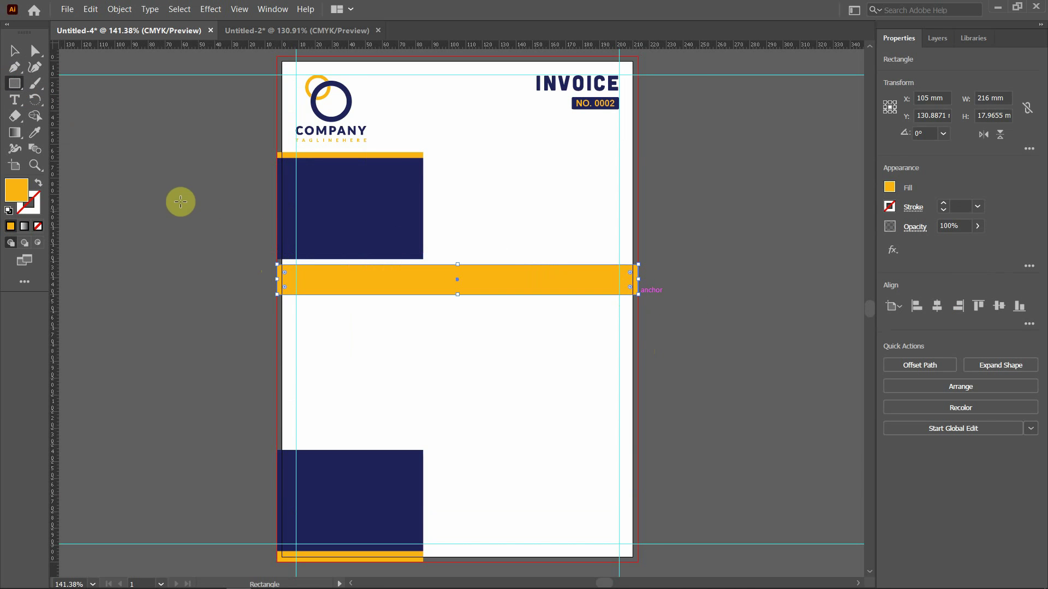
click(15, 51)
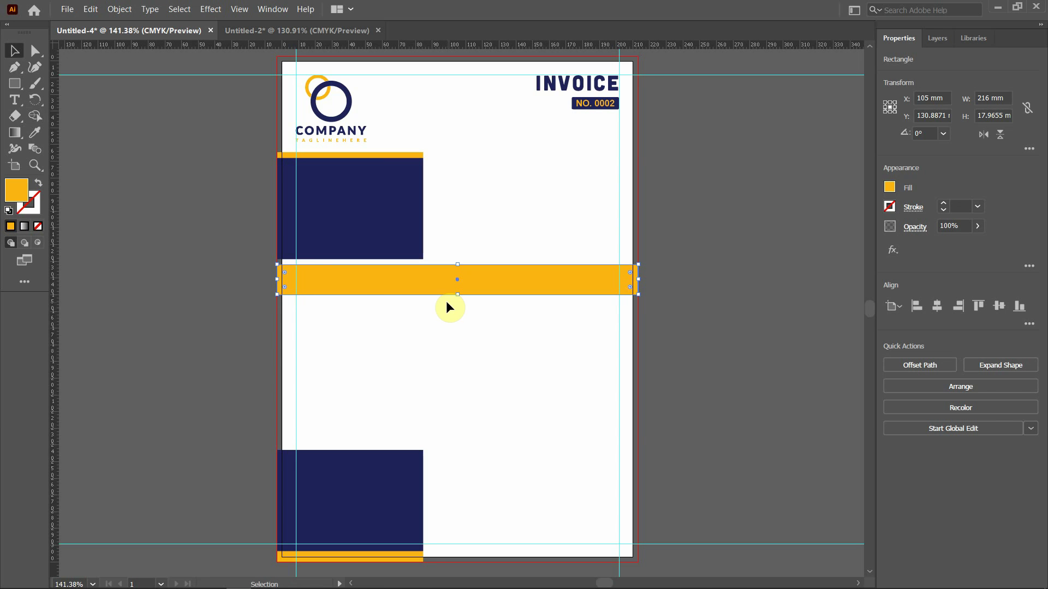
click(39, 134)
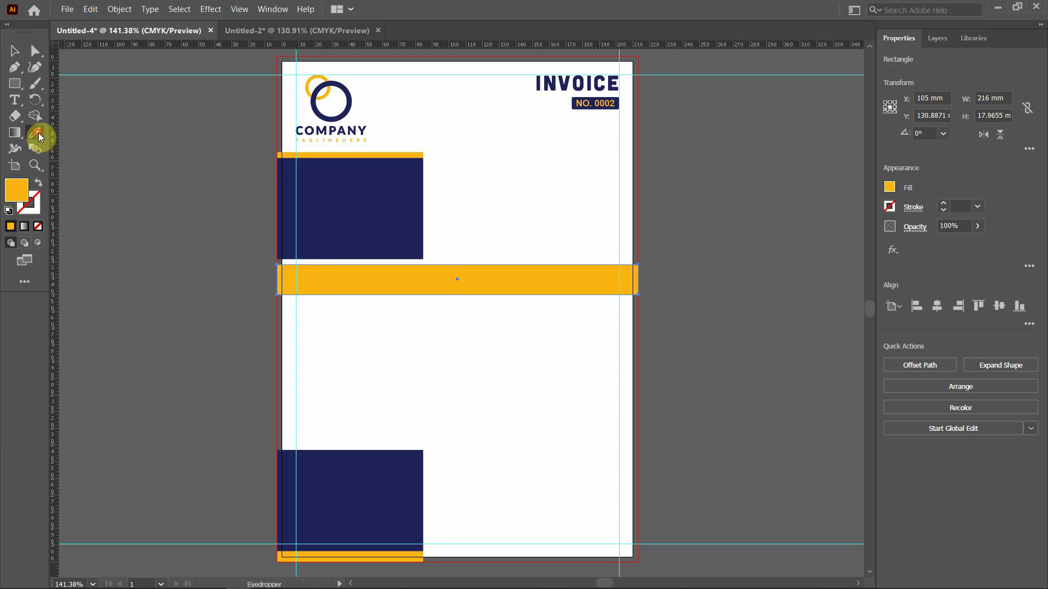
click(356, 220)
click(13, 51)
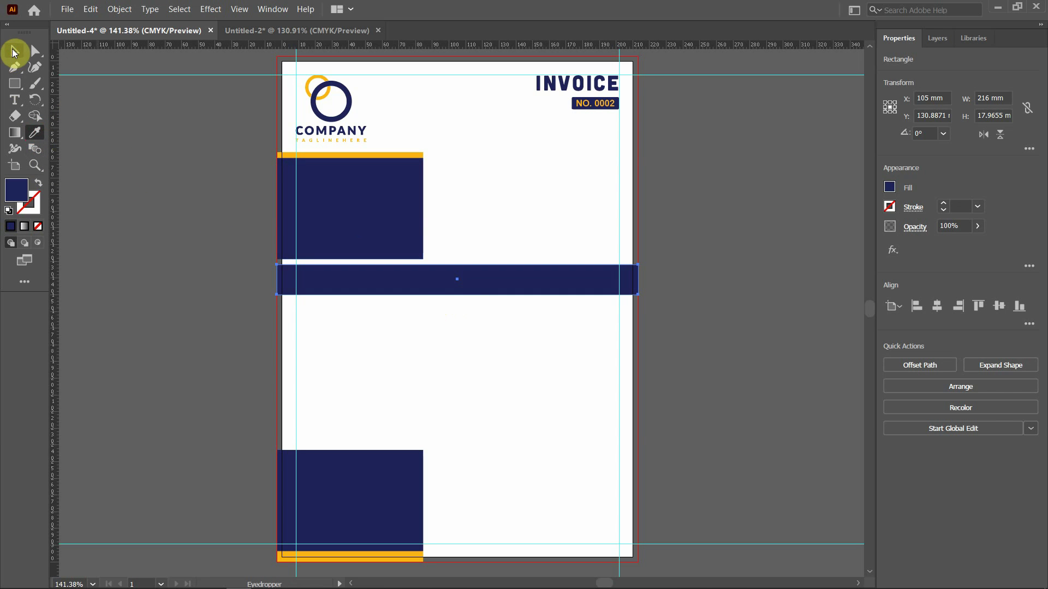
Paste a copy of the navy bar behind it, shifted up about 1 mm and filled with the upper strip's yellow.
key(ctrl)
key(ctrl+c)
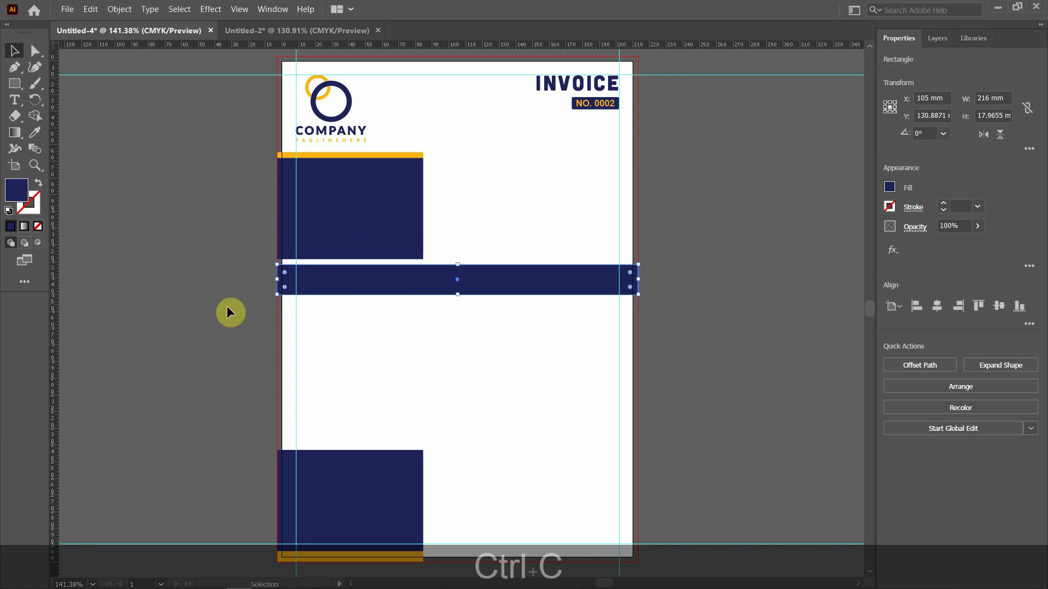
click(216, 314)
key(ctrl+b)
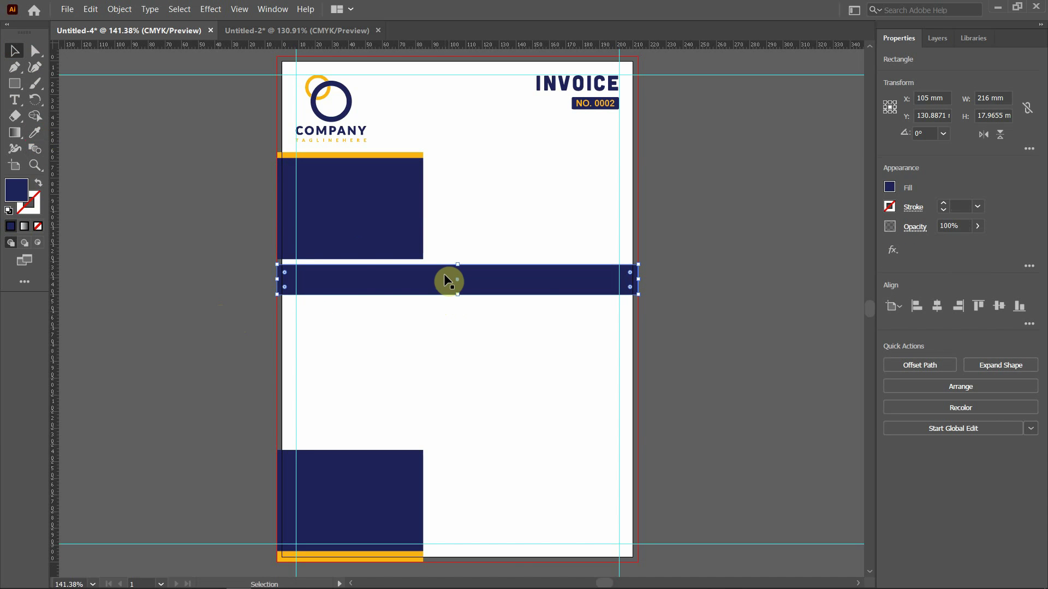
key(Up)
key(Up)
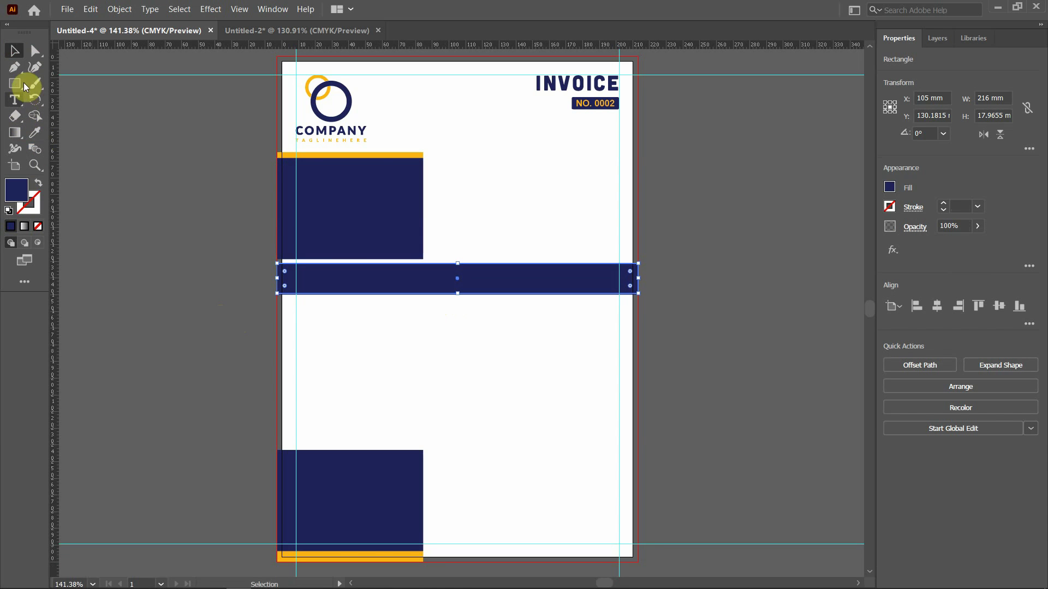
click(38, 127)
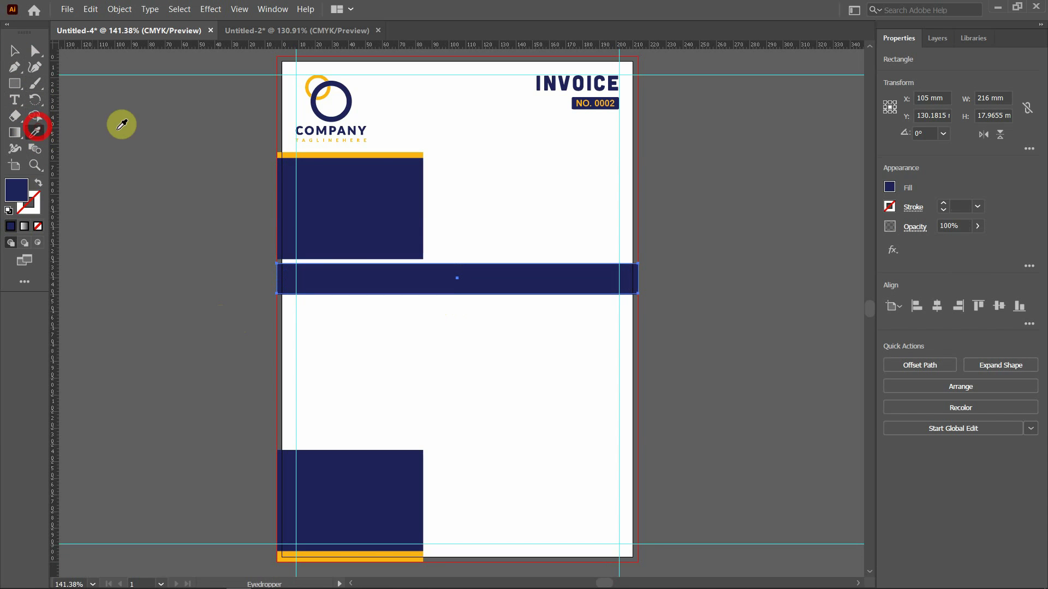
click(301, 153)
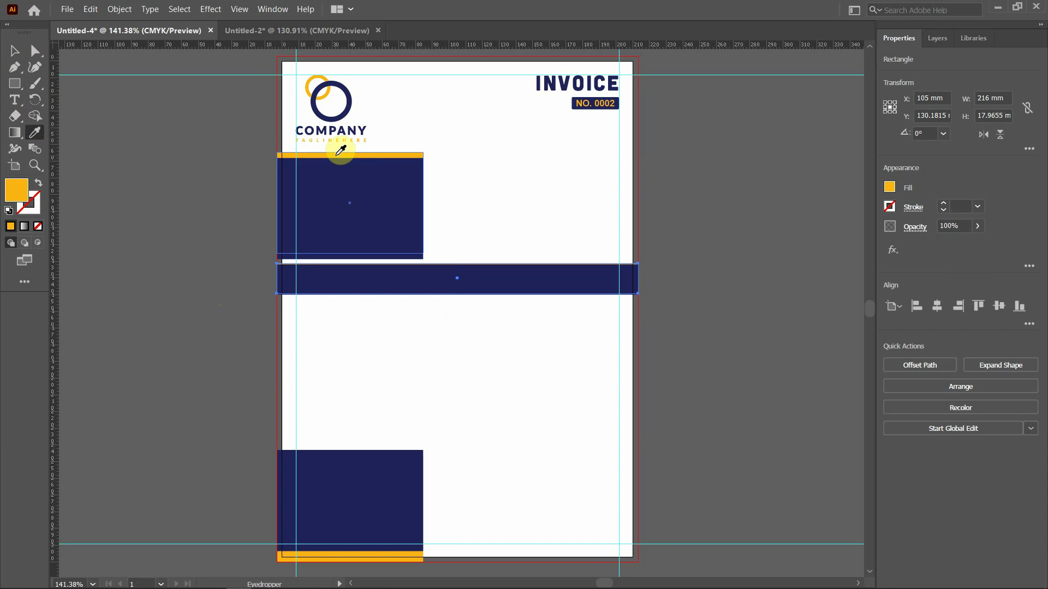
click(14, 51)
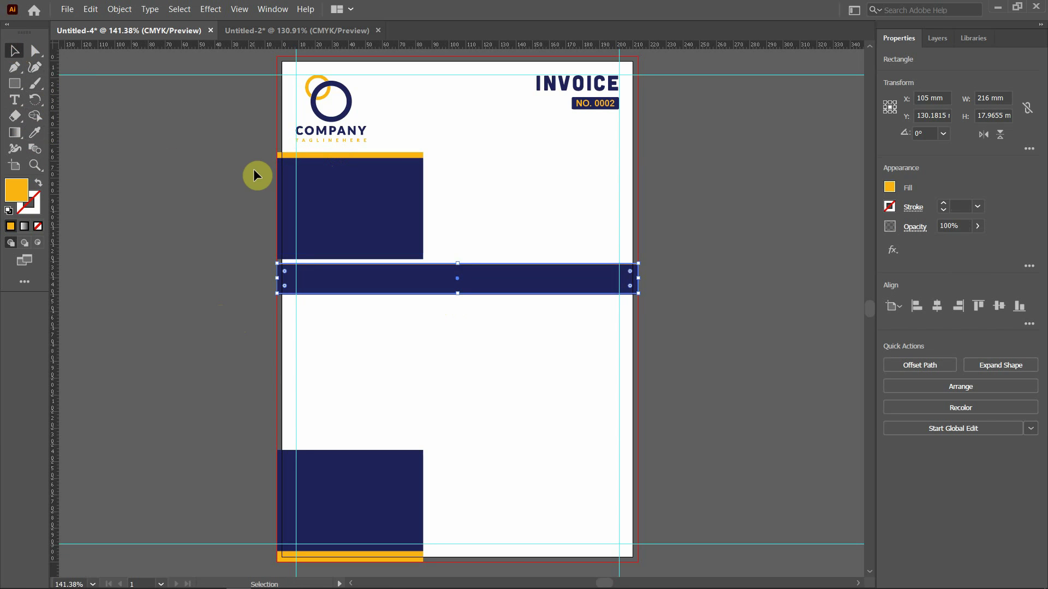
key(Up)
key(Up)
click(254, 221)
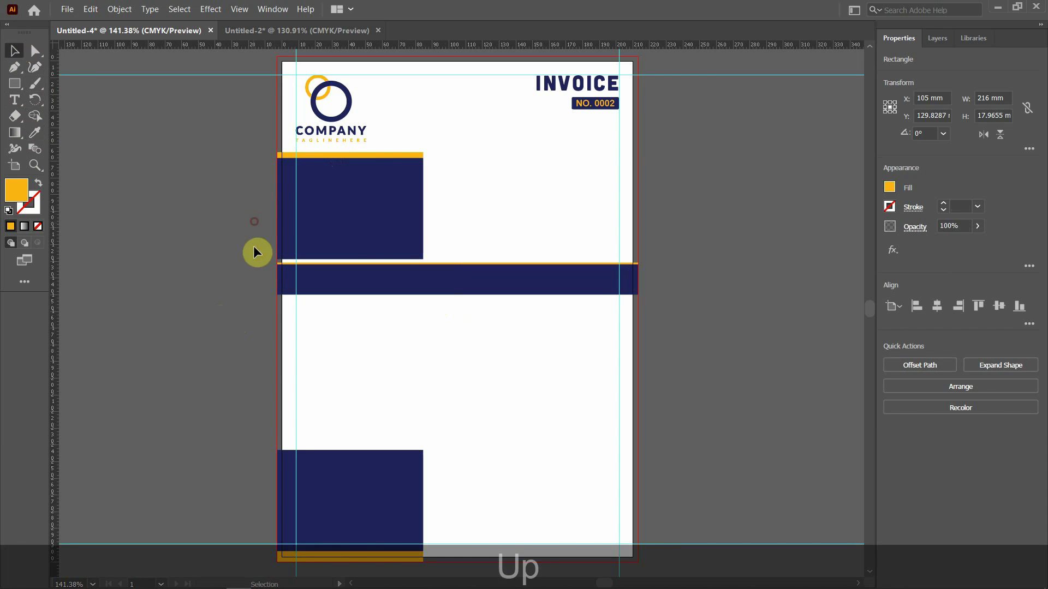
Move the navy bar and its yellow backing straight up together until they meet the upper navy block's bottom edge.
scroll(398, 251, up, 2)
scroll(401, 256, up, 4)
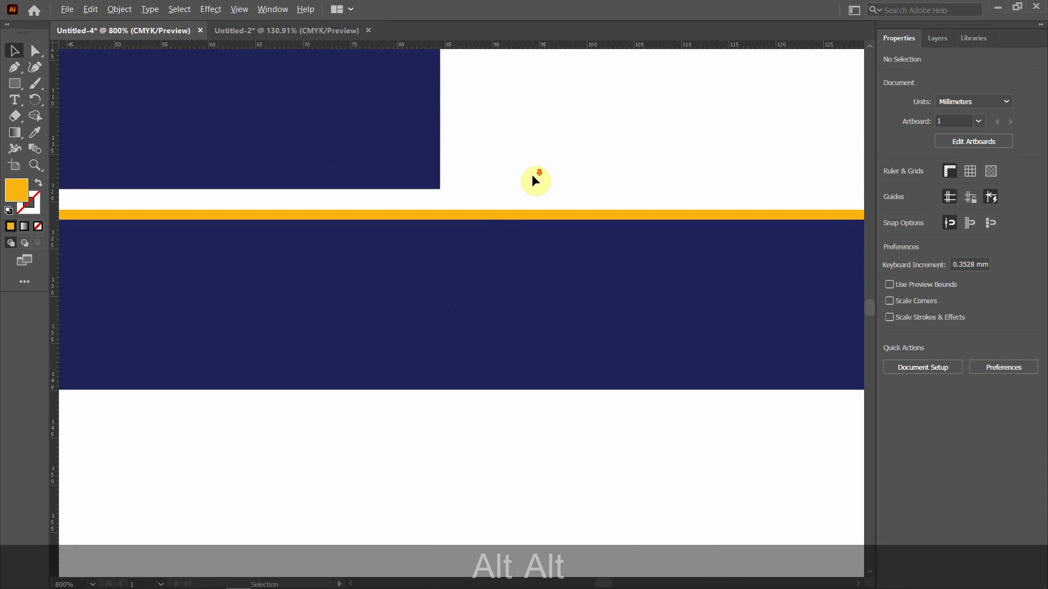
scroll(532, 186, down, 1)
drag(507, 406, 608, 183)
drag(554, 269, 548, 252)
scroll(458, 322, down, 2)
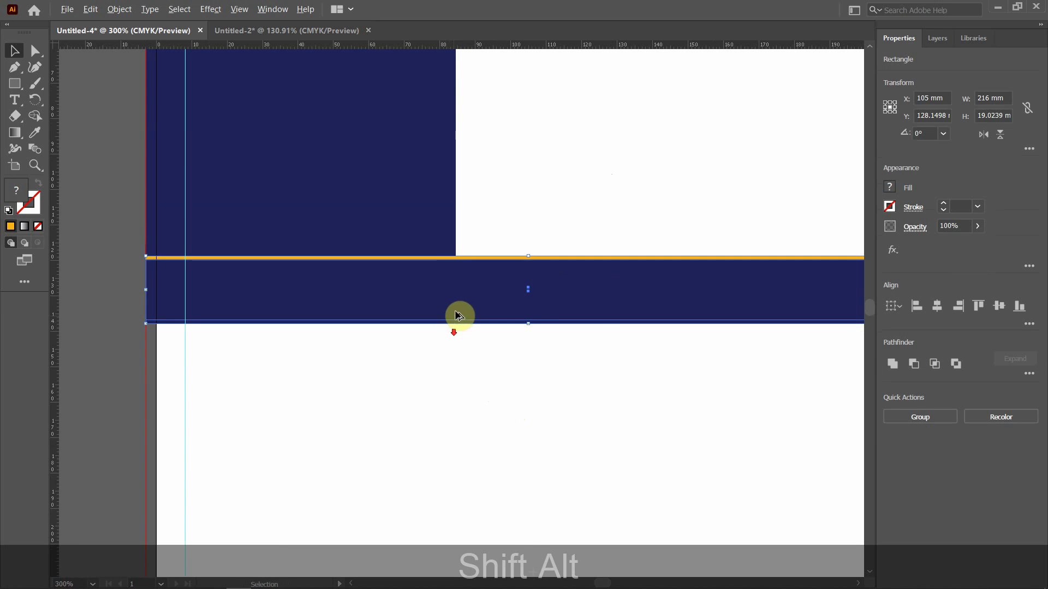
click(451, 391)
Duplicate the bar and its yellow backing straight down onto the lower navy block's top edge and flip the copy vertically.
scroll(370, 269, down, 2)
scroll(393, 339, up, 1)
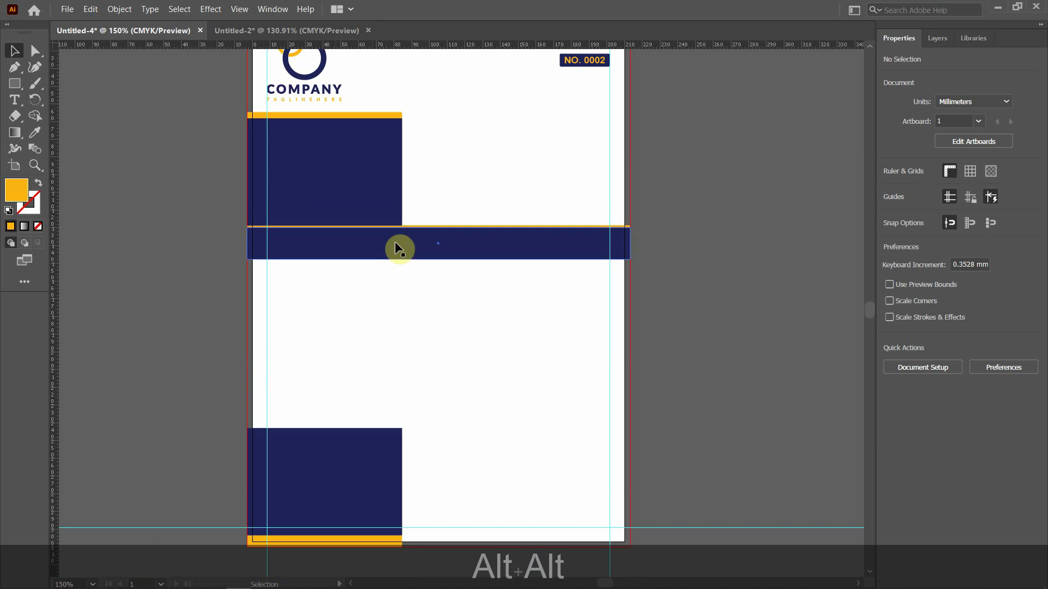
scroll(380, 331, down, 1)
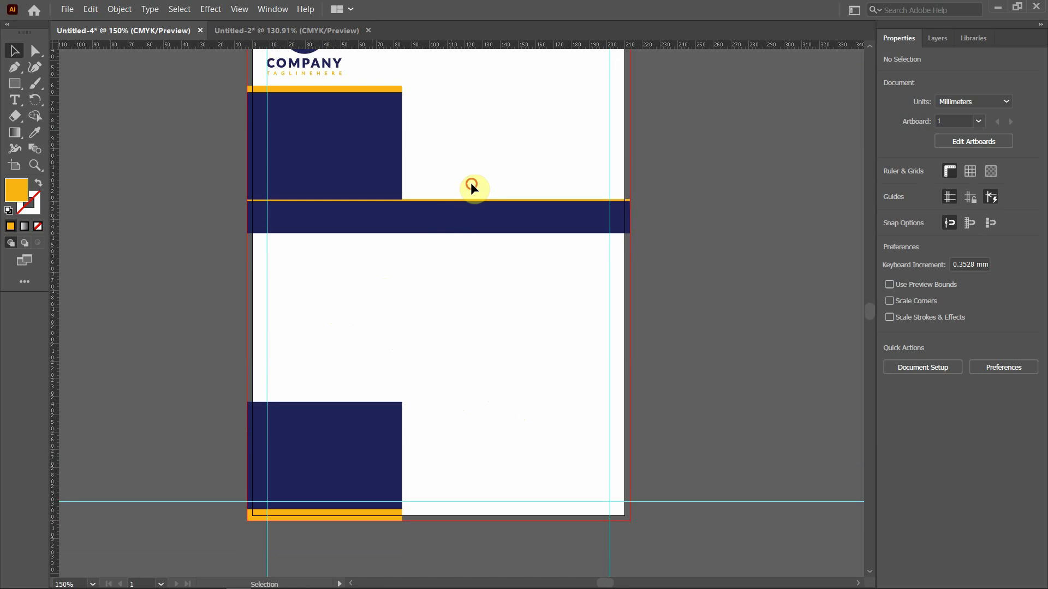
drag(462, 273, 462, 275)
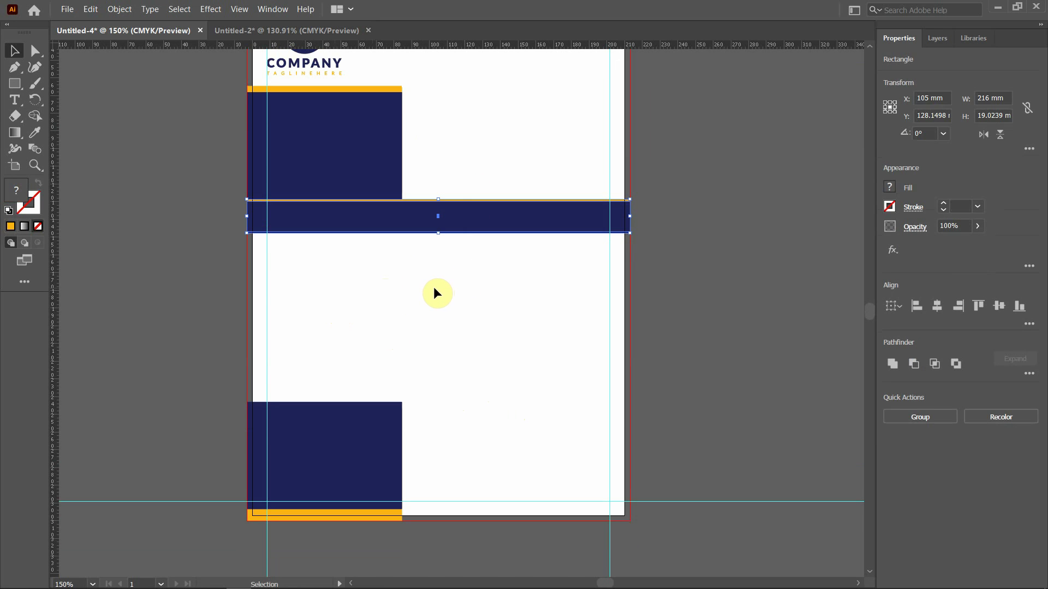
click(434, 288)
drag(473, 168, 480, 266)
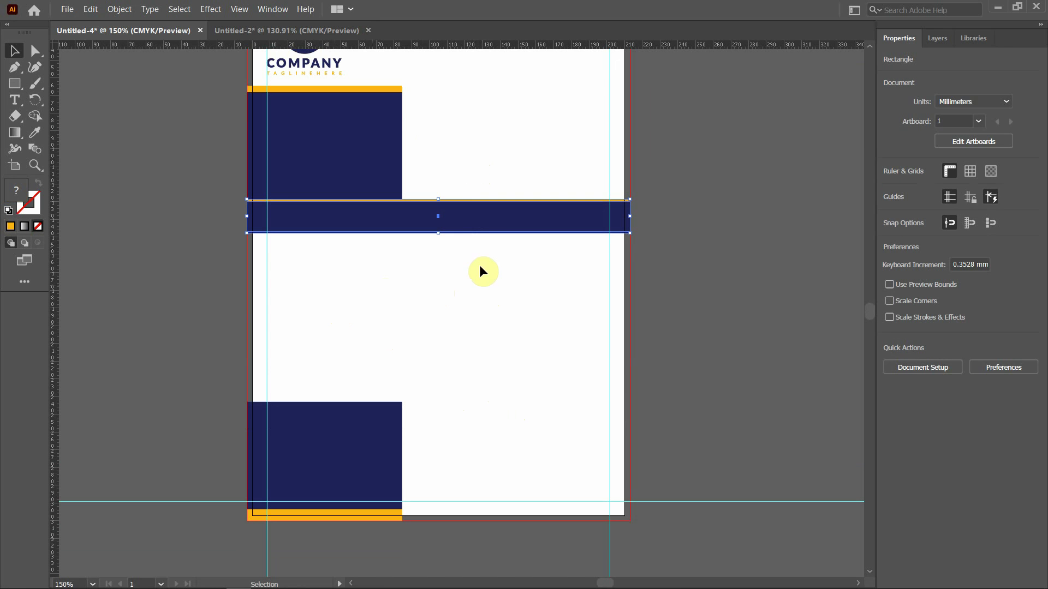
drag(488, 229, 475, 397)
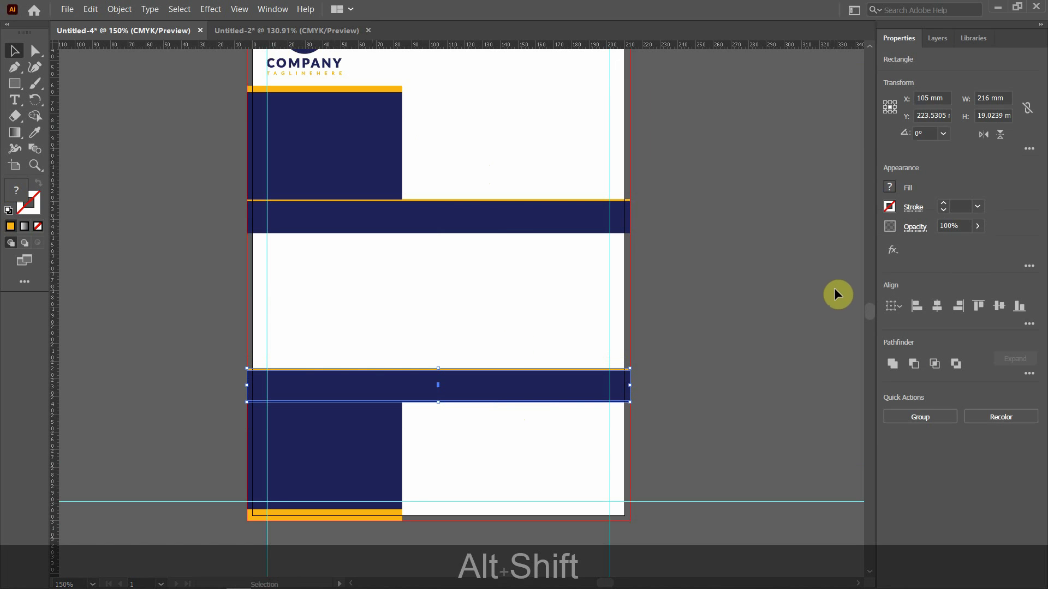
click(1000, 135)
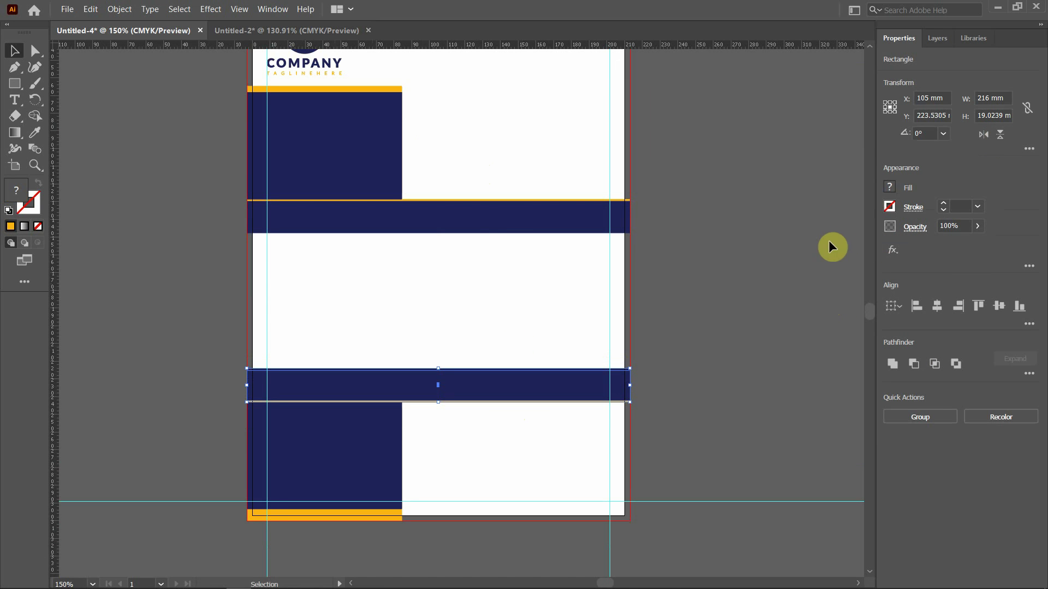
click(758, 266)
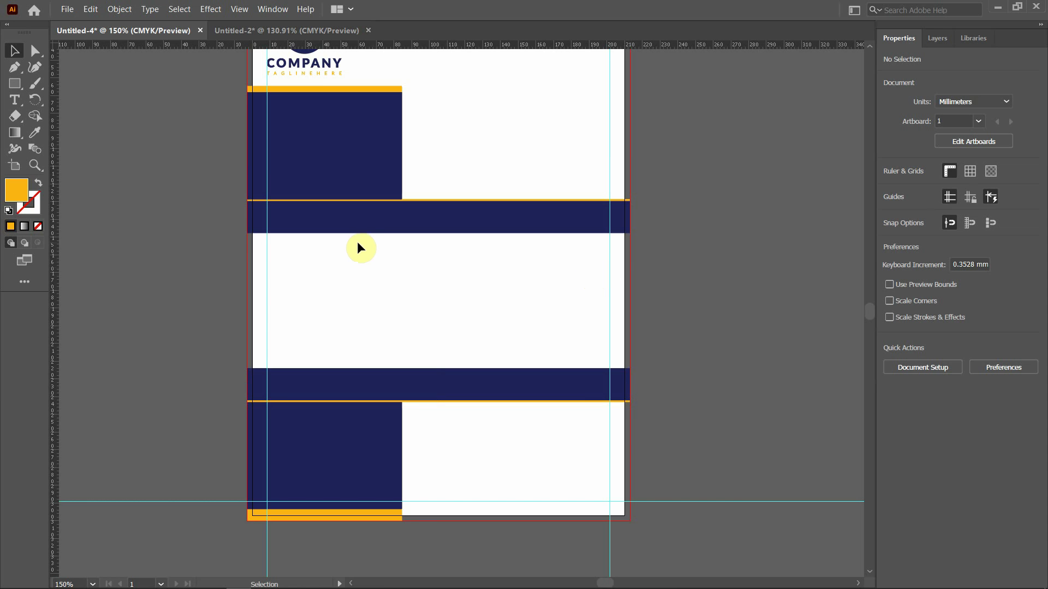
Examine the whole page layout with the guides hidden and turn the guides back on.
scroll(357, 241, up, 3)
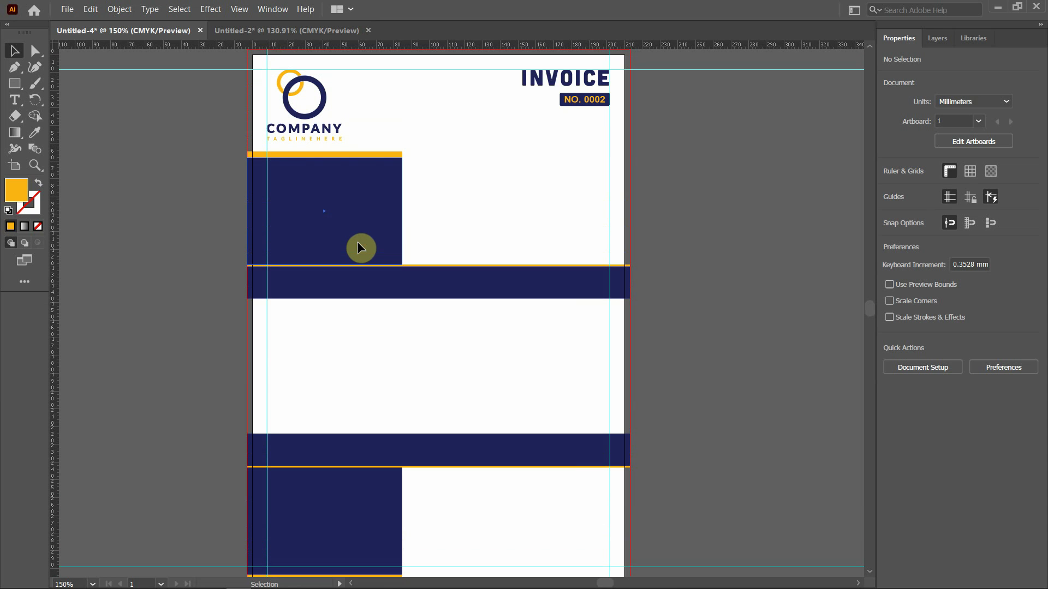
key(ctrl+semicolon)
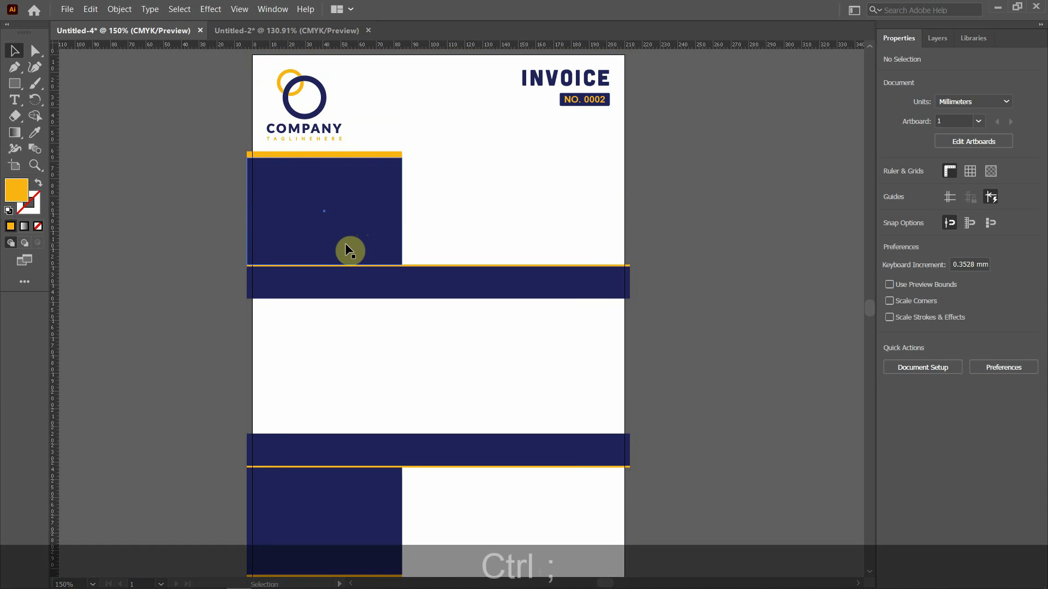
scroll(161, 334, down, 1)
key(ctrl+alt+0)
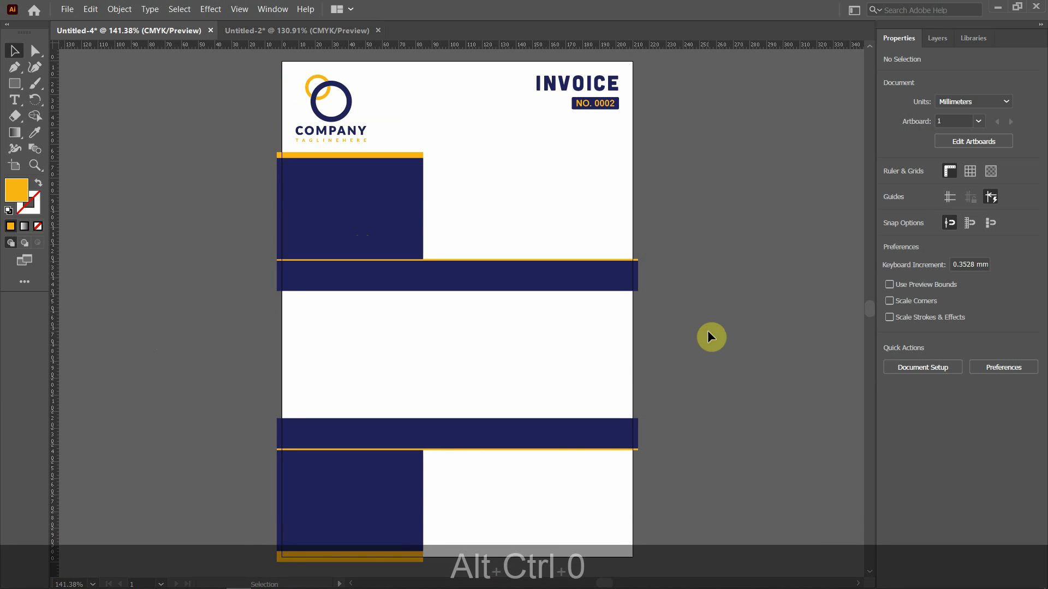
key(ctrl+semicolon)
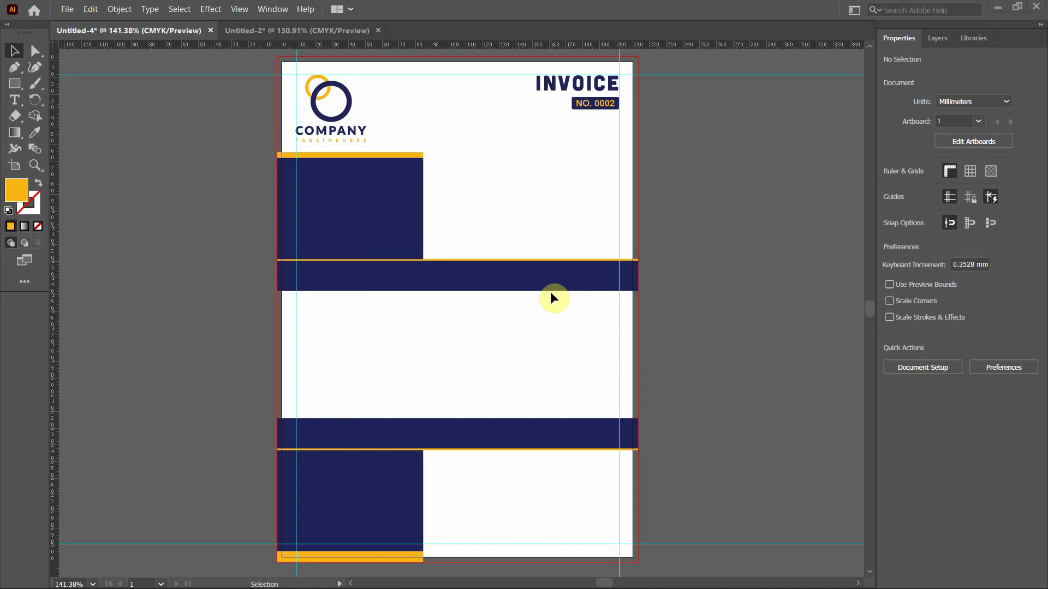
click(358, 270)
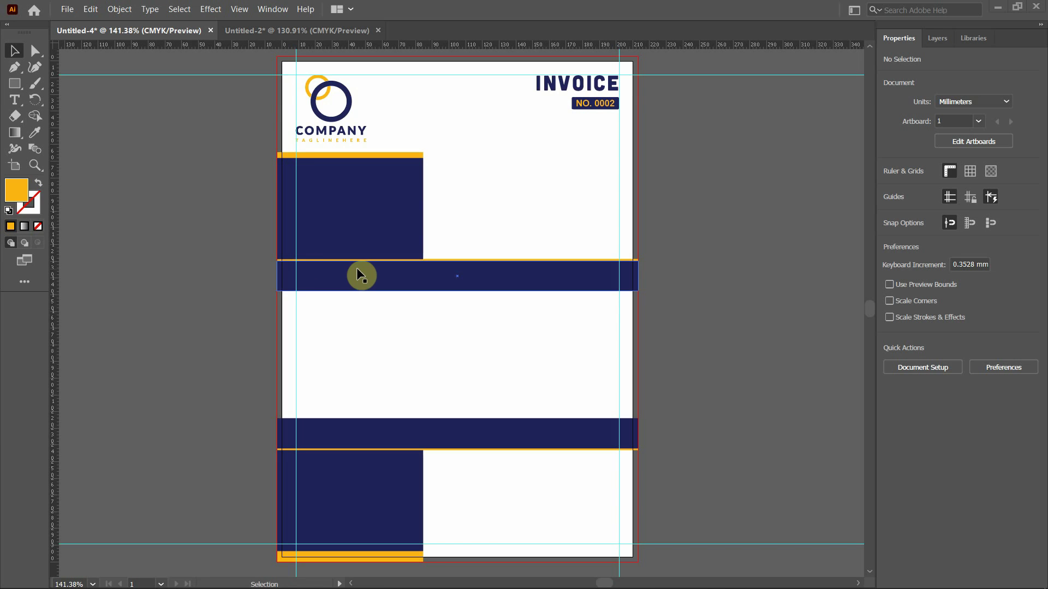
Draw a vertical rectangle about 15.3 × 76.4 mm from the left margin guide, spanning the gap between the two navy bars.
click(14, 85)
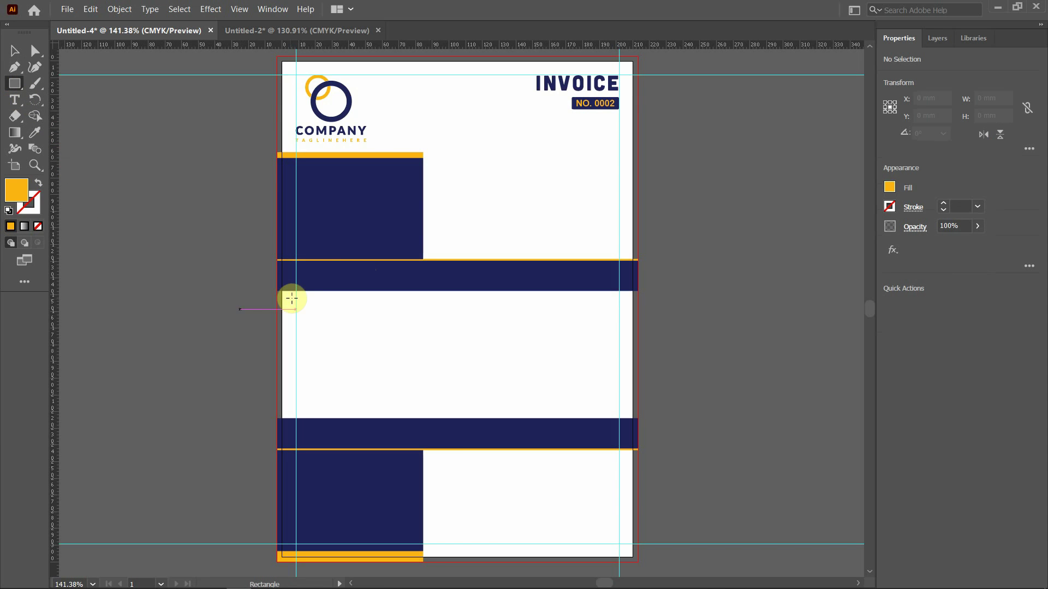
scroll(296, 312, up, 2)
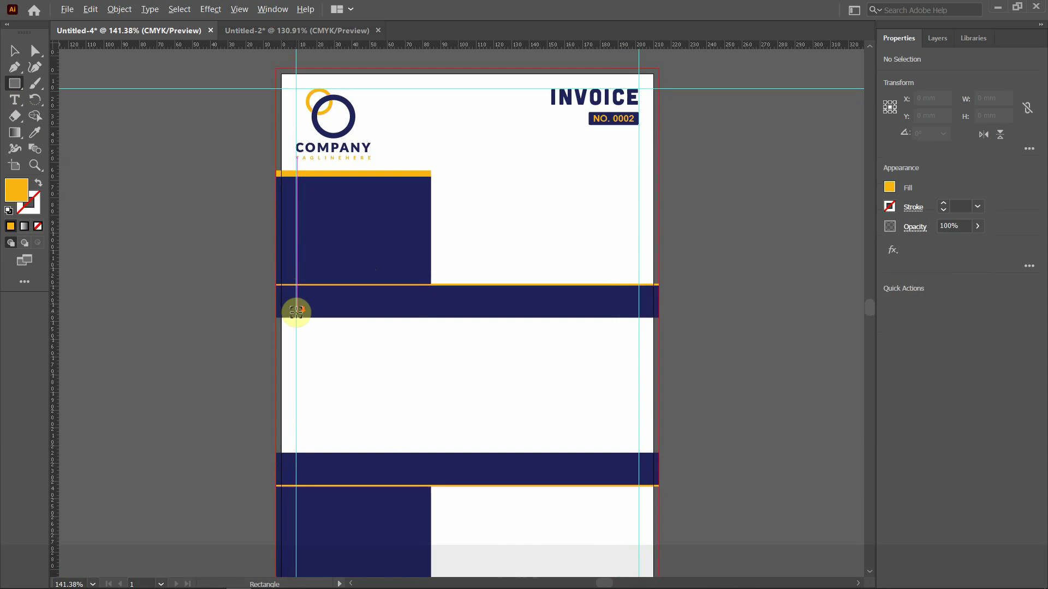
scroll(295, 311, down, 3)
scroll(293, 355, up, 4)
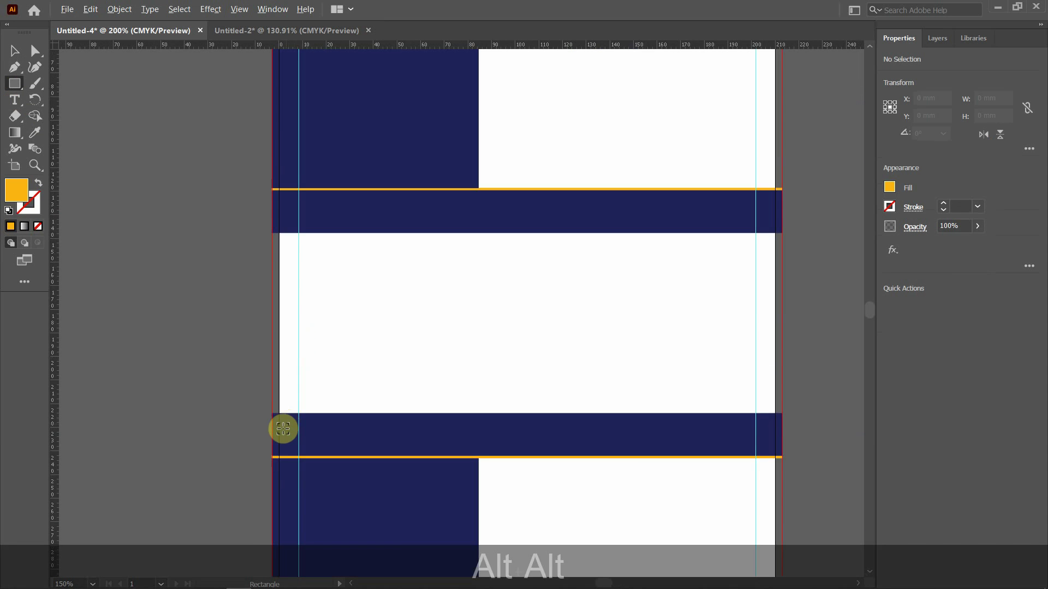
scroll(282, 429, up, 1)
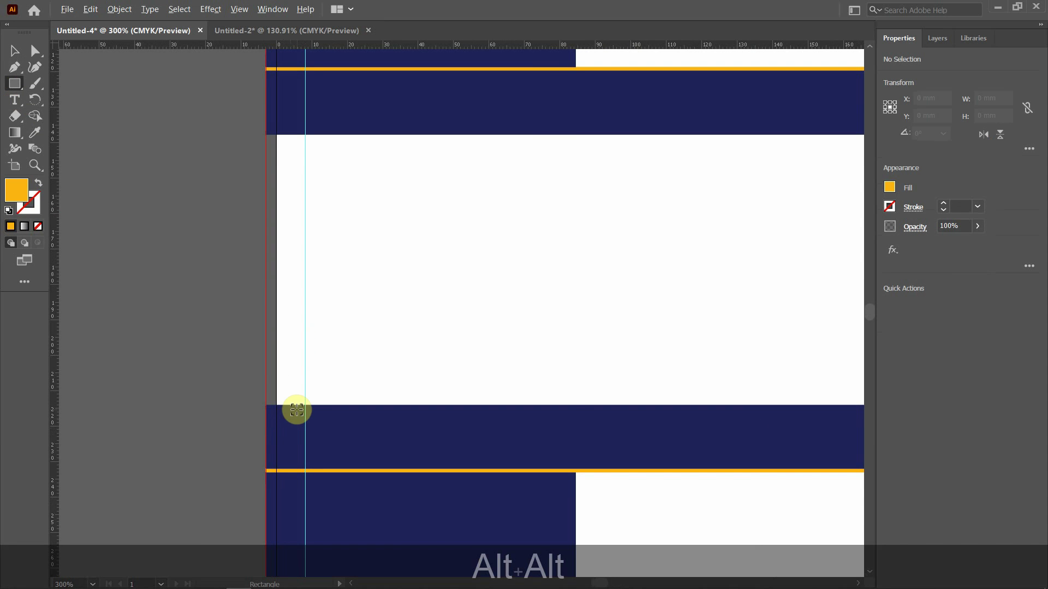
scroll(296, 410, up, 1)
scroll(330, 238, up, 1)
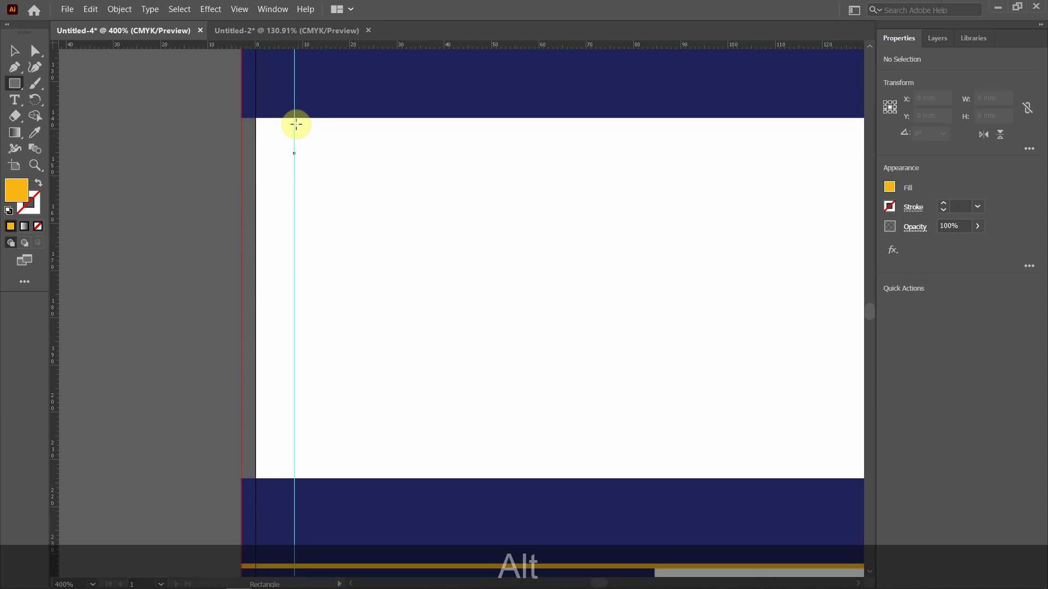
drag(294, 118, 367, 479)
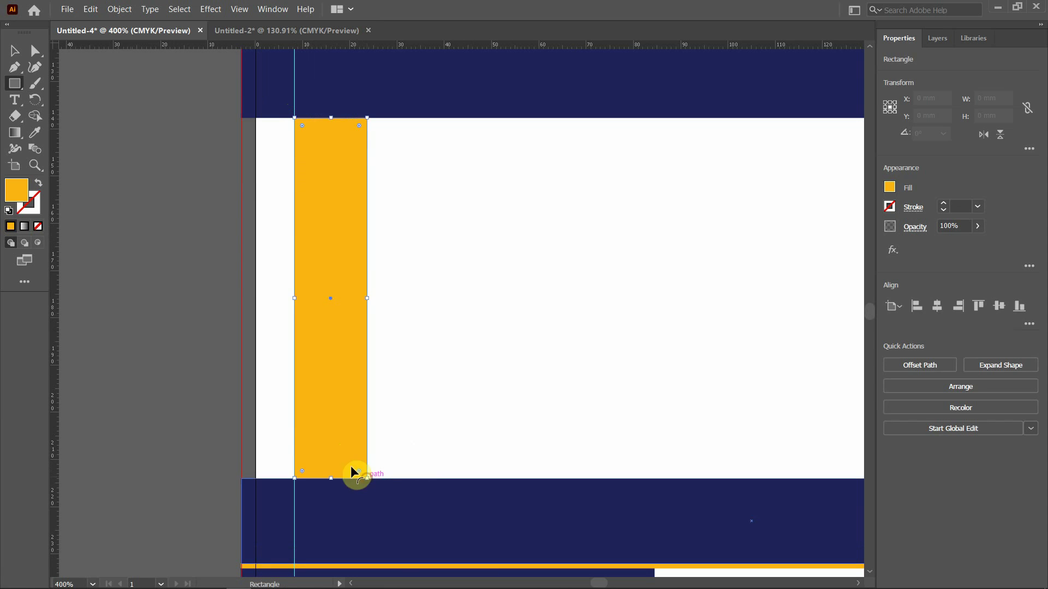
Fill the vertical rectangle between the bars with a light gray swatch.
scroll(351, 472, down, 5)
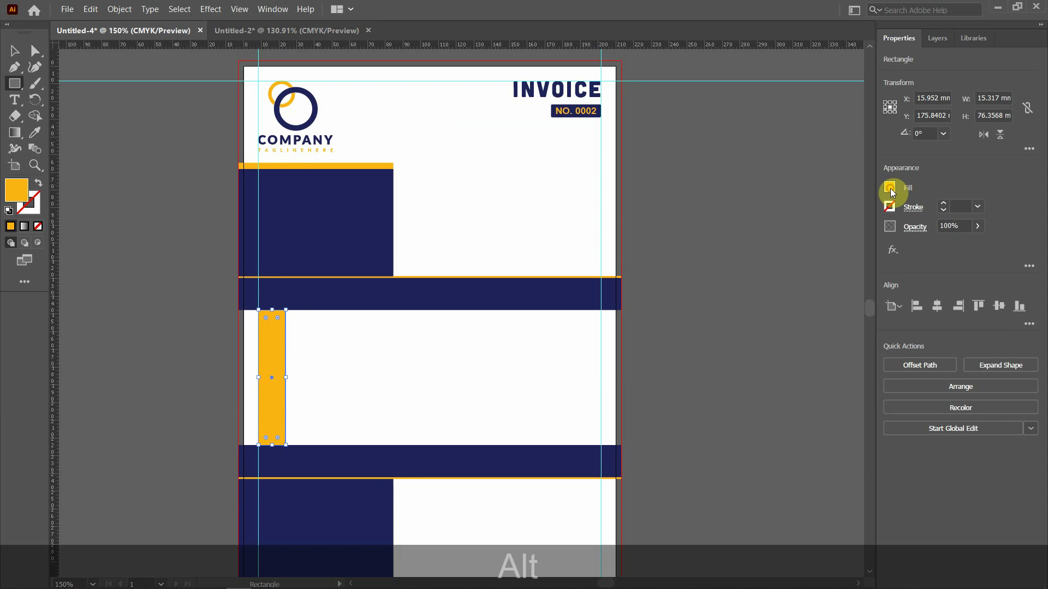
click(889, 188)
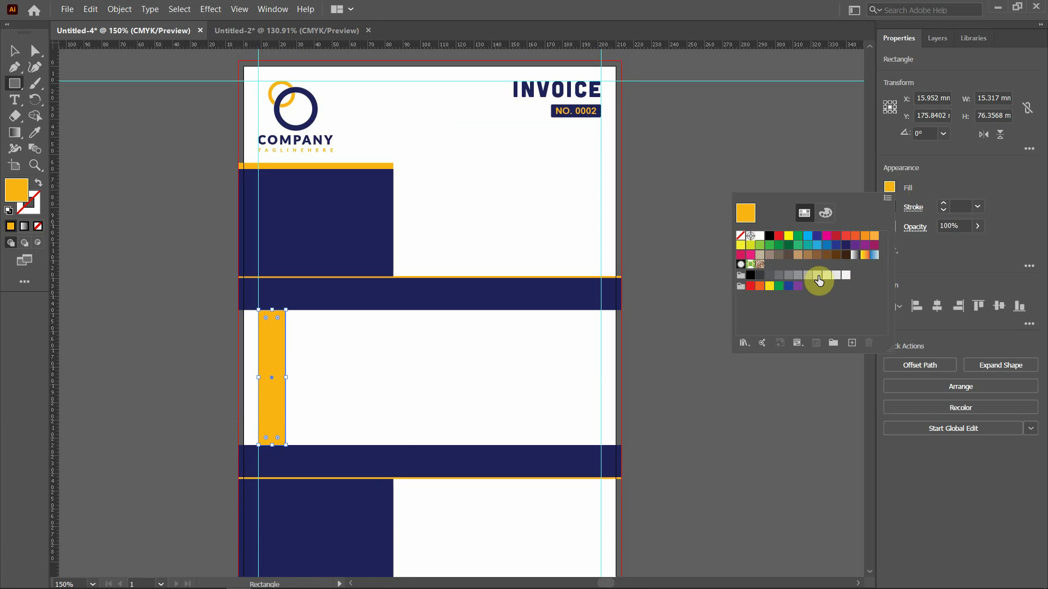
click(818, 277)
click(826, 276)
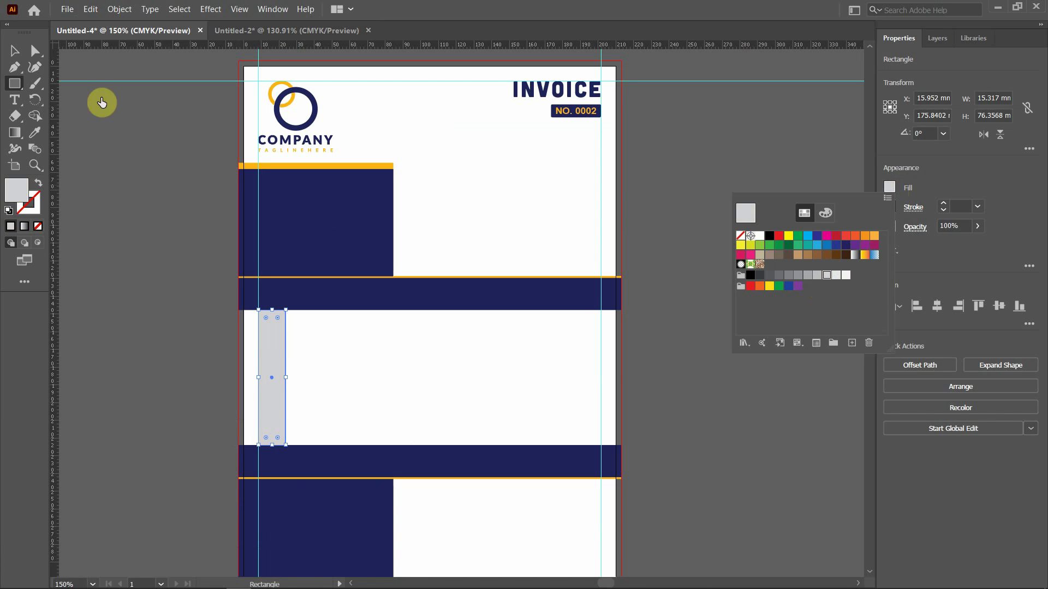
Duplicate the gray column to the right margin guide and again right of the page centre, with the copies about 23.7 mm wide.
click(18, 54)
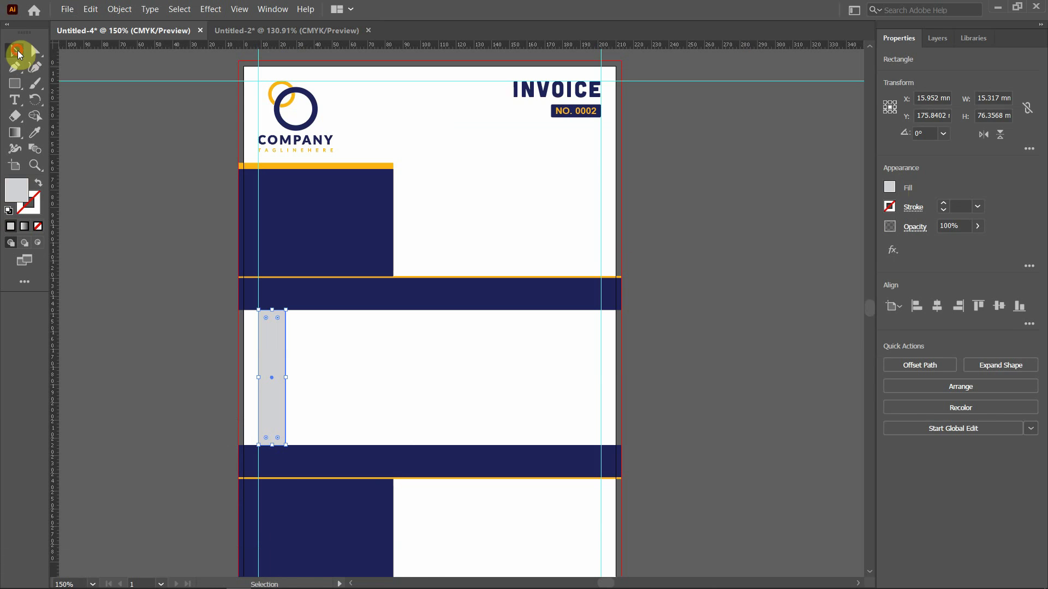
click(231, 360)
click(276, 360)
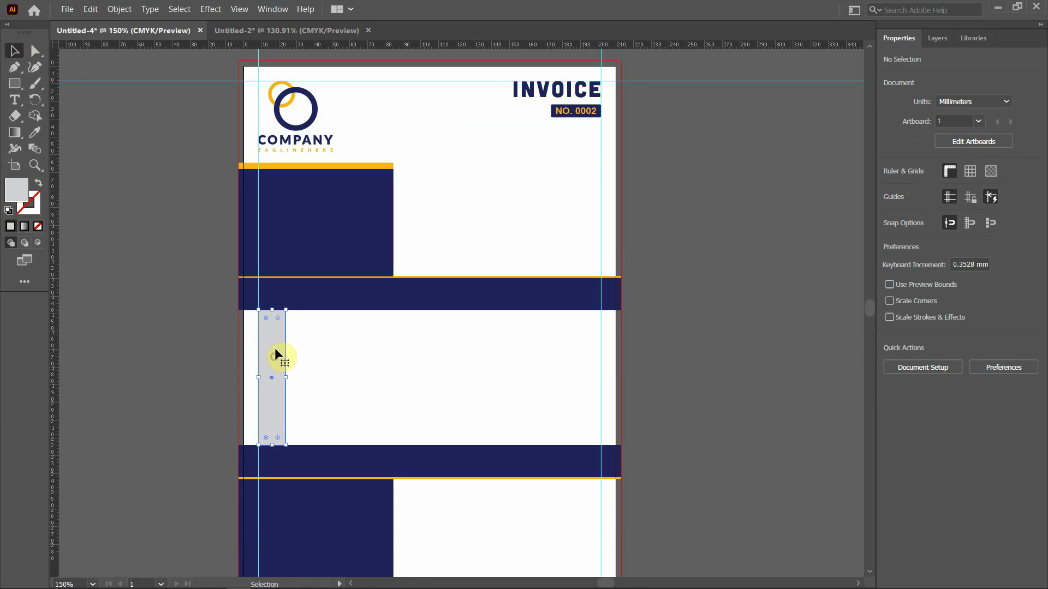
key(alt)
drag(273, 345, 579, 364)
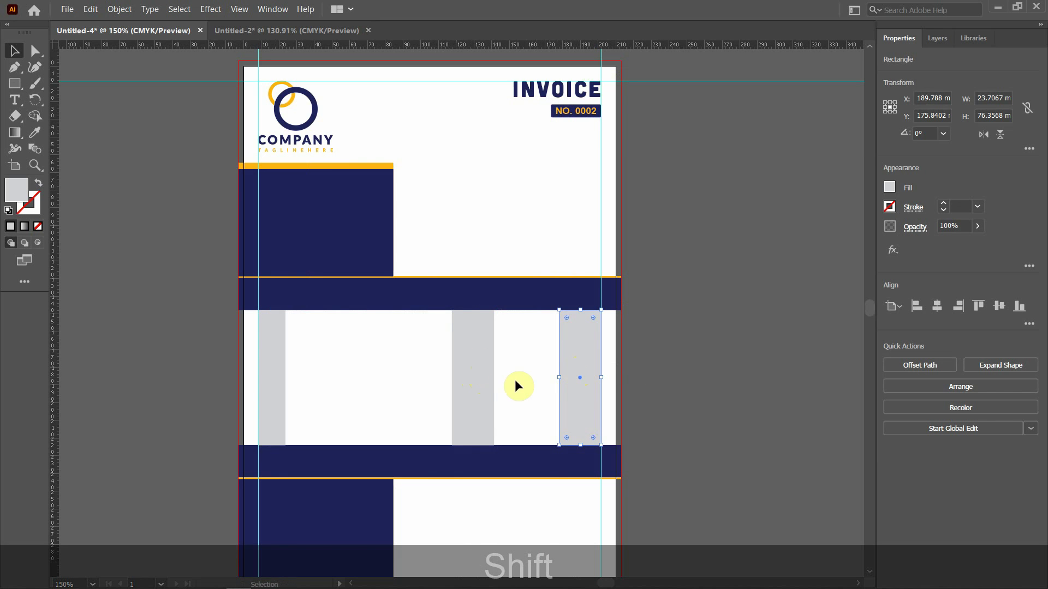
Widen the two copied gray columns together leftward, keeping the outer one's edge on the right margin guide.
shift+click(474, 383)
mouse_move(451, 377)
mouse_down()
mouse_move(419, 377)
mouse_move(464, 365)
mouse_up()
click(646, 377)
click(679, 367)
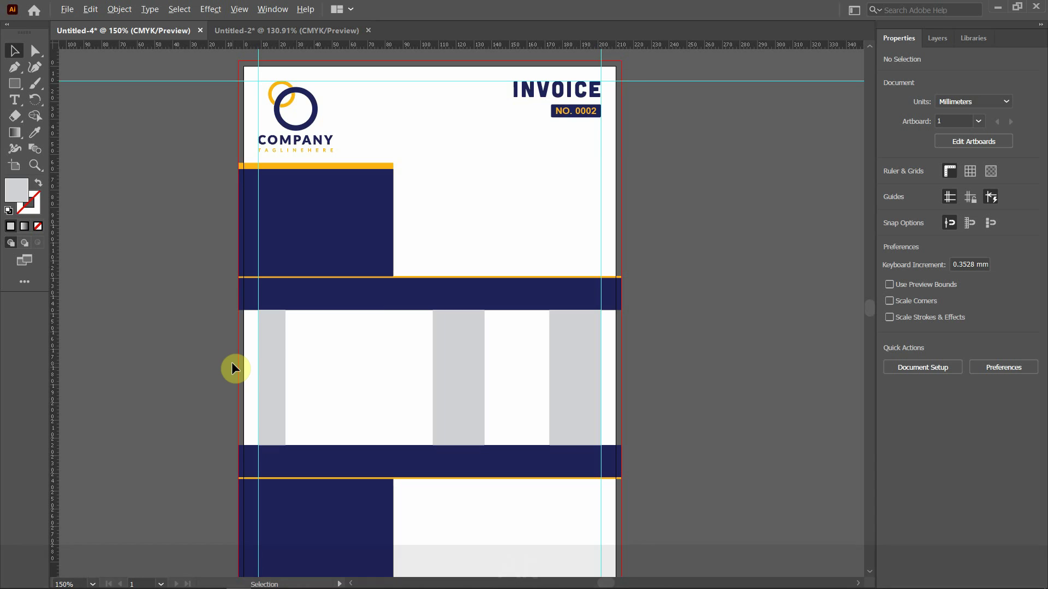
Add a "No." text label in the white area beside the first gray column and set its font to Roboto Bold.
alt+scroll(290, 356, up, 2)
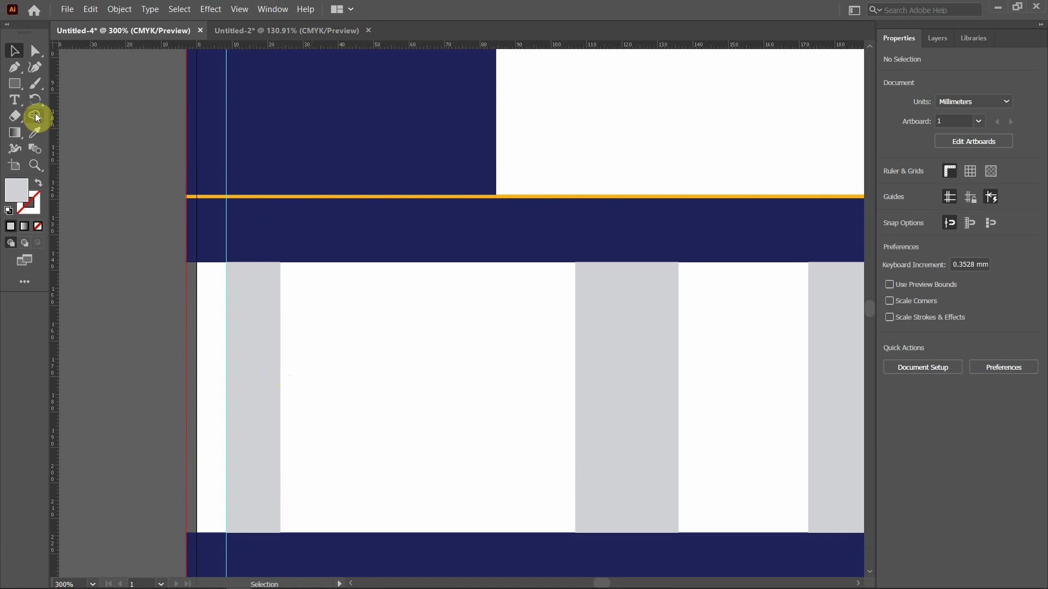
click(15, 100)
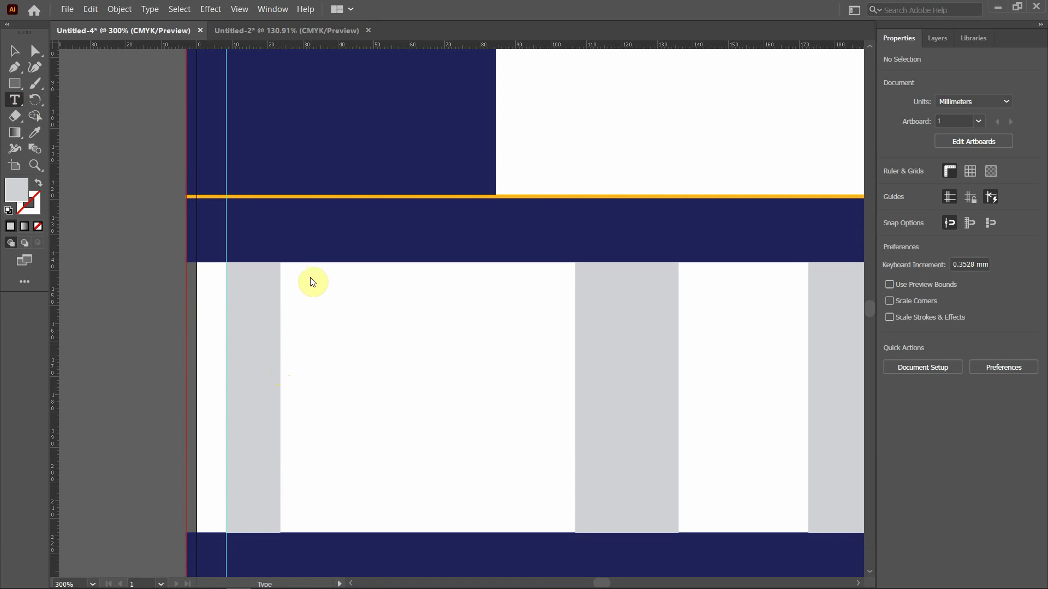
click(340, 312)
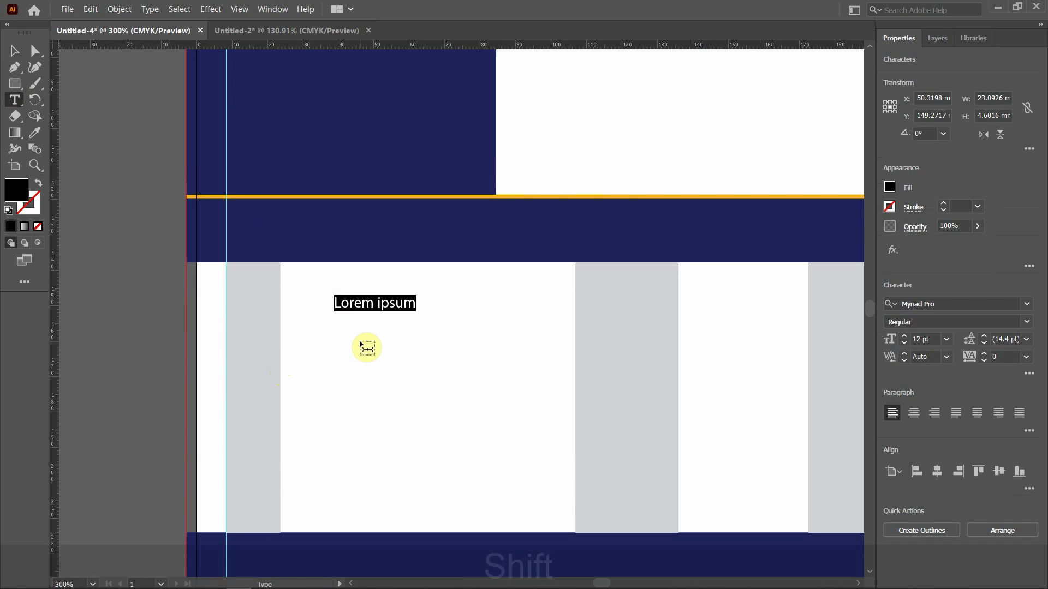
text(No.)
key(ctrl+a)
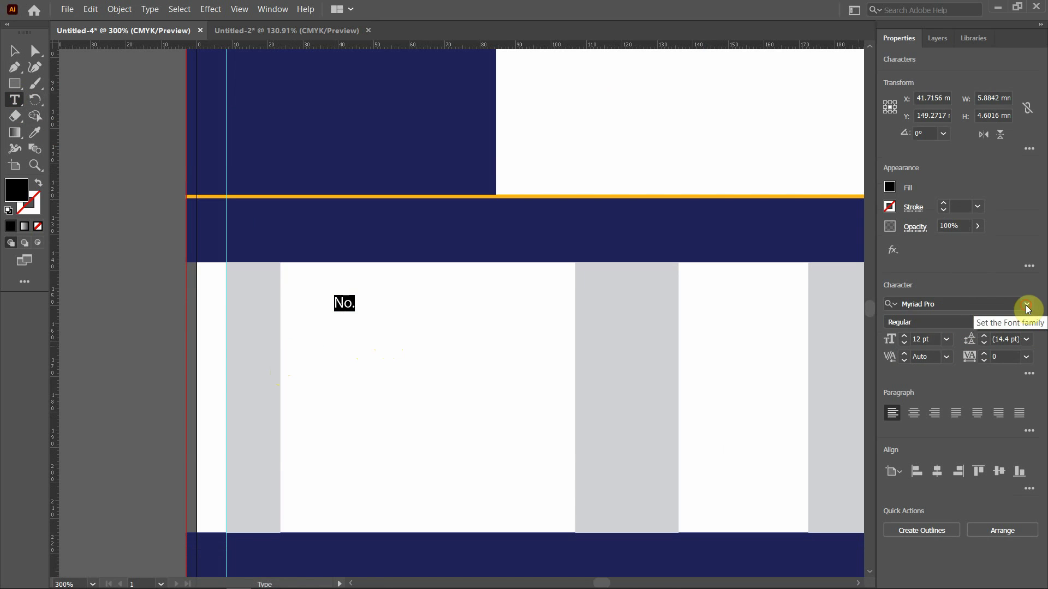
click(1007, 304)
text(rob)
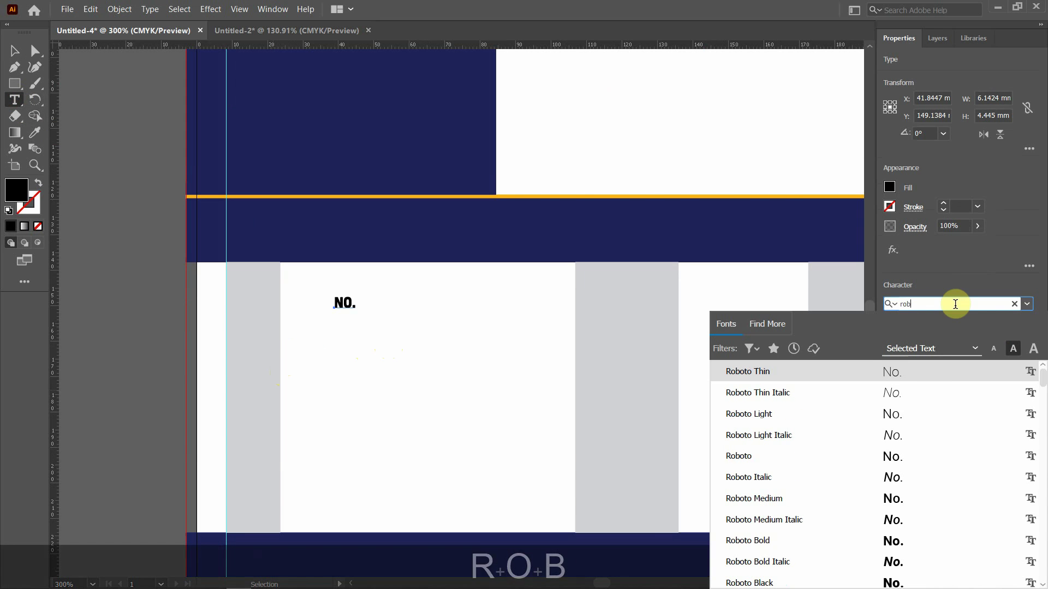
text(o)
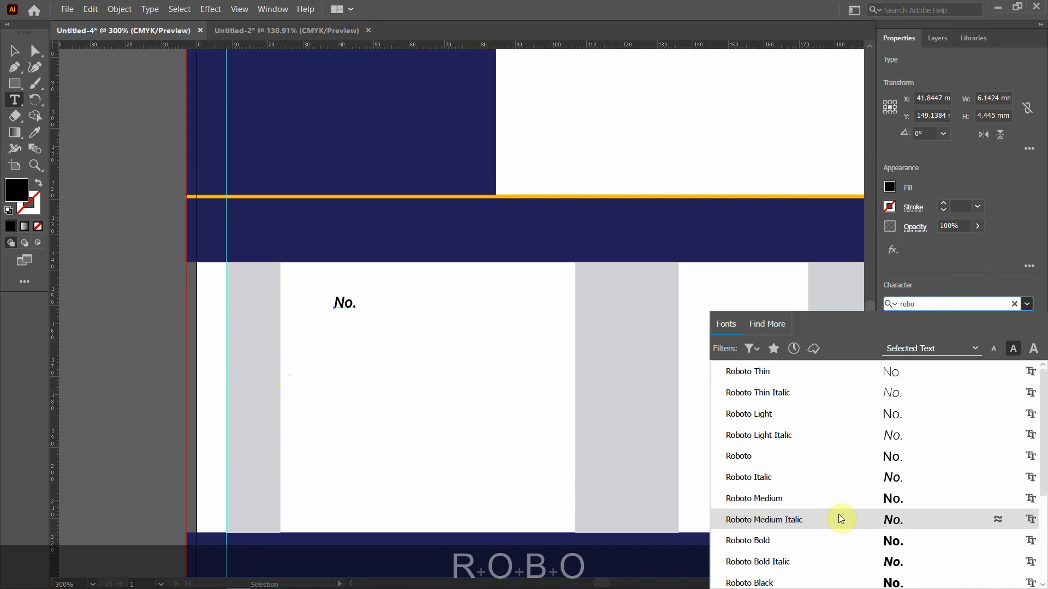
click(820, 536)
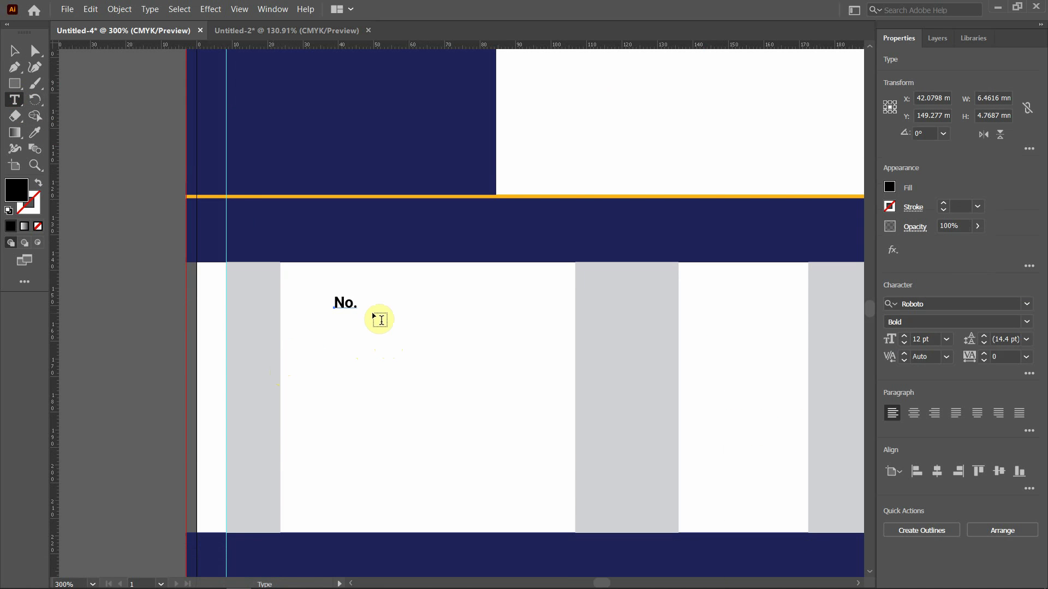
Fill the "No." label with white and move it onto the upper navy bar above the first gray column.
click(12, 53)
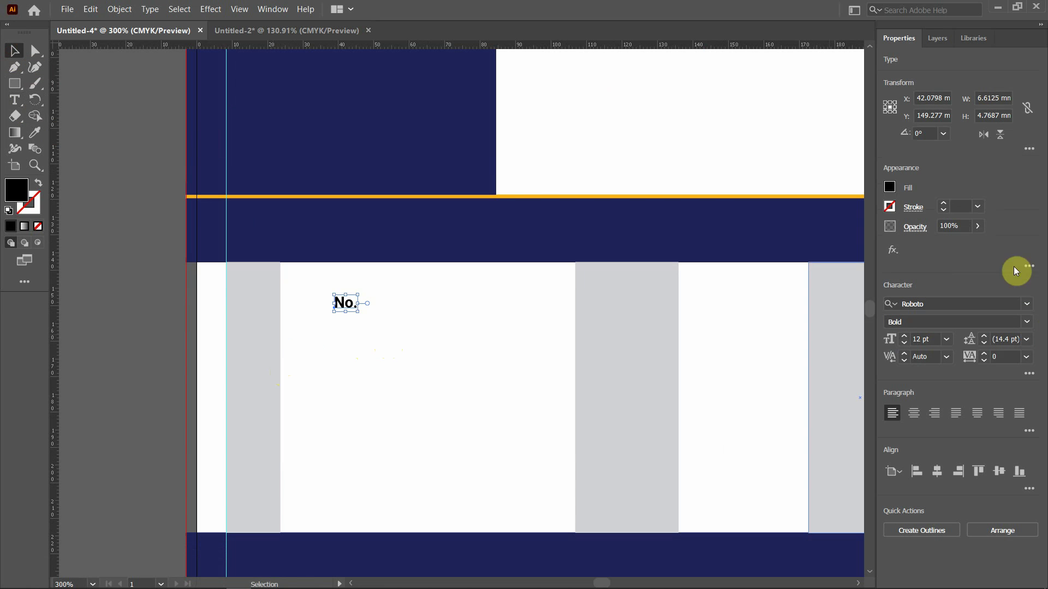
click(891, 188)
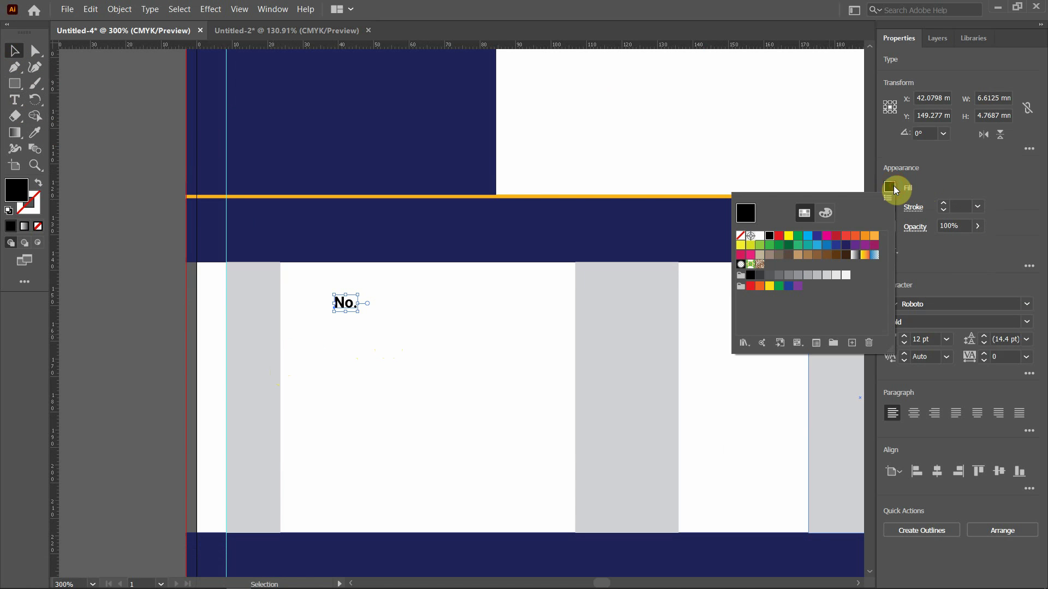
click(759, 236)
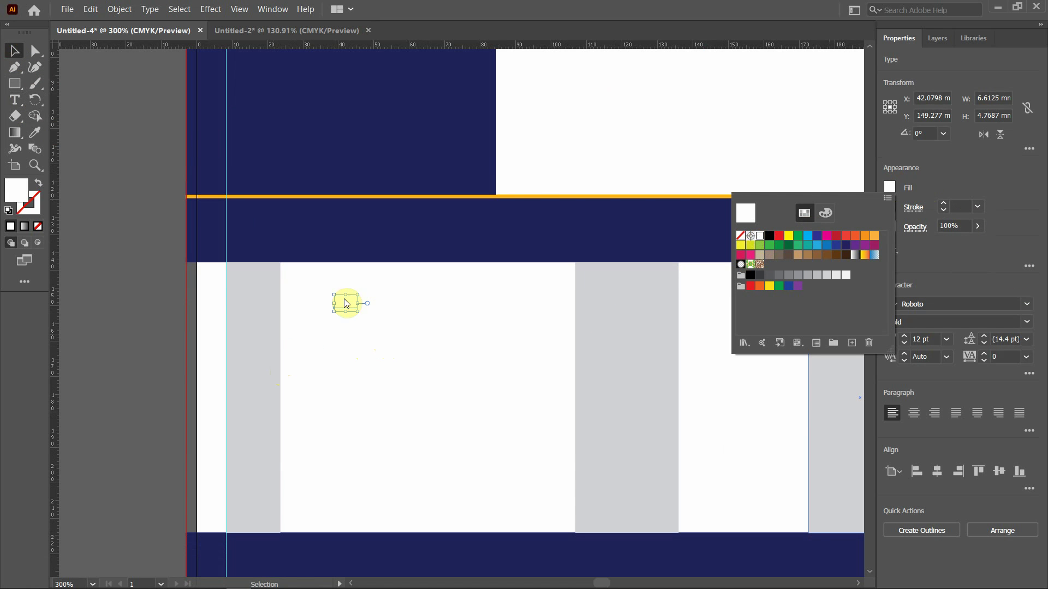
drag(348, 300, 307, 231)
Duplicate the "No." label horizontally above the wide white column and change the copy's text to "Description".
click(336, 312)
double_click(309, 232)
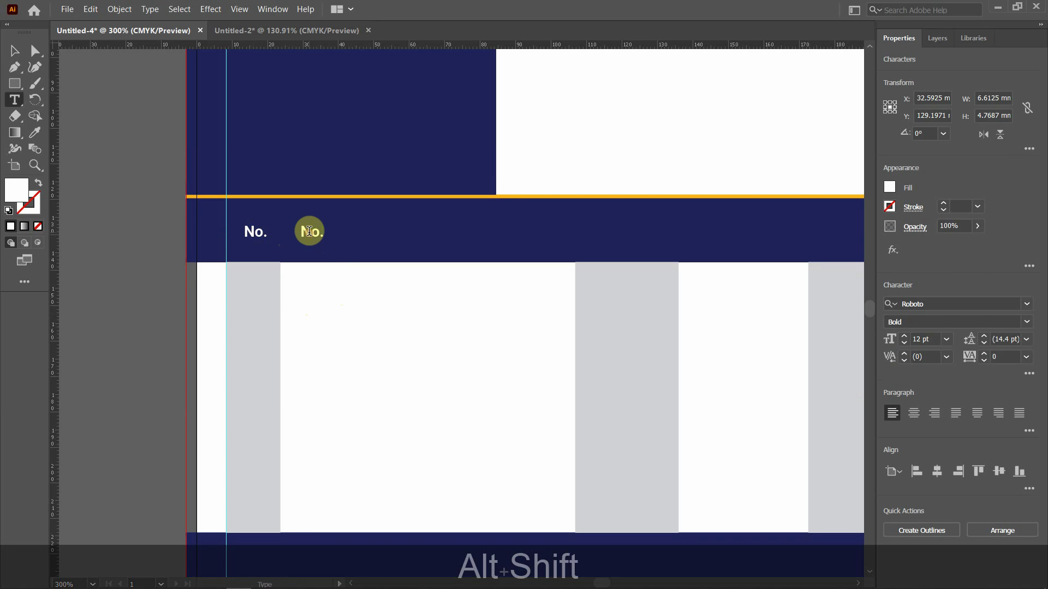
key(ctrl+a)
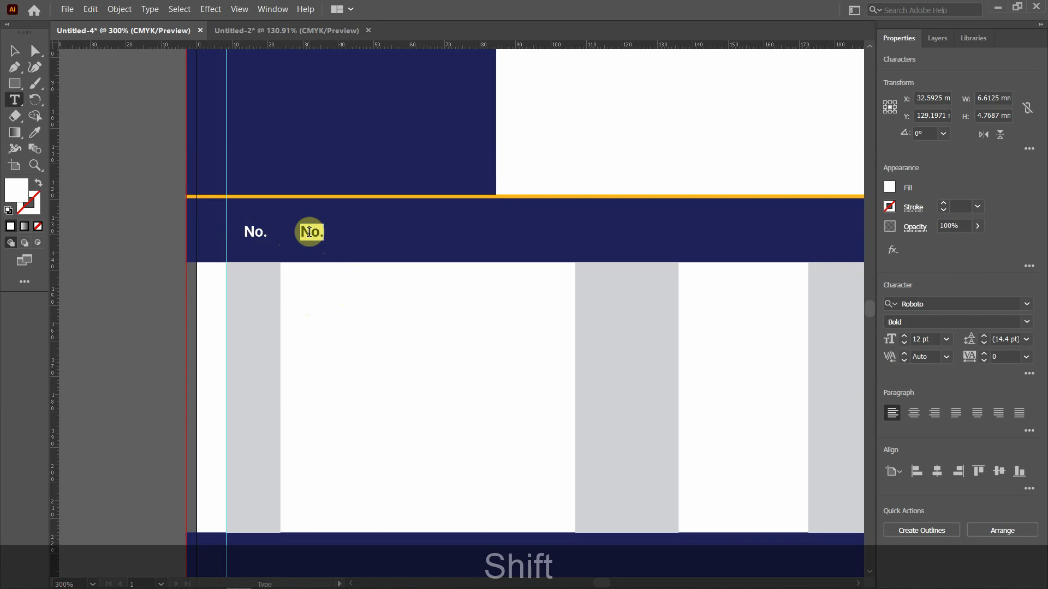
text(Descri)
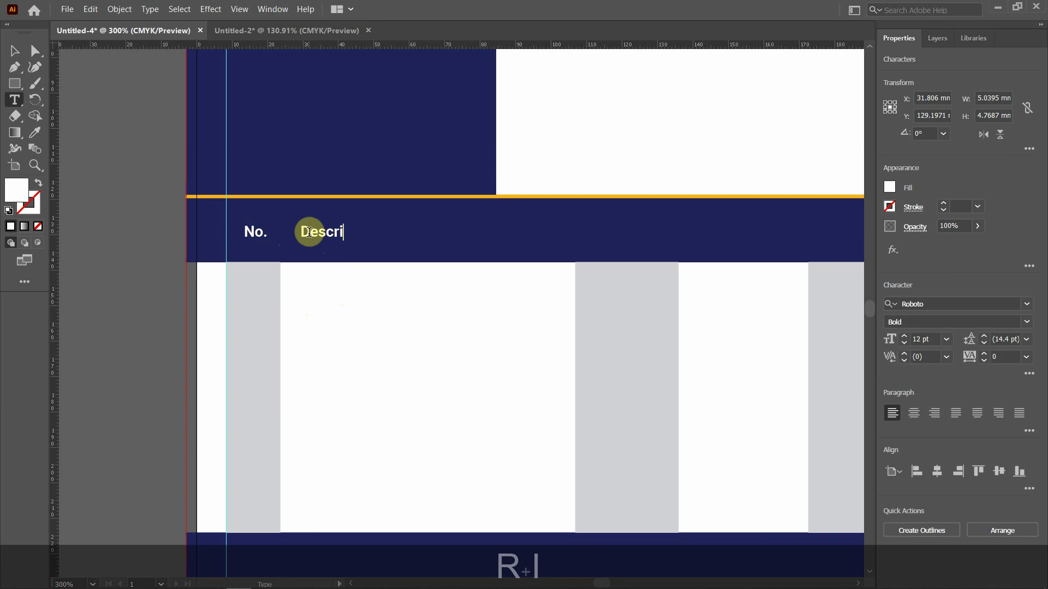
text(ption)
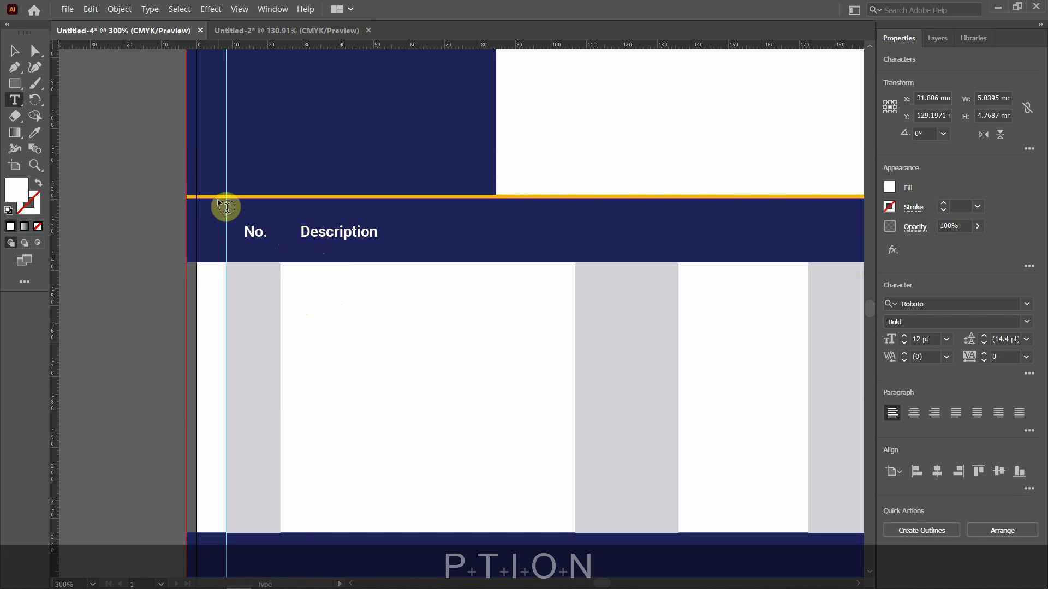
click(15, 53)
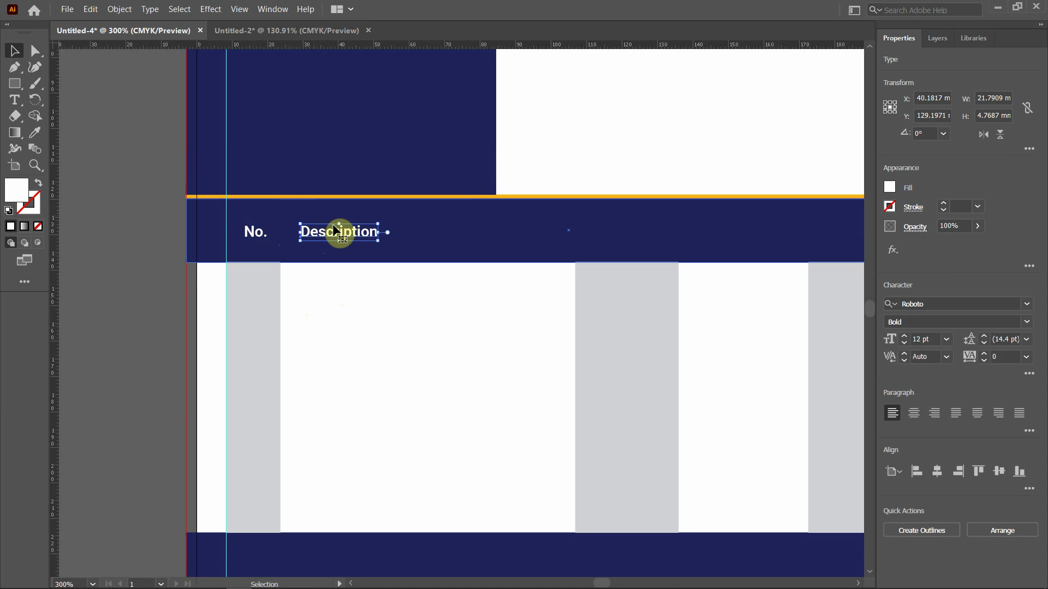
Duplicate the "Description" label above the middle gray column, change the copy to "Unit Price" and nudge it right towards the column's centre.
drag(333, 225, 604, 266)
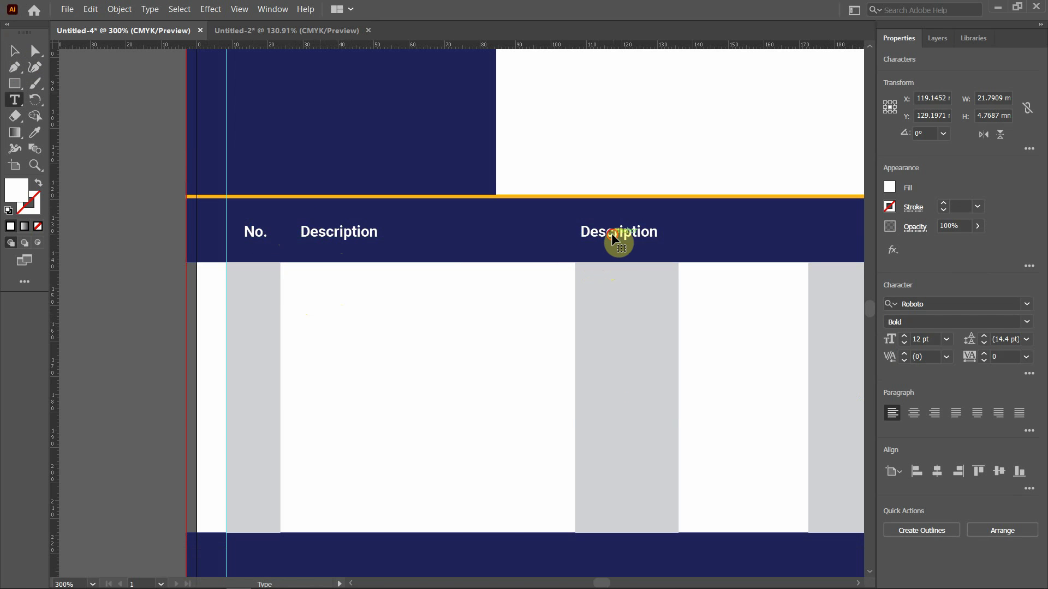
double_click(611, 234)
text(Uni)
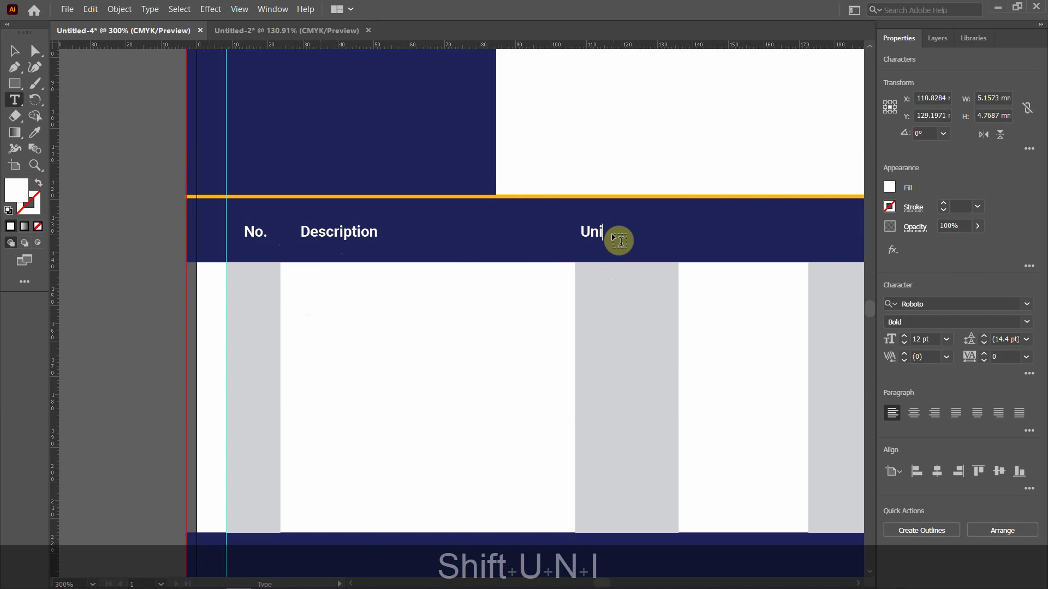
text(t Price)
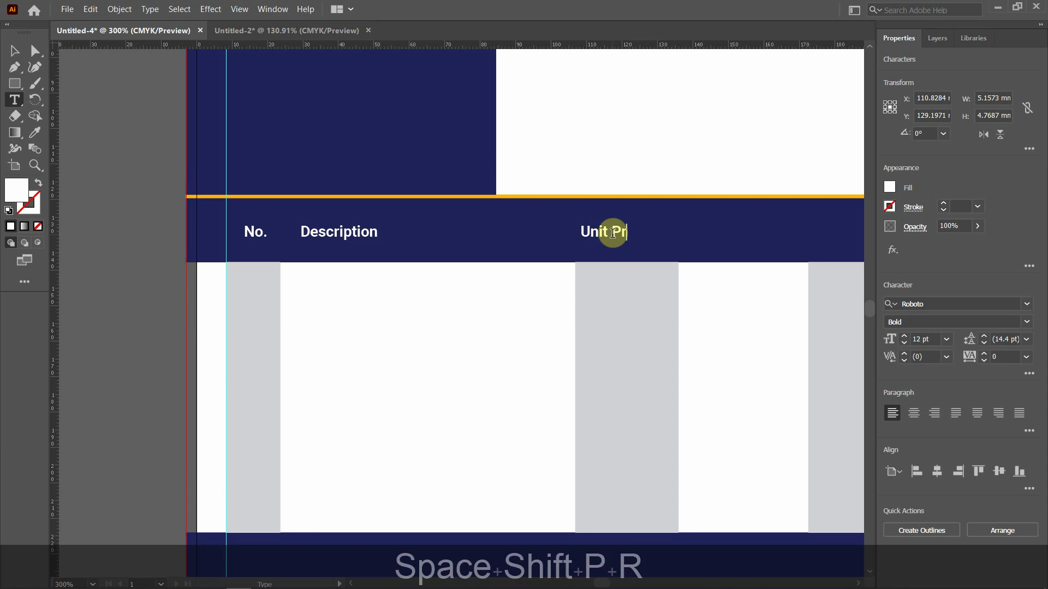
key(Escape)
key(Right)
key(Right)
key(Right)
key(Right)
key(Right)
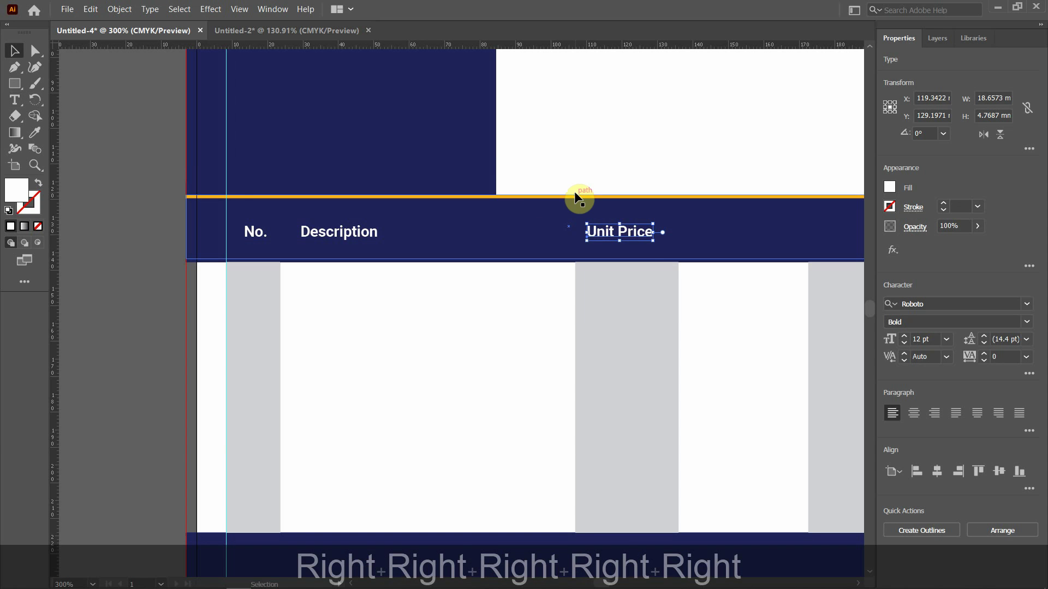
Duplicate the "Unit Price" label above the white column to its right and change the copy's text to "Unit".
drag(613, 233, 726, 242)
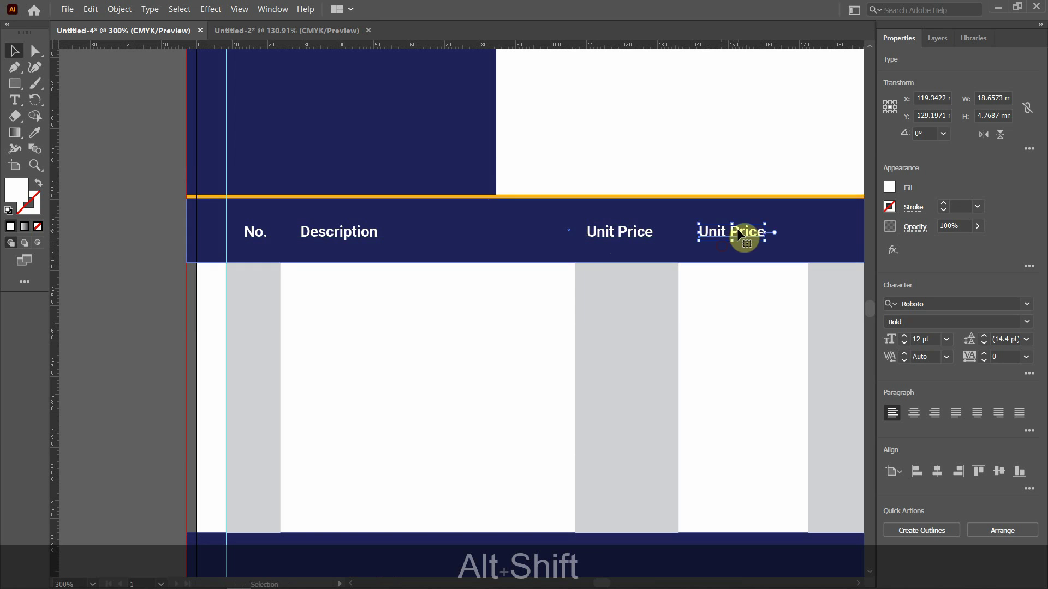
double_click(732, 231)
double_click(678, 232)
key(ctrl+a)
text(Unit)
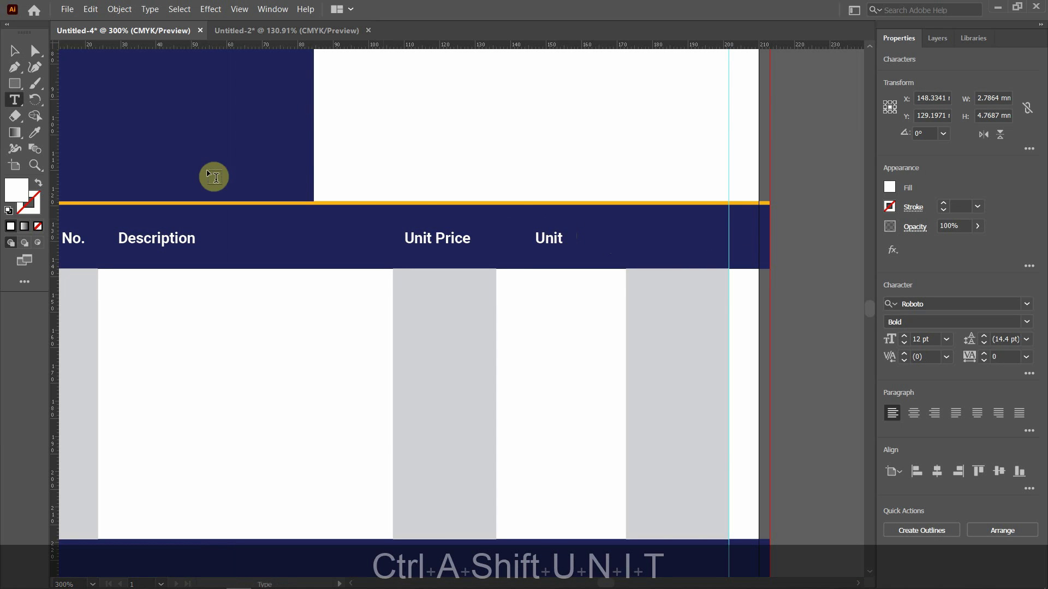
click(15, 52)
Duplicate the "Unit" label above the last gray column and change the copy's text to "Price".
click(551, 240)
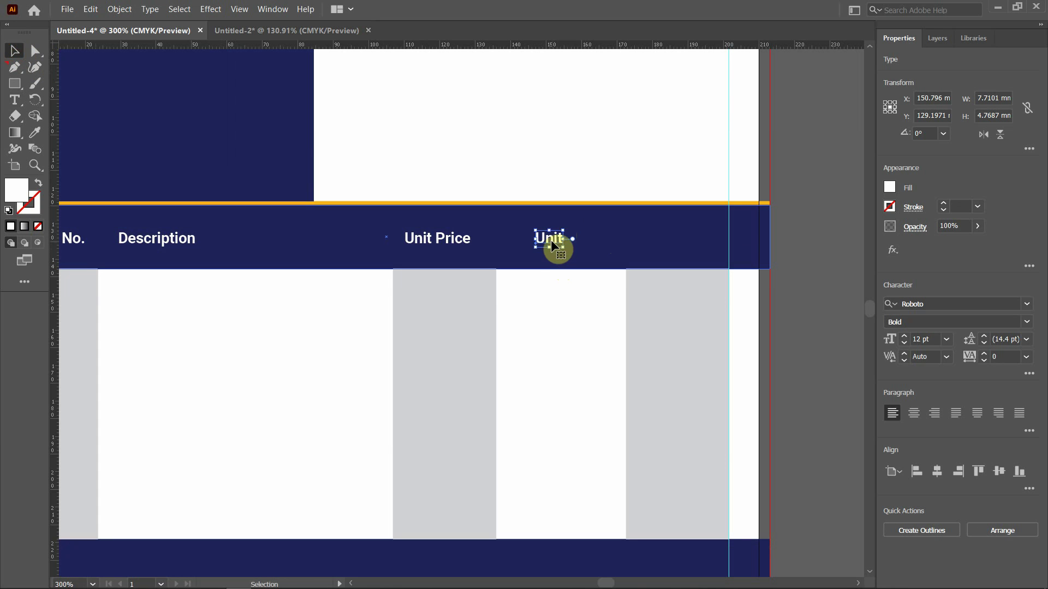
drag(551, 241, 675, 237)
double_click(676, 238)
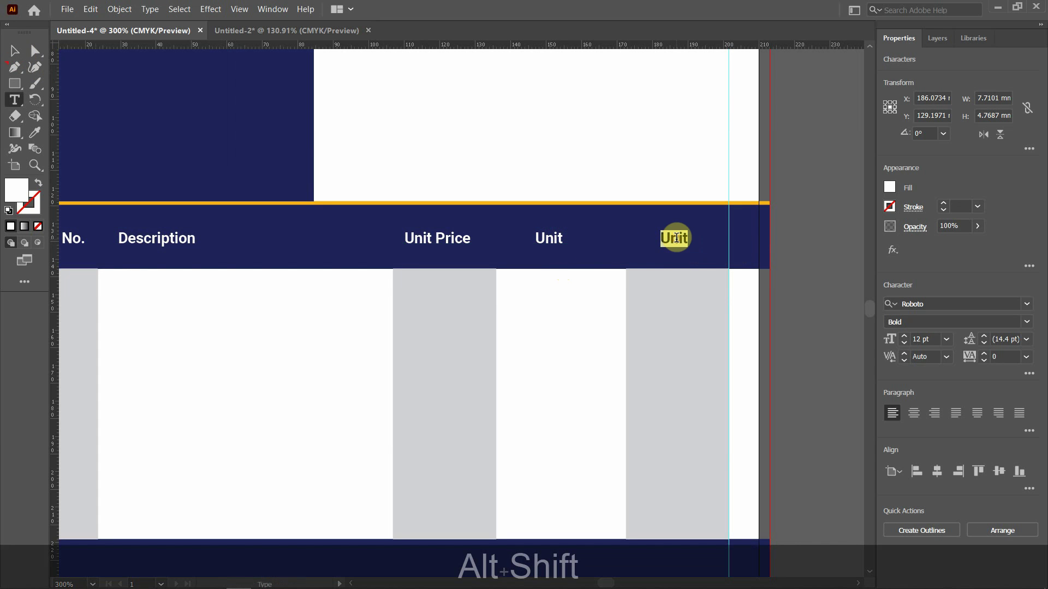
text(Price)
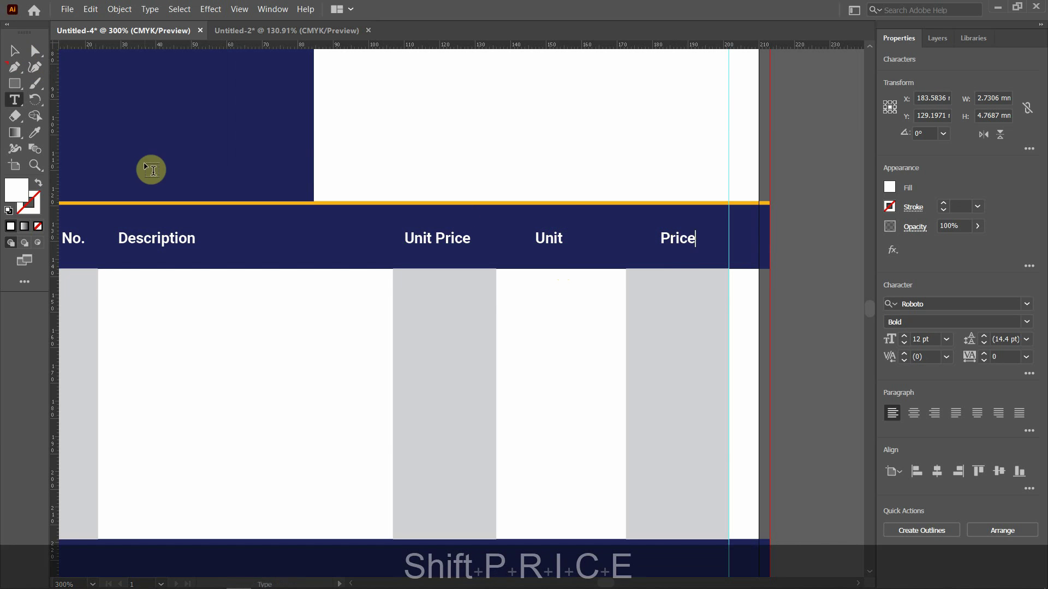
click(14, 51)
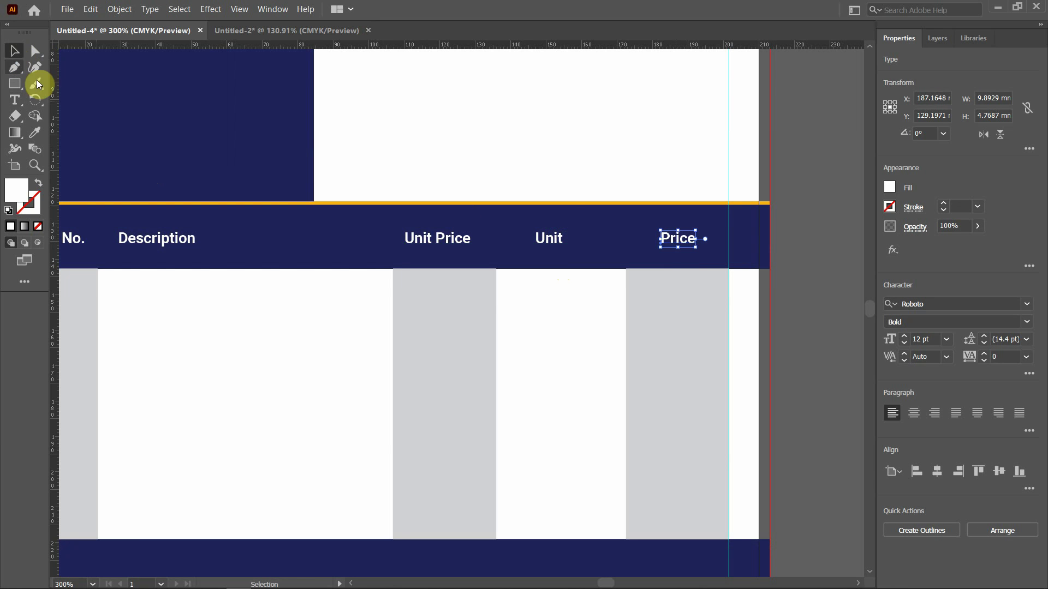
click(253, 314)
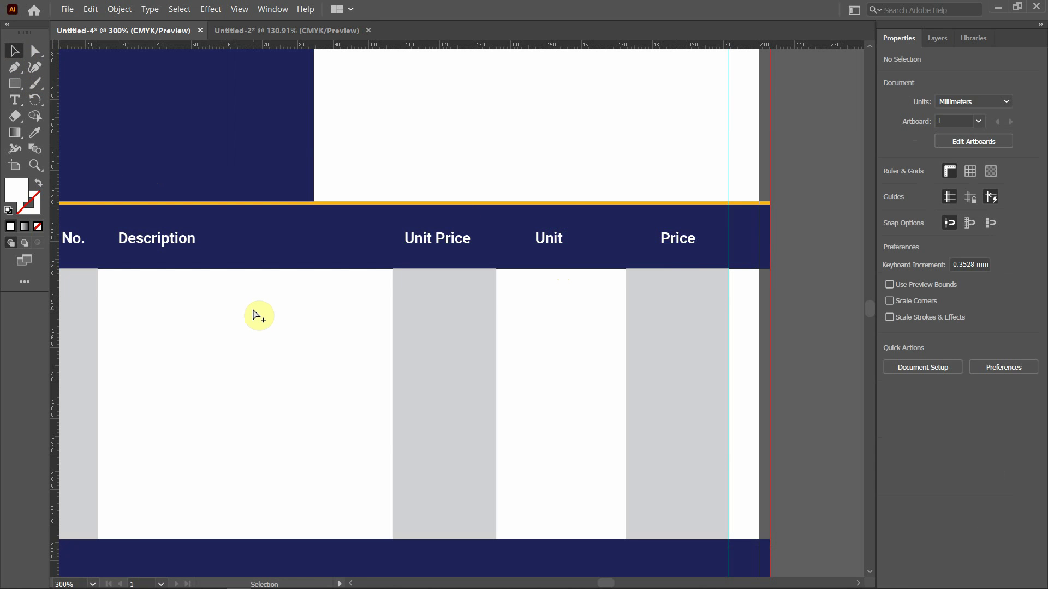
Draw a horizontal line segment from the left to the right margin guide across the table columns, just below the header bar.
key(ctrl+alt)
key(ctrl+alt+0)
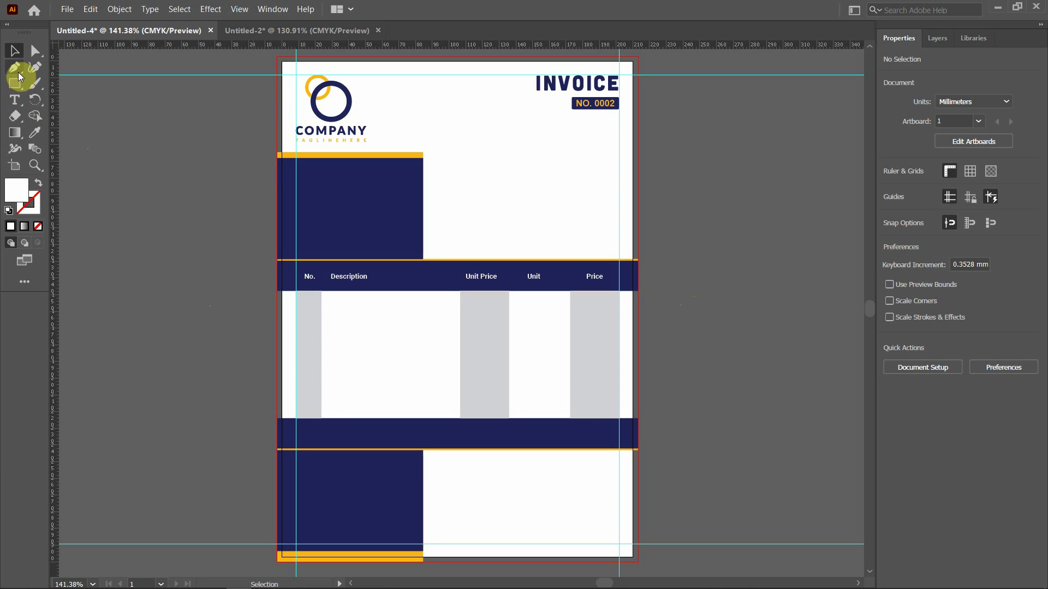
click(17, 86)
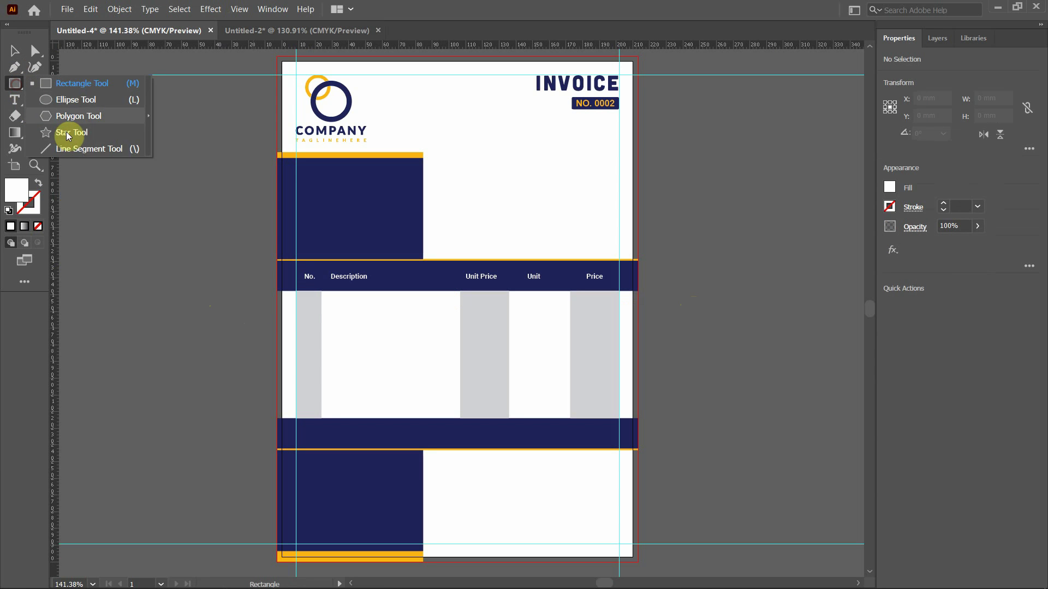
click(68, 148)
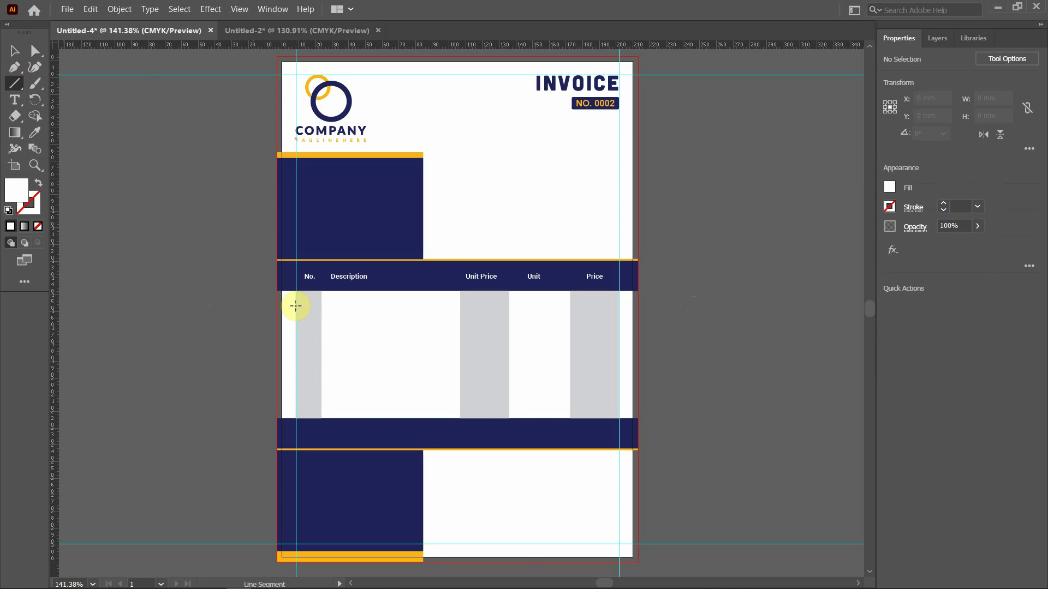
scroll(303, 306, up, 2)
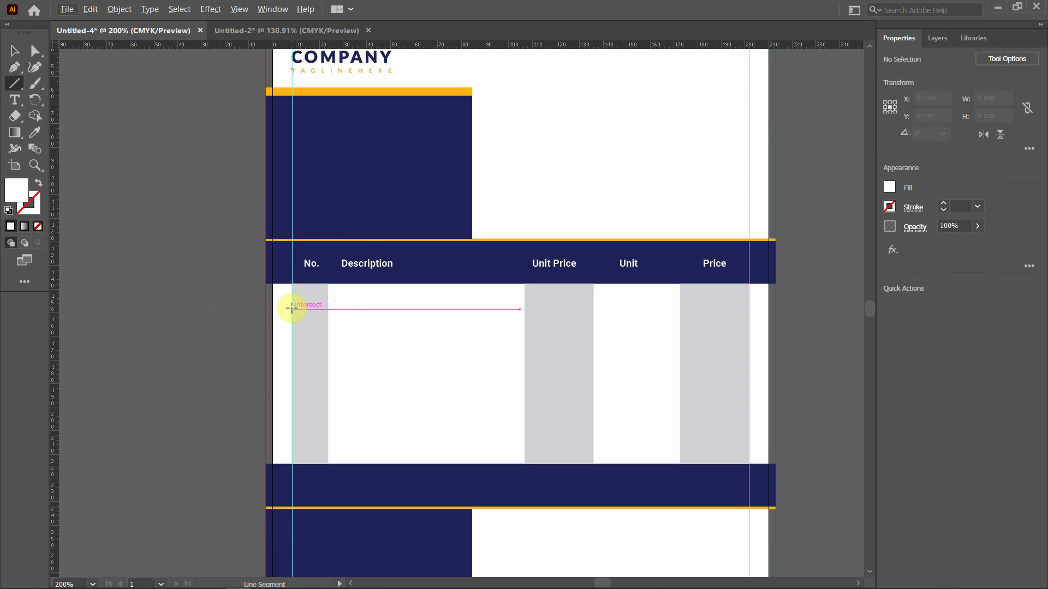
mouse_move(292, 309)
mouse_down()
mouse_move(695, 342)
mouse_move(747, 320)
mouse_up()
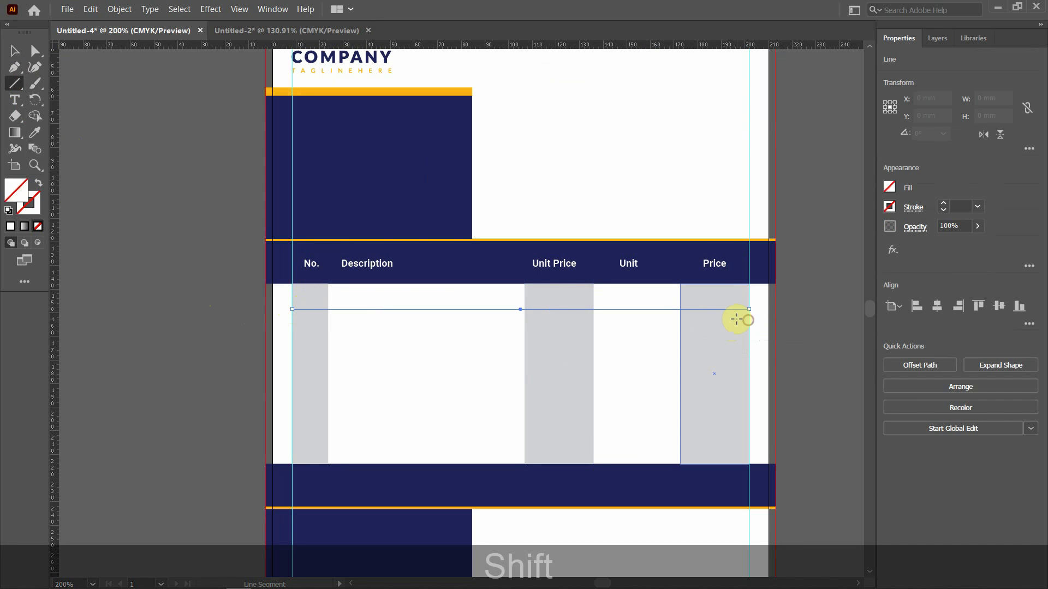
Set the new horizontal line's stroke to the gray swatch C=0 M=0 Y=0 K=40 and deselect it.
click(892, 208)
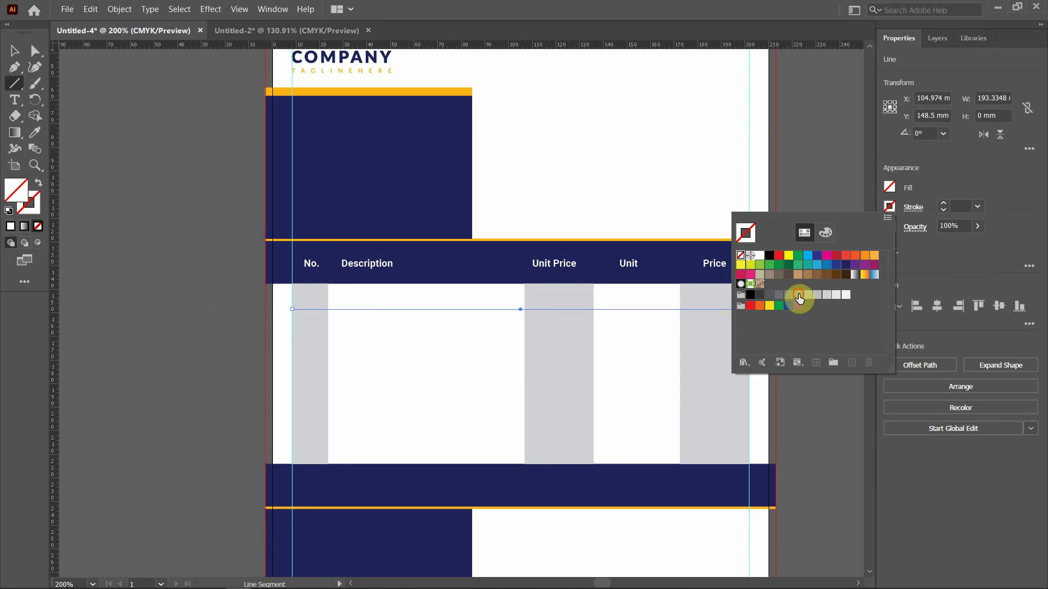
click(798, 296)
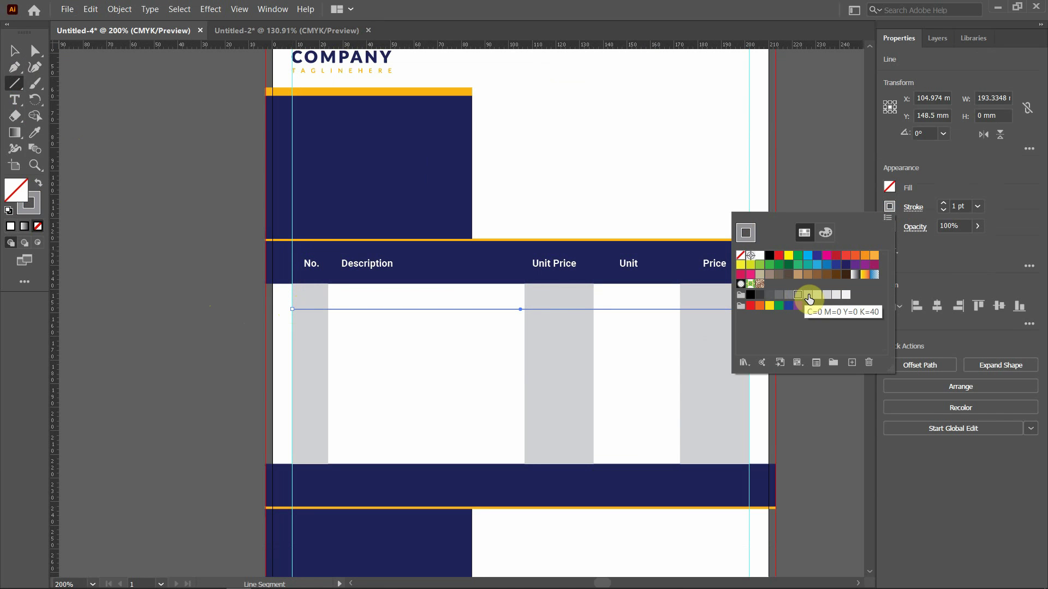
click(808, 296)
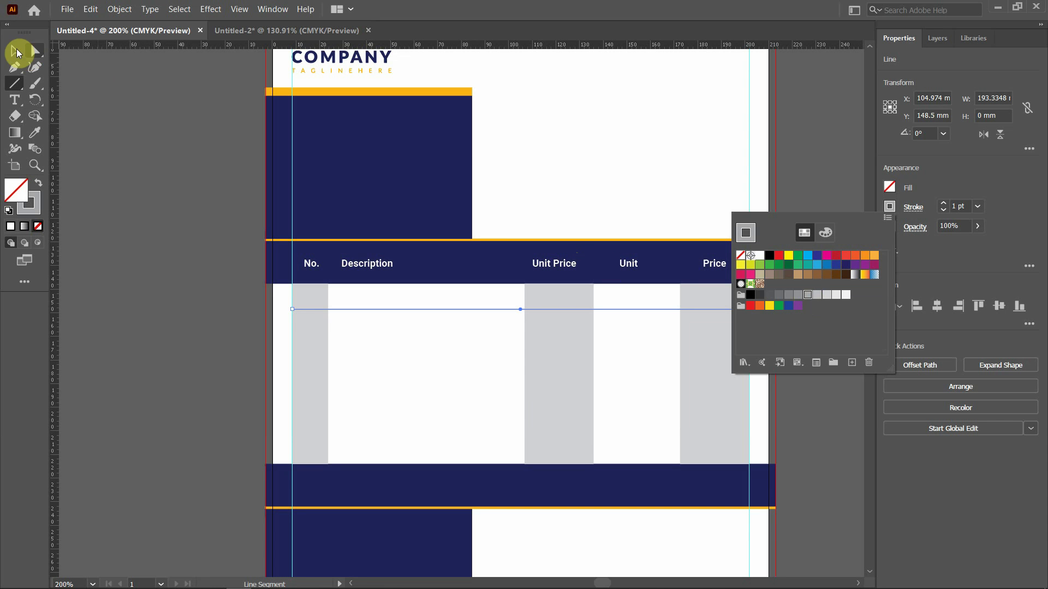
click(14, 53)
key(Return)
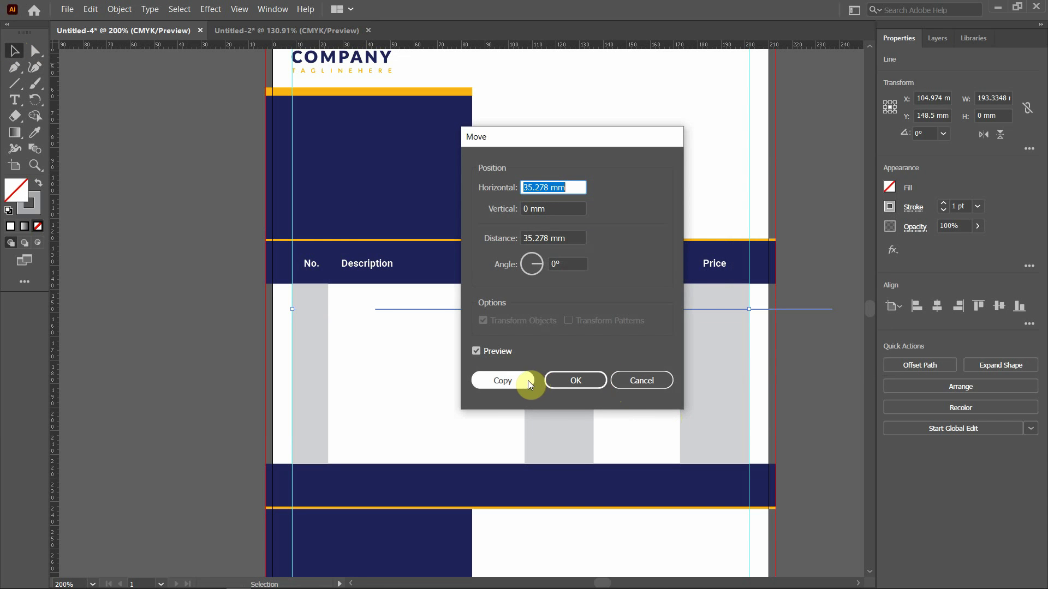
click(648, 381)
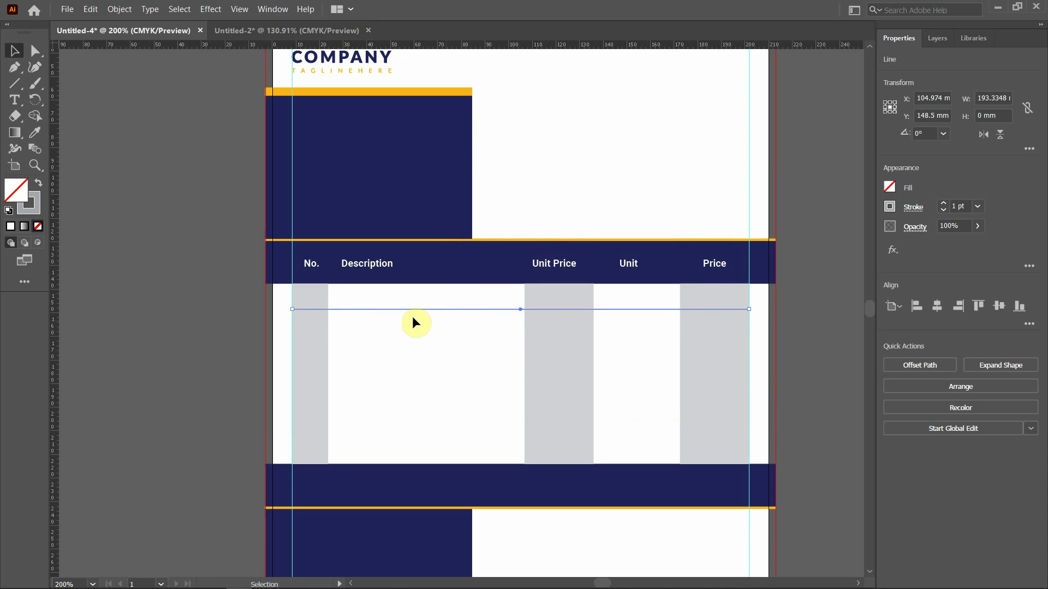
click(211, 315)
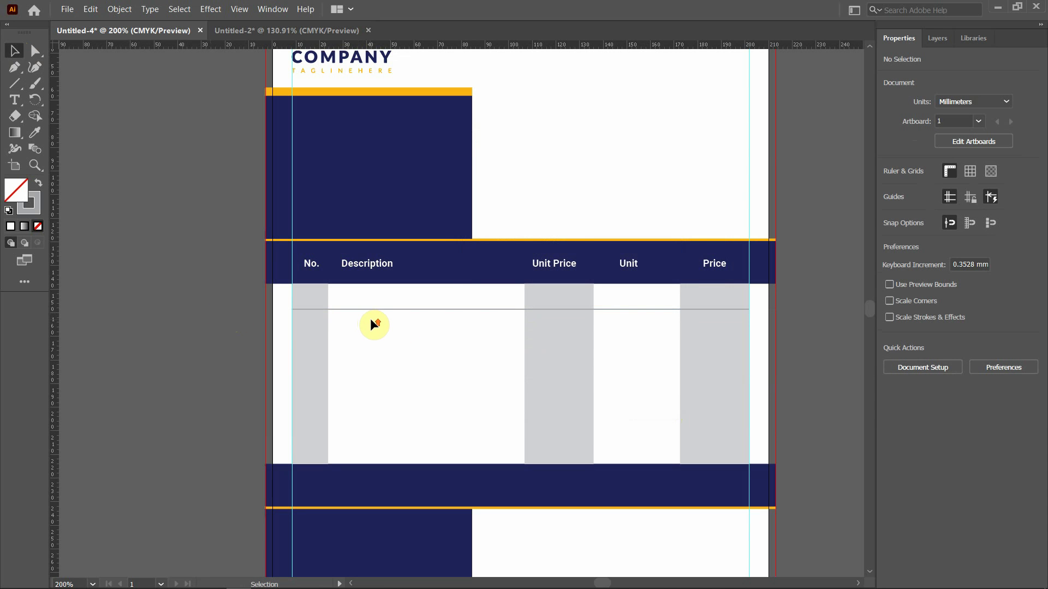
Copy the gray line about 10.8 mm straight down and repeat the copy until seven evenly spaced row lines fill the table.
scroll(372, 319, up, 3)
scroll(352, 307, down, 2)
scroll(323, 281, down, 3)
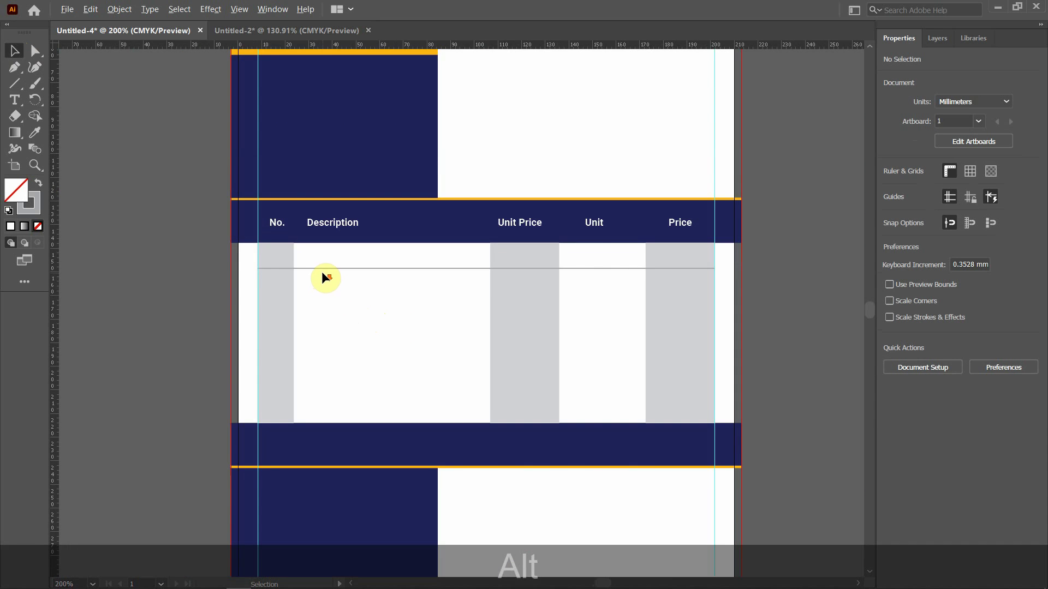
scroll(325, 273, down, 1)
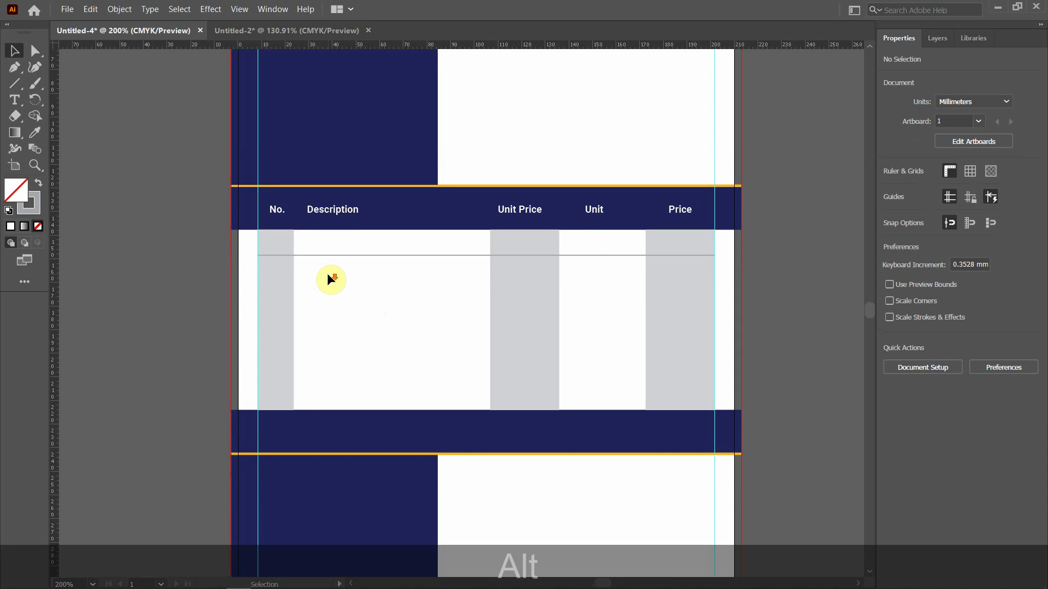
click(356, 254)
drag(357, 255, 357, 282)
key(ctrl+d)
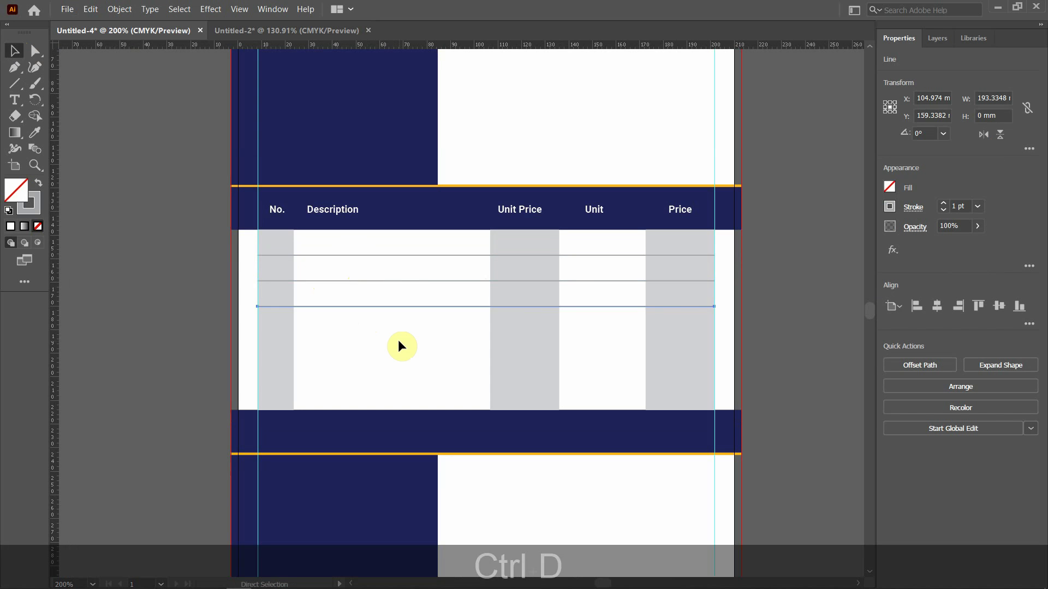
key(ctrl+d)
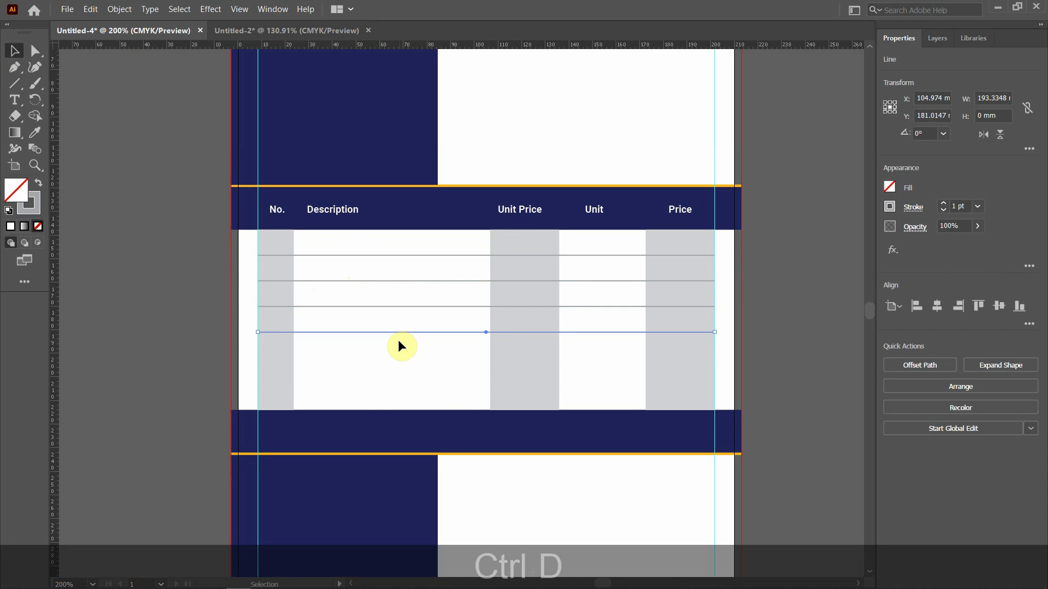
key(ctrl+d)
key(ctrl+d)
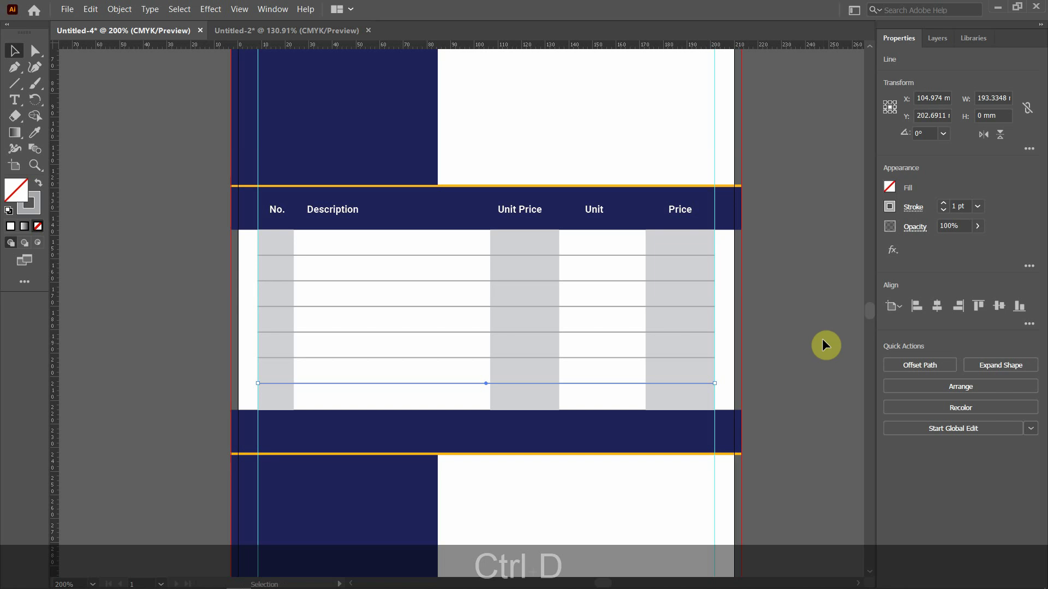
click(787, 323)
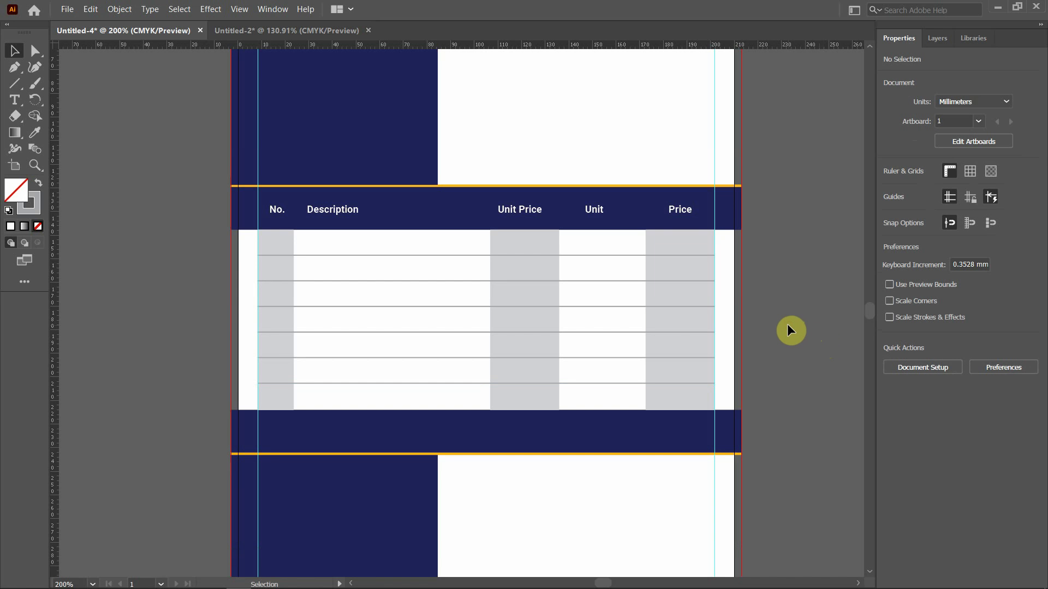
Fit the whole invoice in view and hide the guides.
scroll(787, 323, up, 1)
key(ctrl+alt+0)
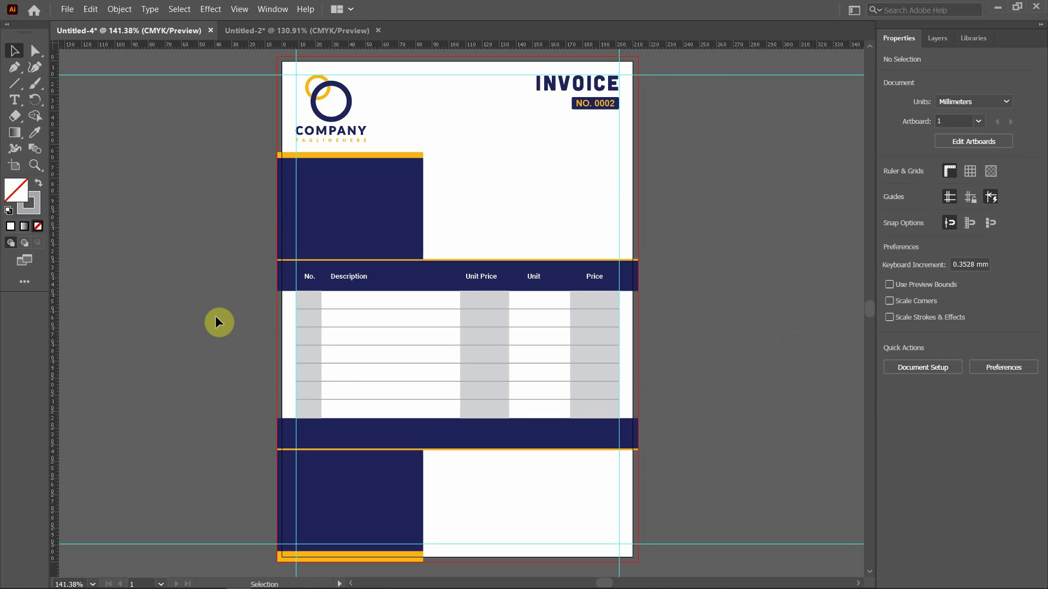
key(ctrl+semicolon)
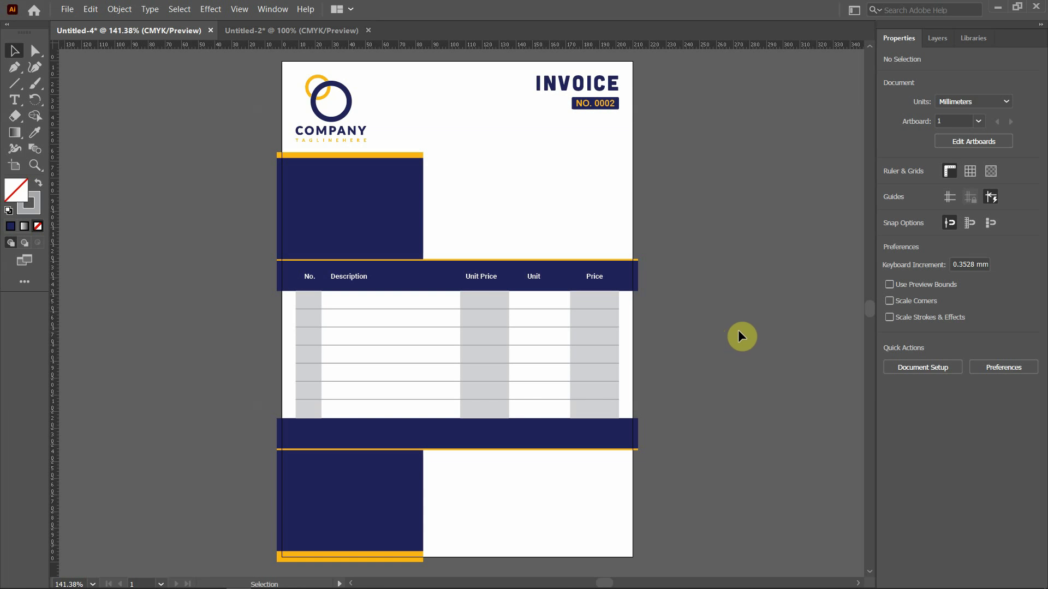
Copy the city skyline graphic from the Untitled-2 document into the invoice, placing it beside the upper navy block just above the table header.
click(304, 29)
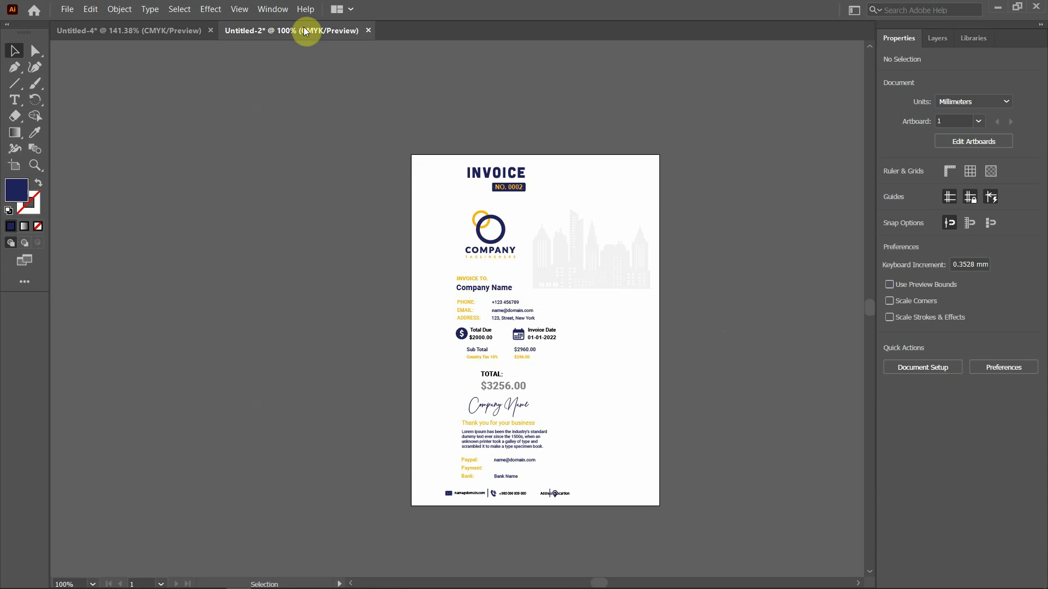
key(ctrl+z)
click(589, 252)
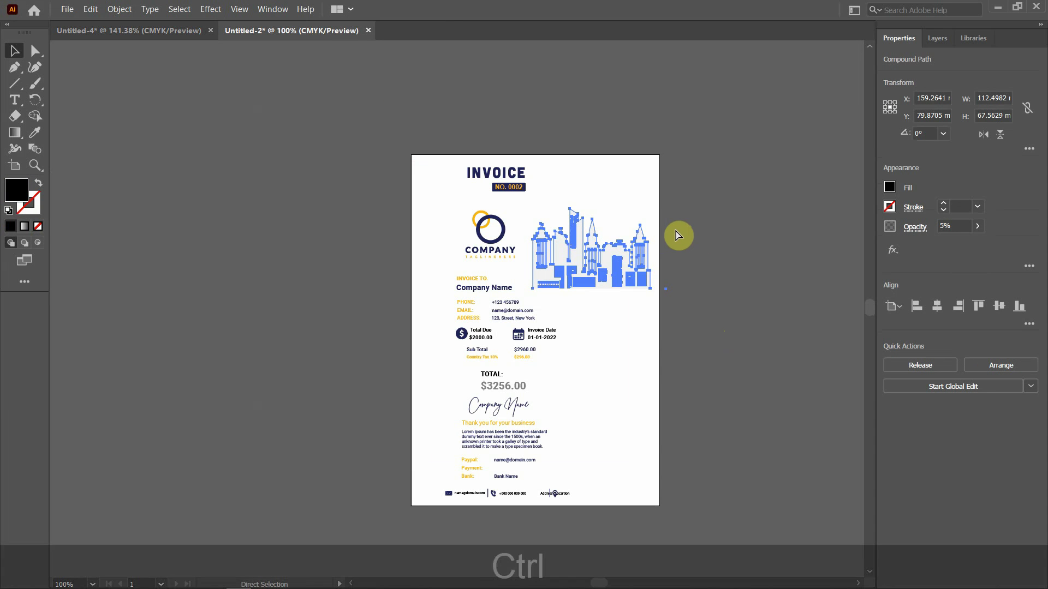
key(ctrl+c)
click(172, 30)
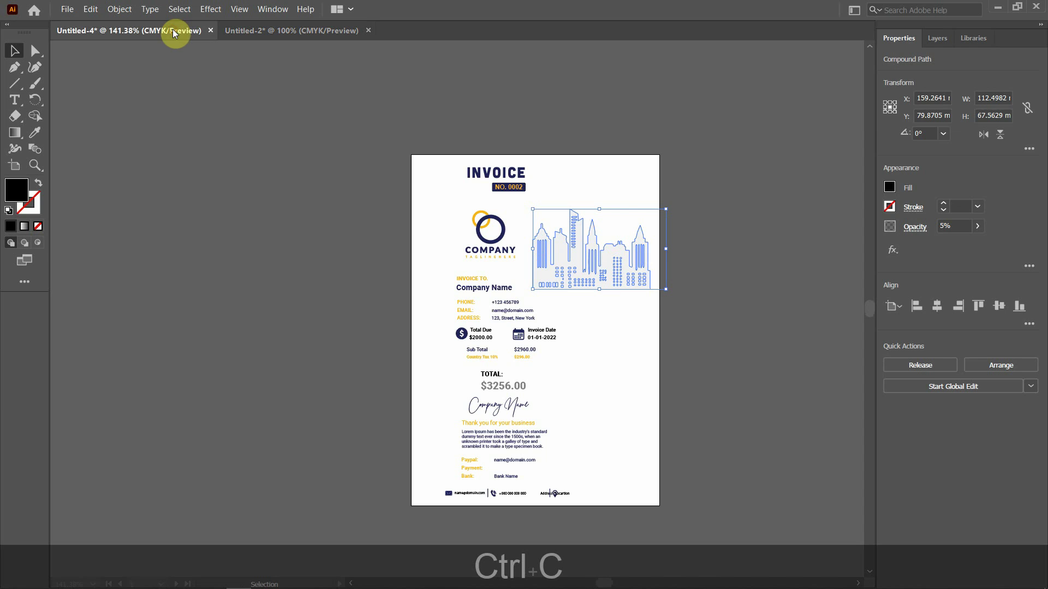
key(ctrl+v)
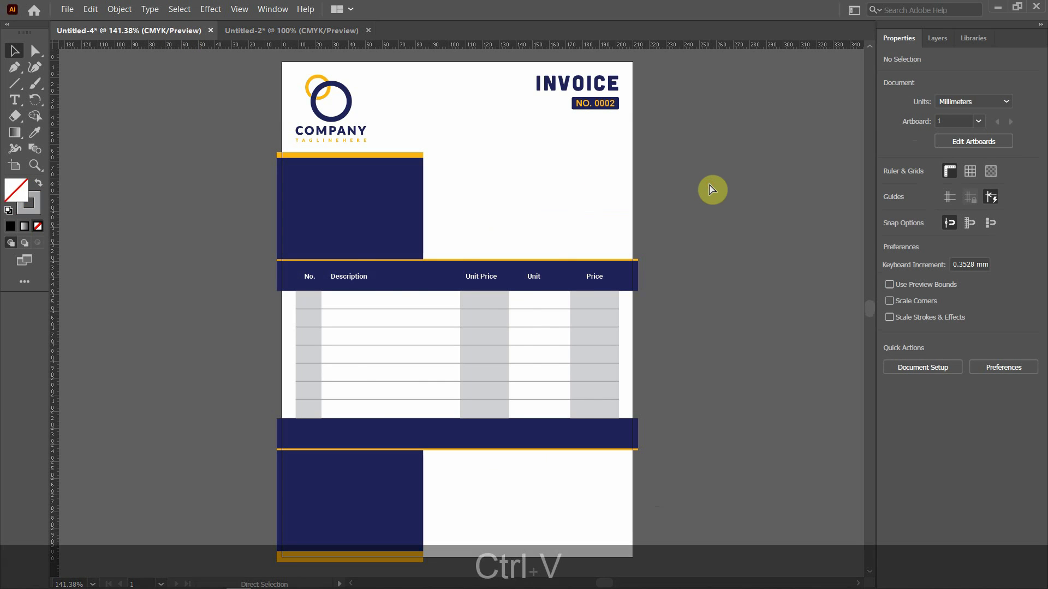
drag(480, 313, 559, 195)
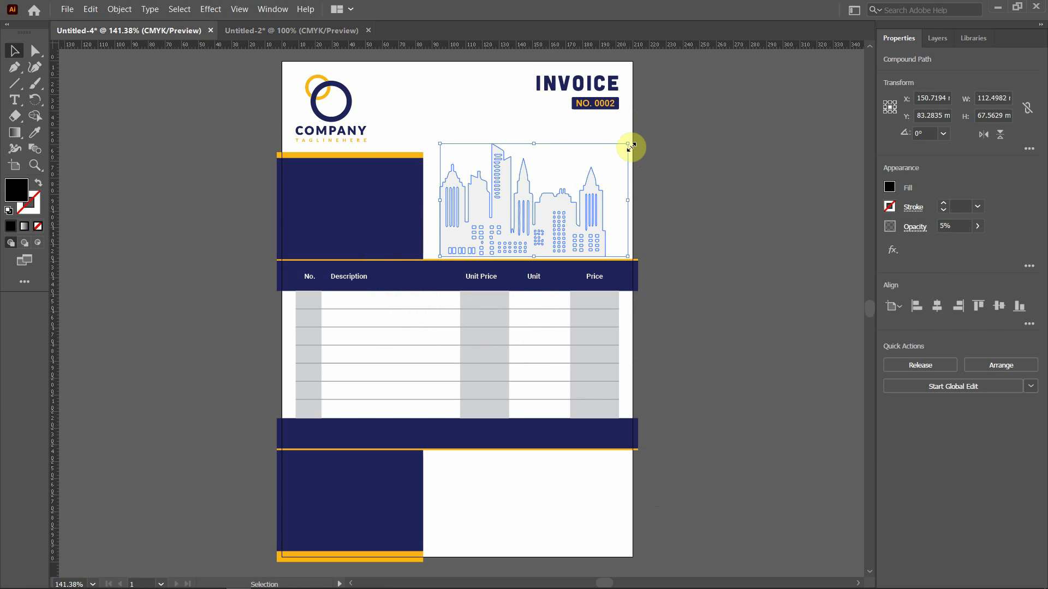
Enlarge the skyline proportionally to about 131 by 79 mm so it fills the white area beside the navy block.
drag(628, 144, 648, 129)
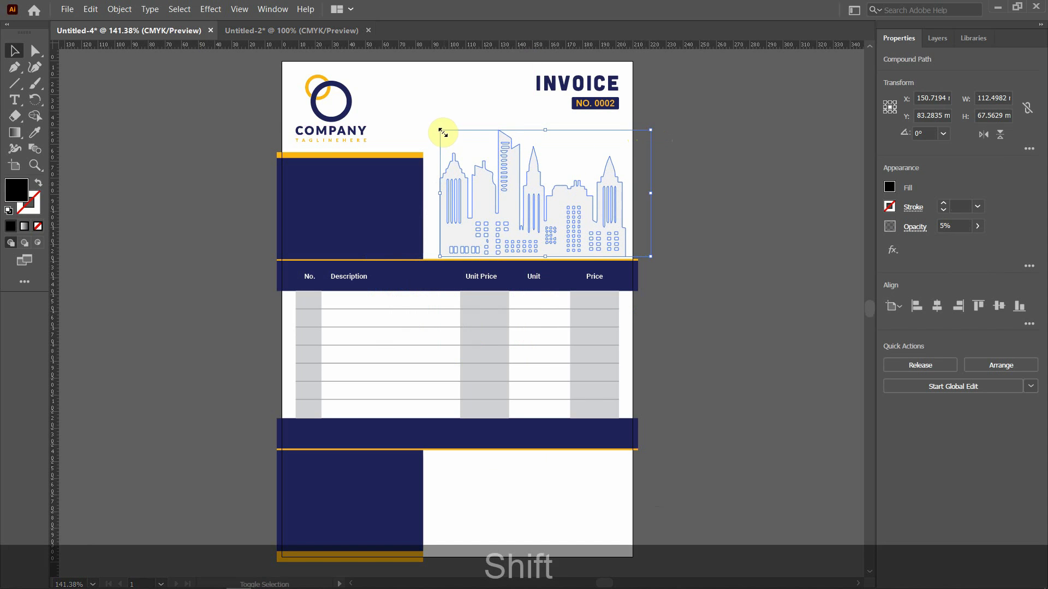
drag(440, 129, 431, 119)
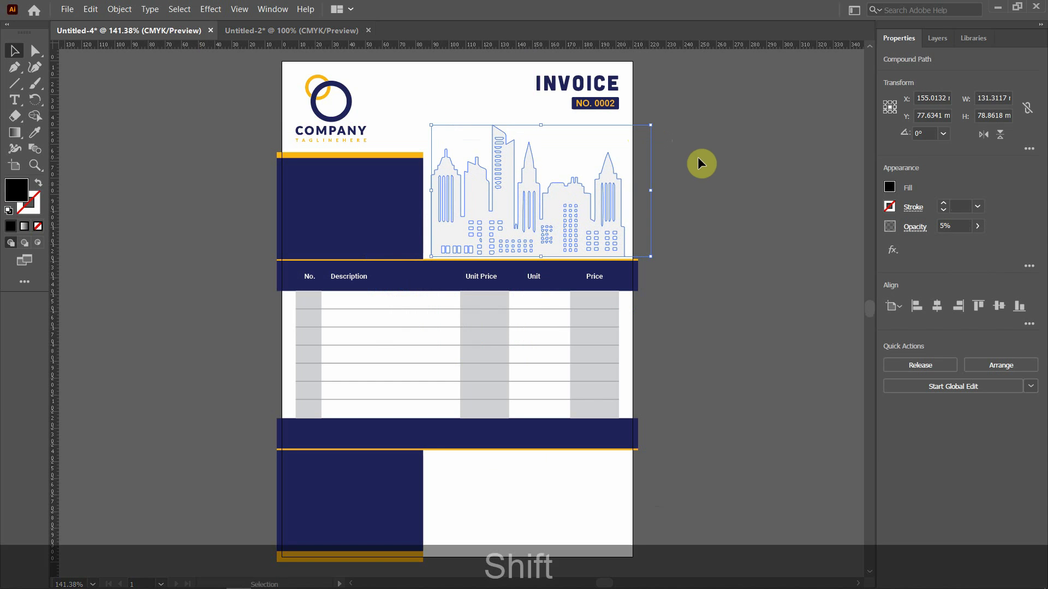
click(698, 157)
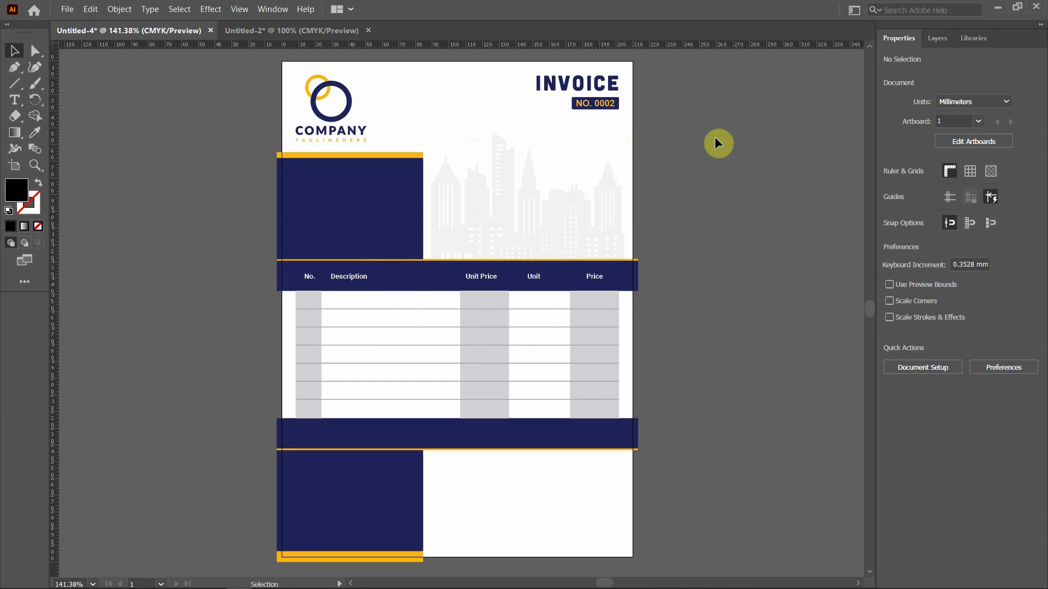
Copy the "INVOICE TO." contact text group from Untitled-2 into the invoice and place it between the logo and the INVOICE heading.
click(274, 31)
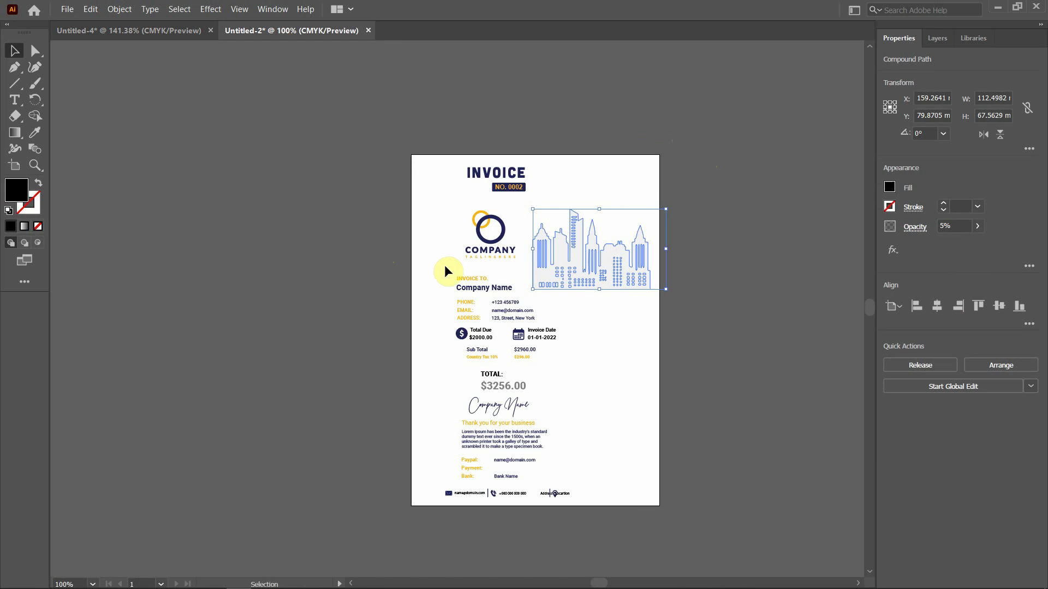
click(519, 318)
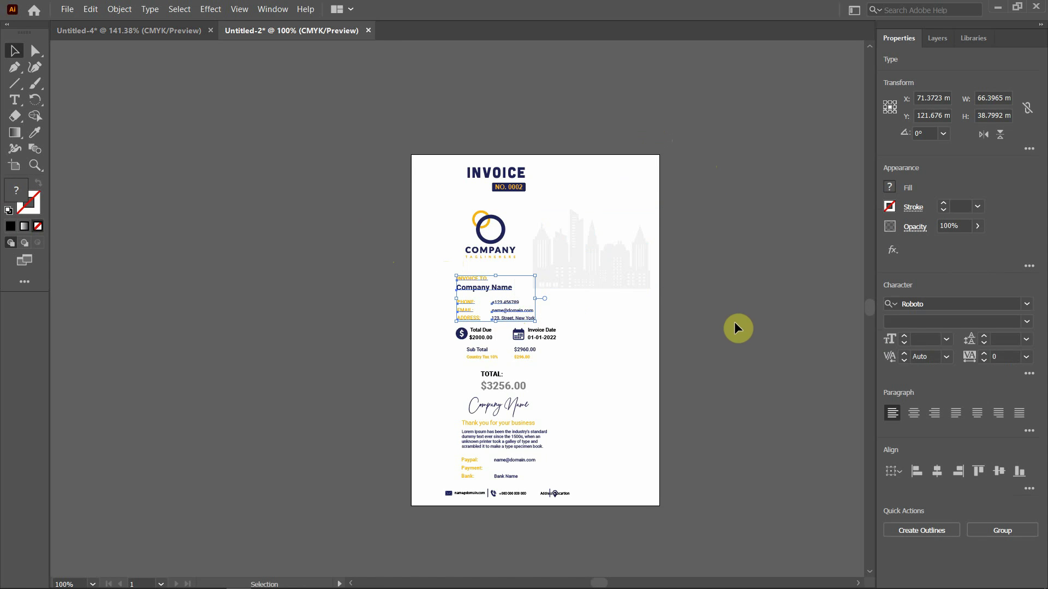
key(ctrl+c)
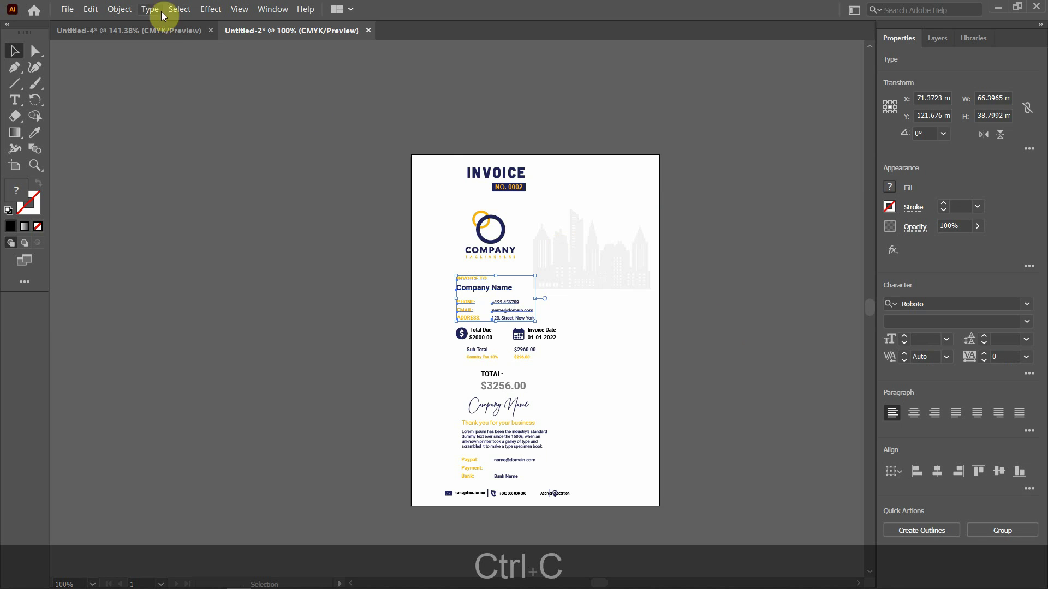
click(166, 32)
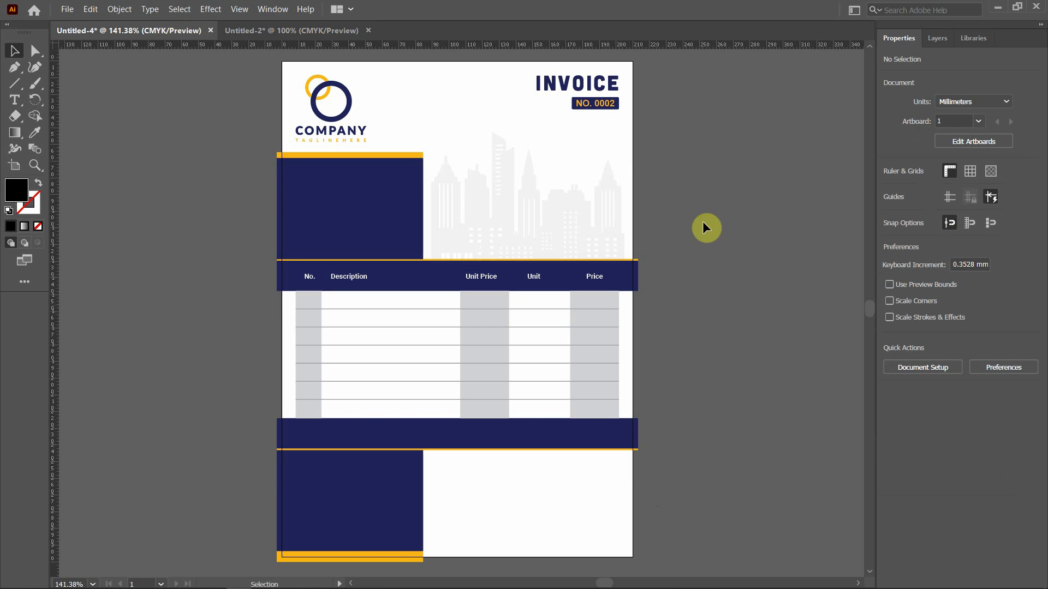
key(ctrl+v)
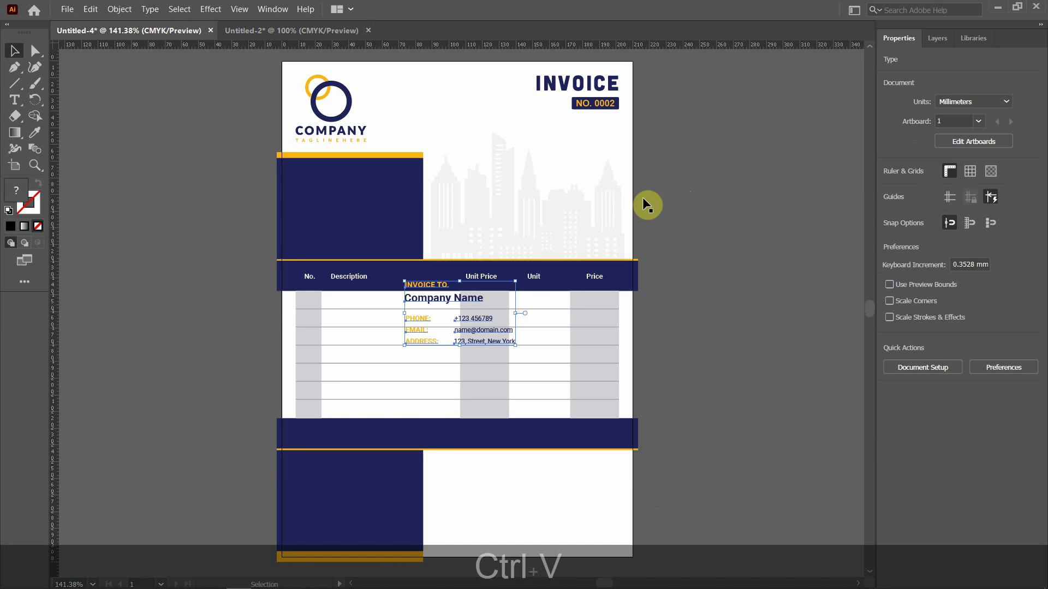
drag(450, 279, 416, 78)
click(728, 197)
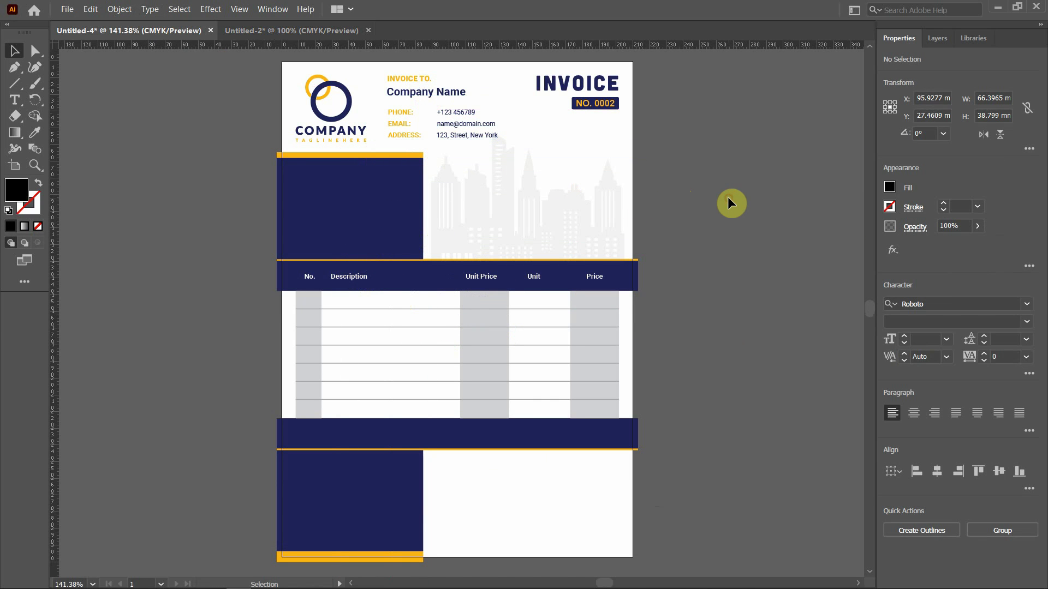
Show the guides again and fill the "Company Name" line and the phone, email and address values with white.
key(ctrl+semicolon)
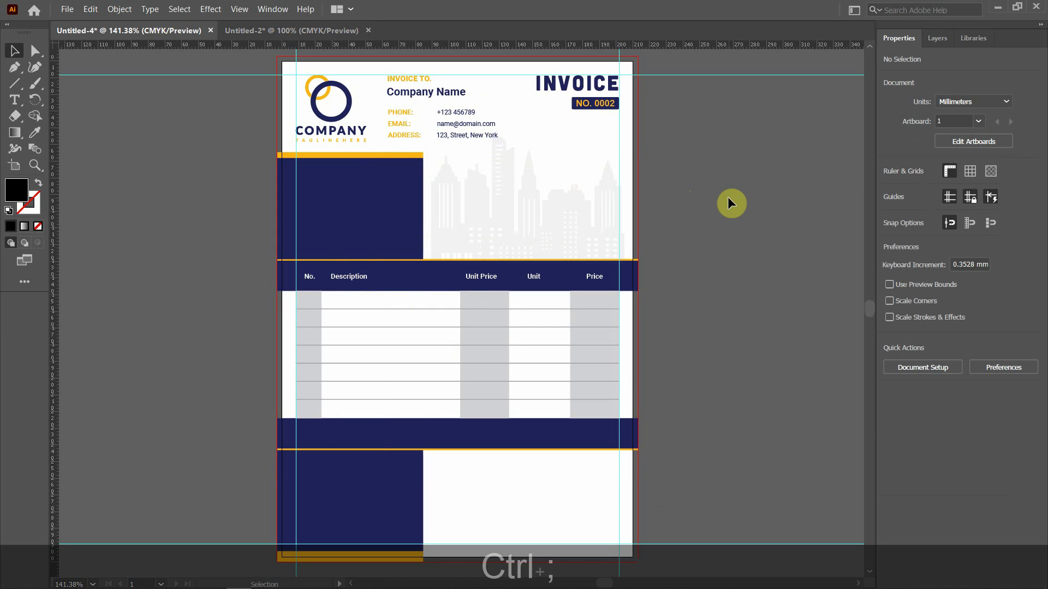
click(409, 81)
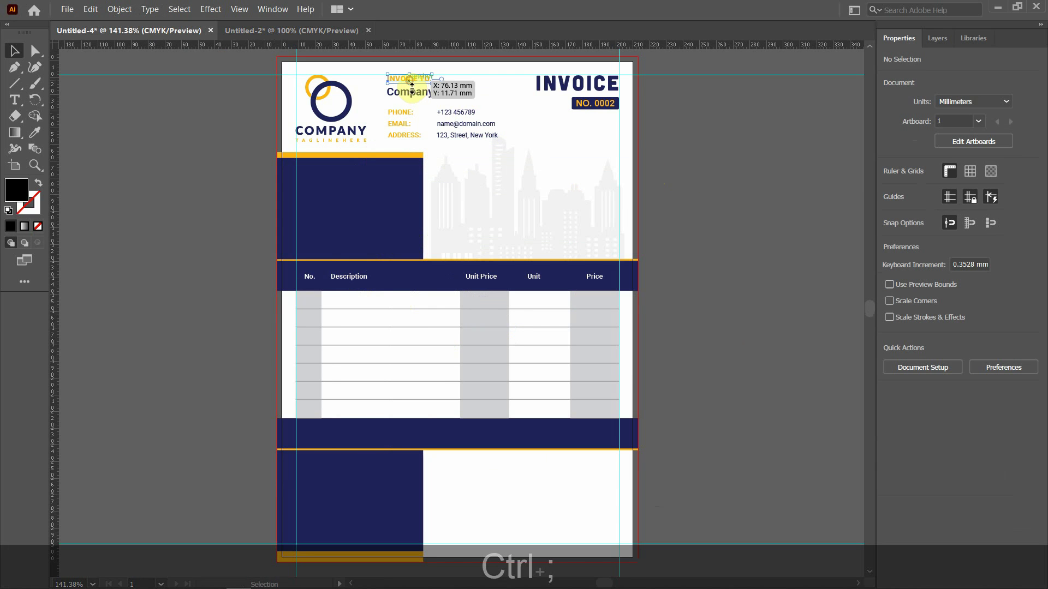
shift+click(411, 93)
click(491, 96)
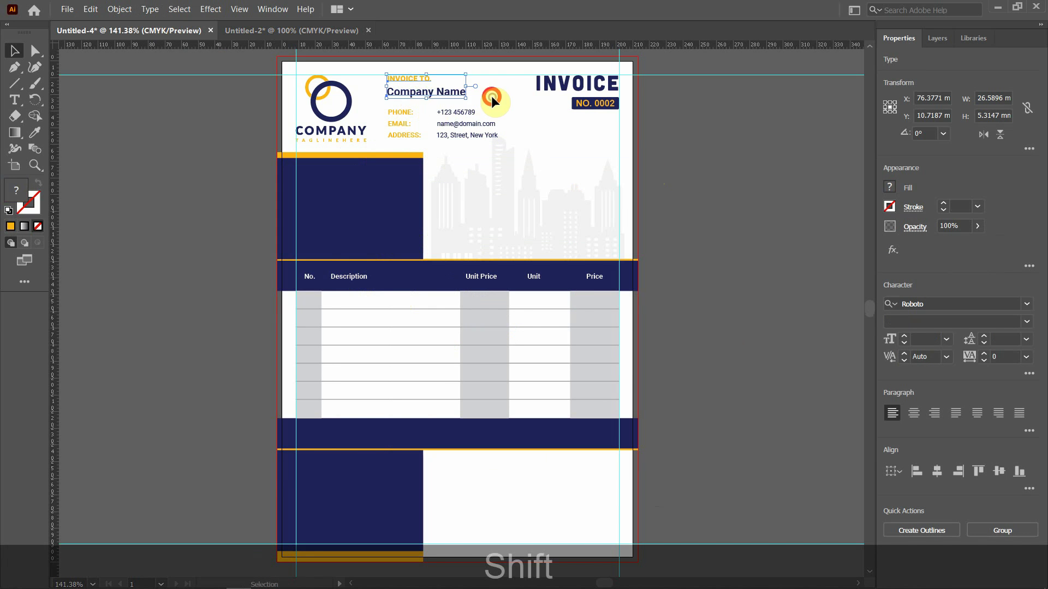
click(455, 89)
shift+click(457, 112)
shift+click(453, 123)
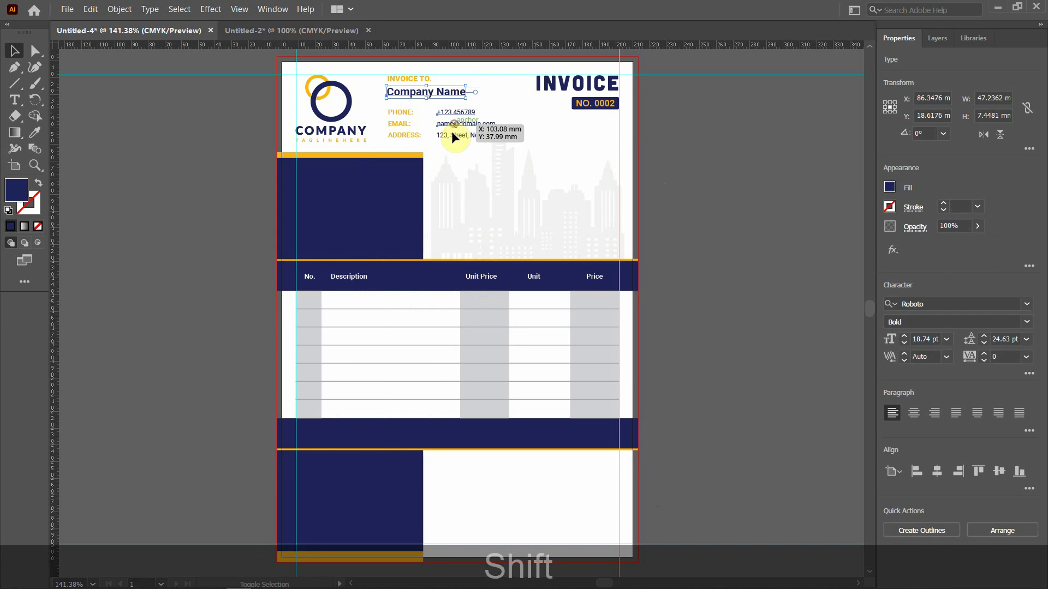
shift+click(450, 136)
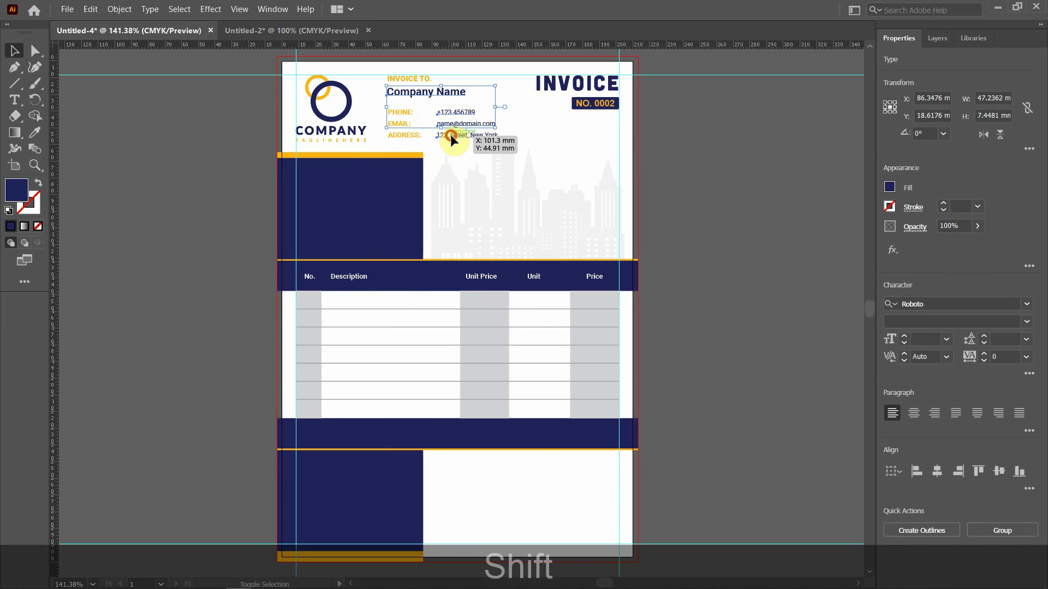
click(889, 188)
click(759, 235)
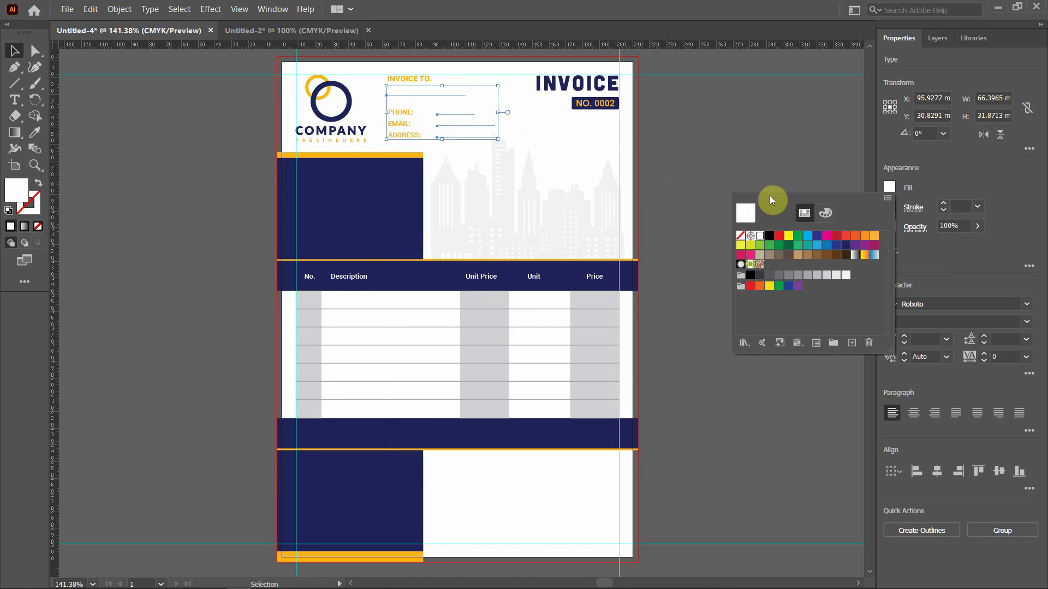
click(777, 165)
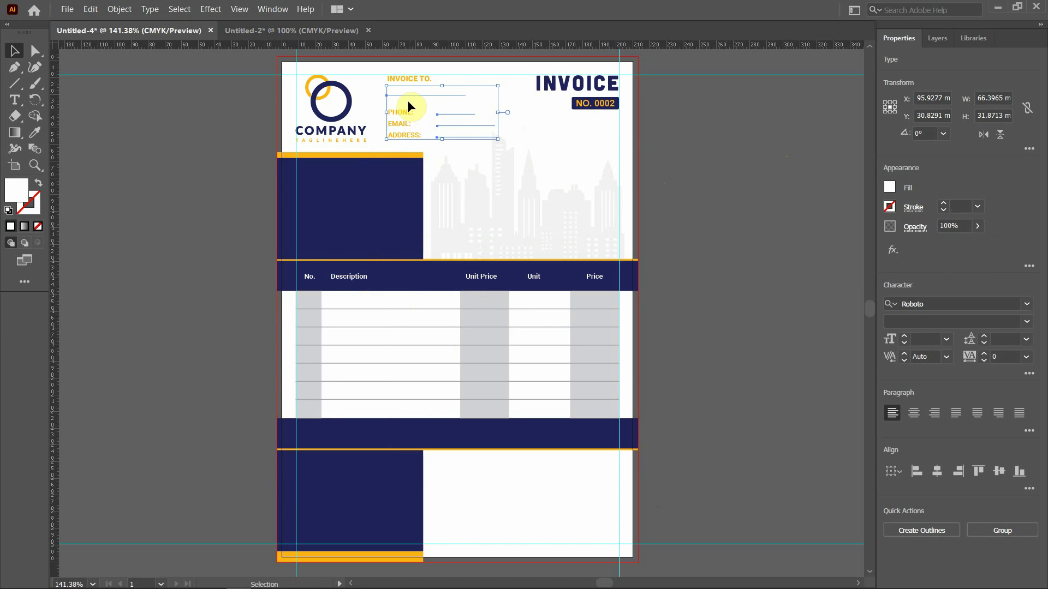
Move the whole "INVOICE TO." contact text group into the upper navy block, with its left edge on the left margin guide.
shift+click(403, 79)
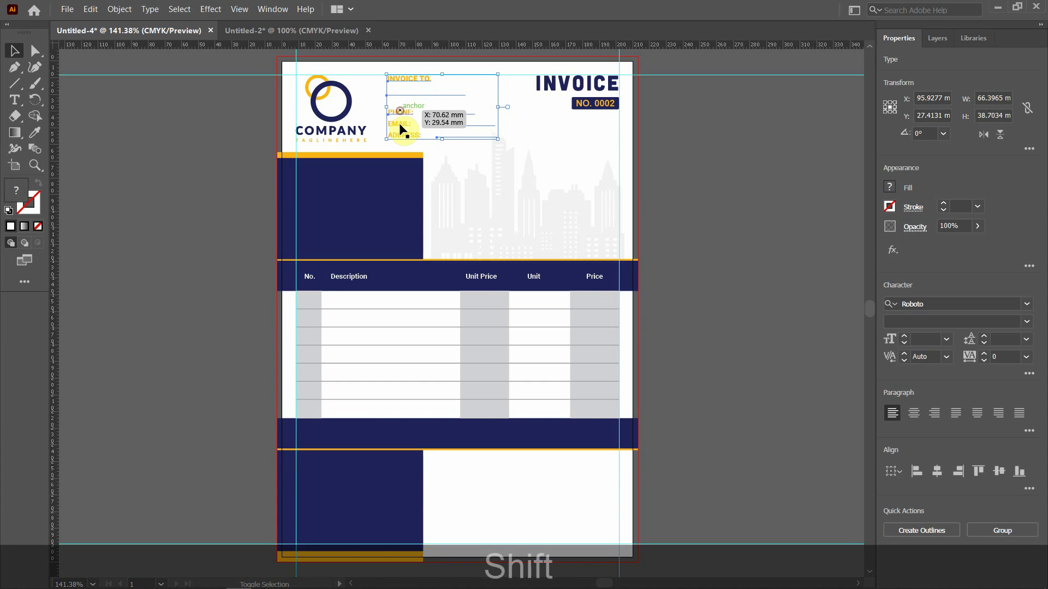
shift+click(400, 124)
shift+click(402, 134)
drag(414, 87, 324, 184)
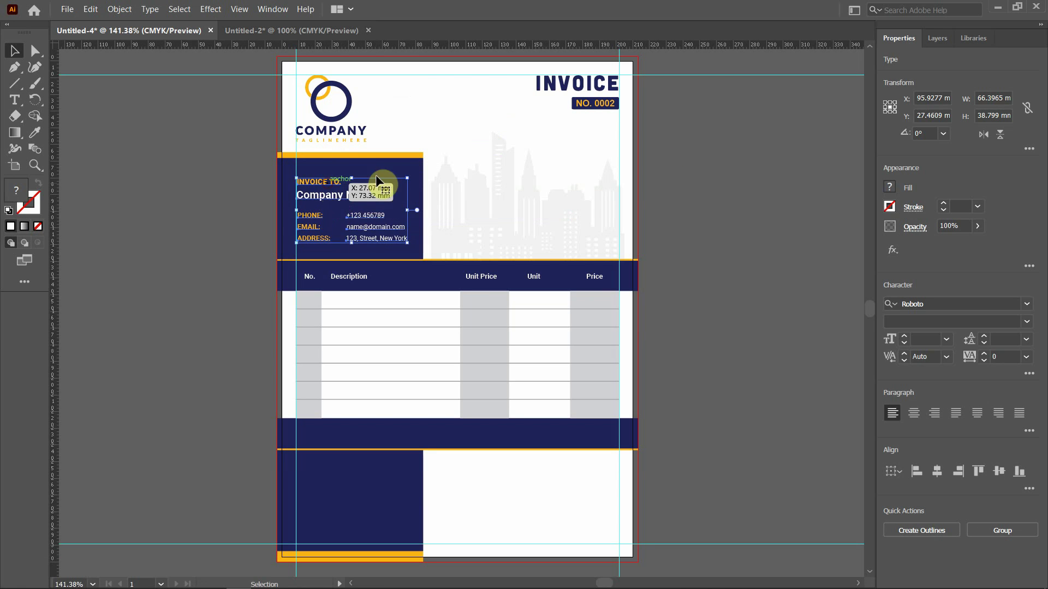
click(706, 153)
Copy the Total Due, Invoice Date, Sub Total and Country Tax items from Untitled-2 into the invoice, placing them over the skyline's lower part.
click(256, 31)
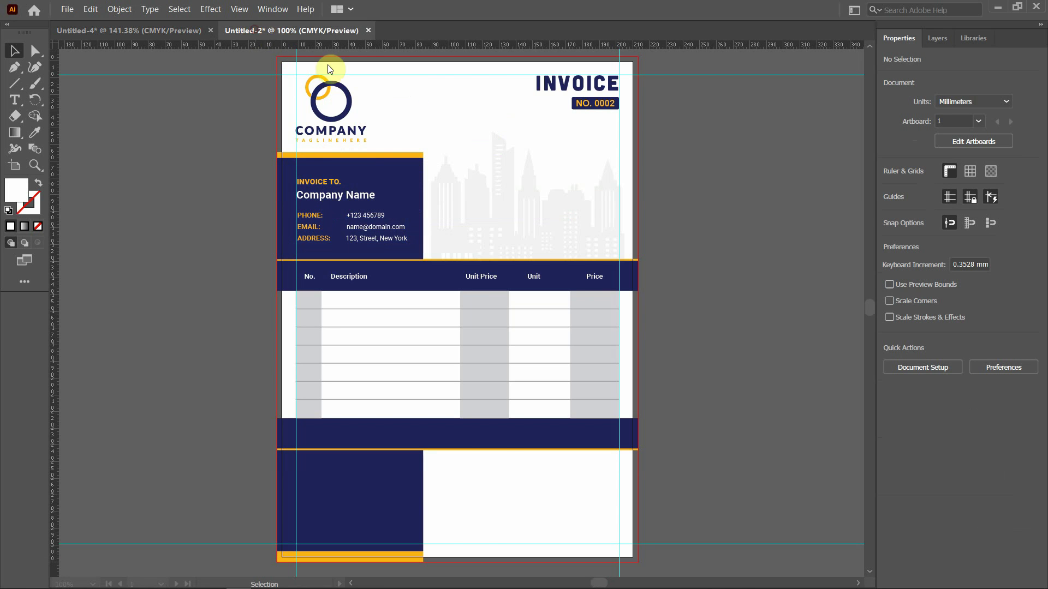
click(588, 360)
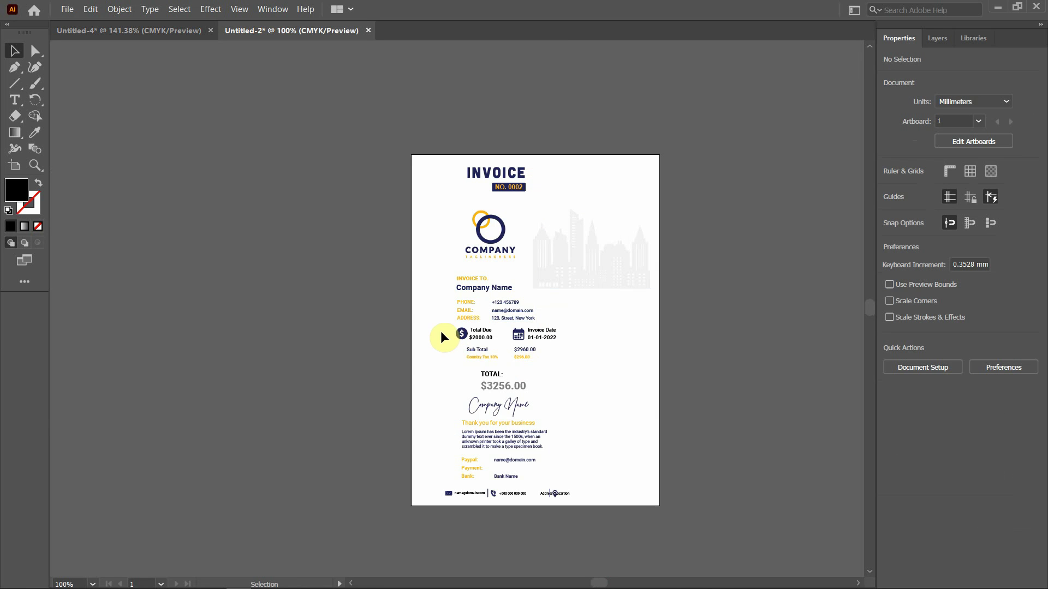
drag(441, 331, 558, 363)
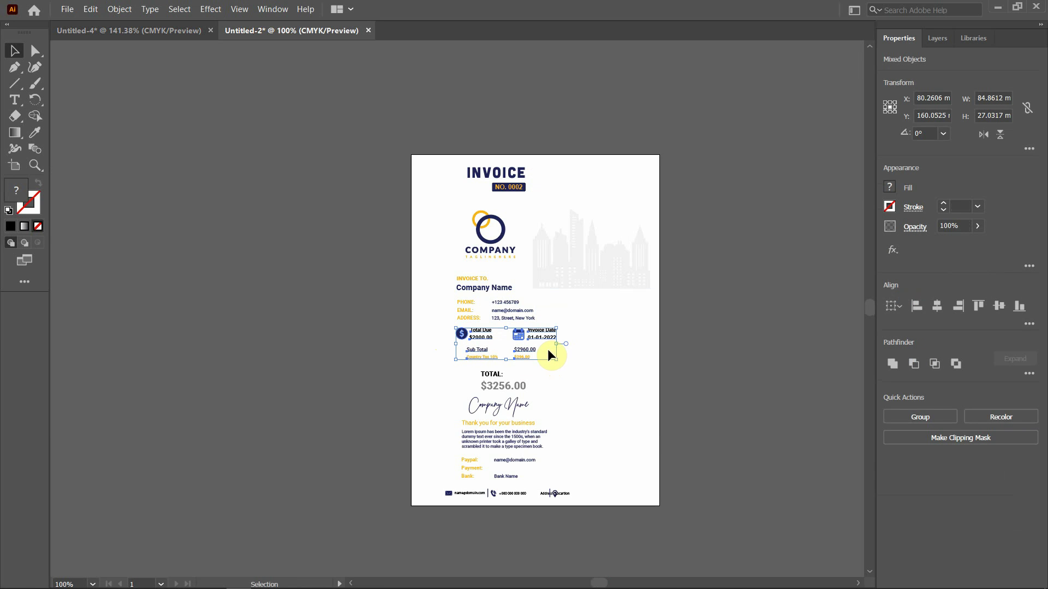
key(ctrl)
key(ctrl+c)
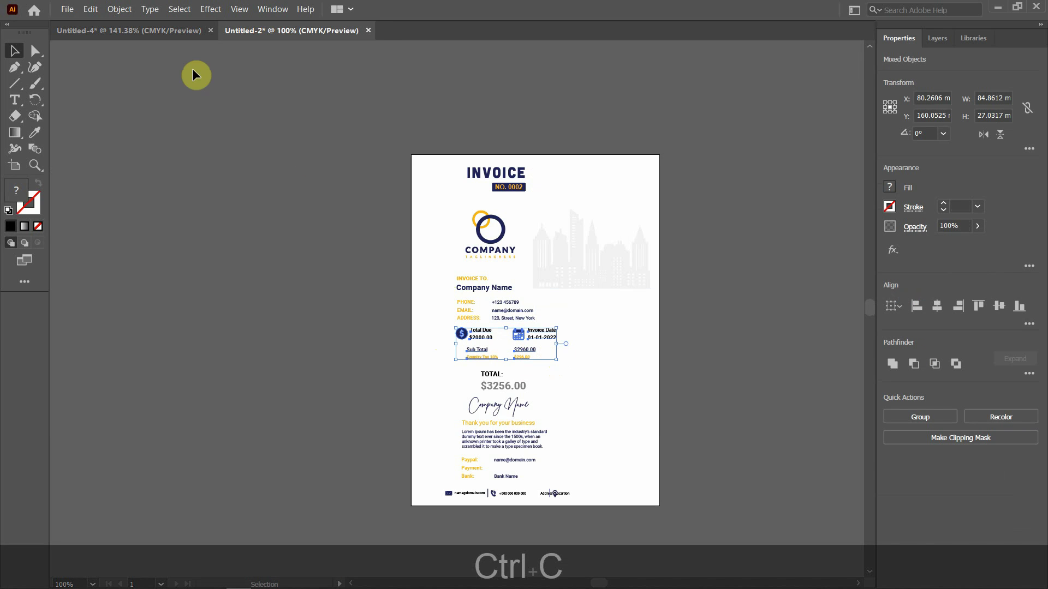
click(171, 31)
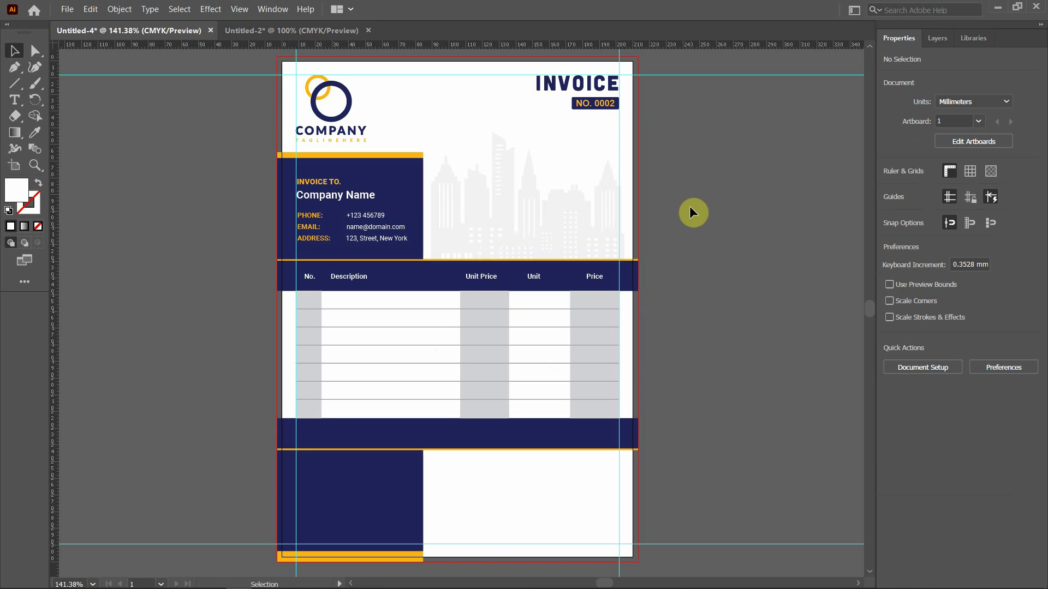
key(ctrl+v)
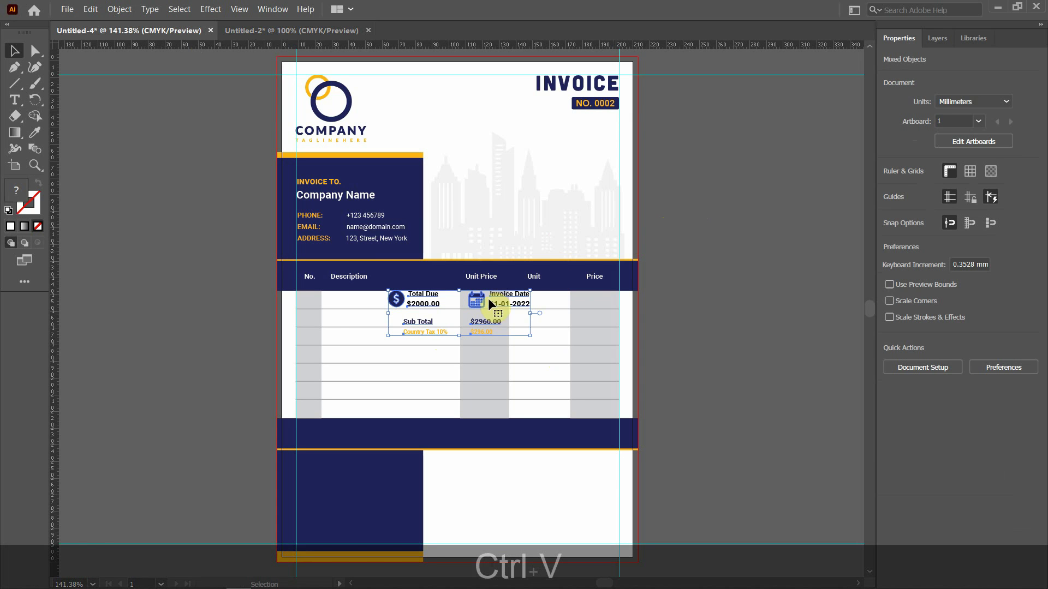
drag(494, 299, 661, 210)
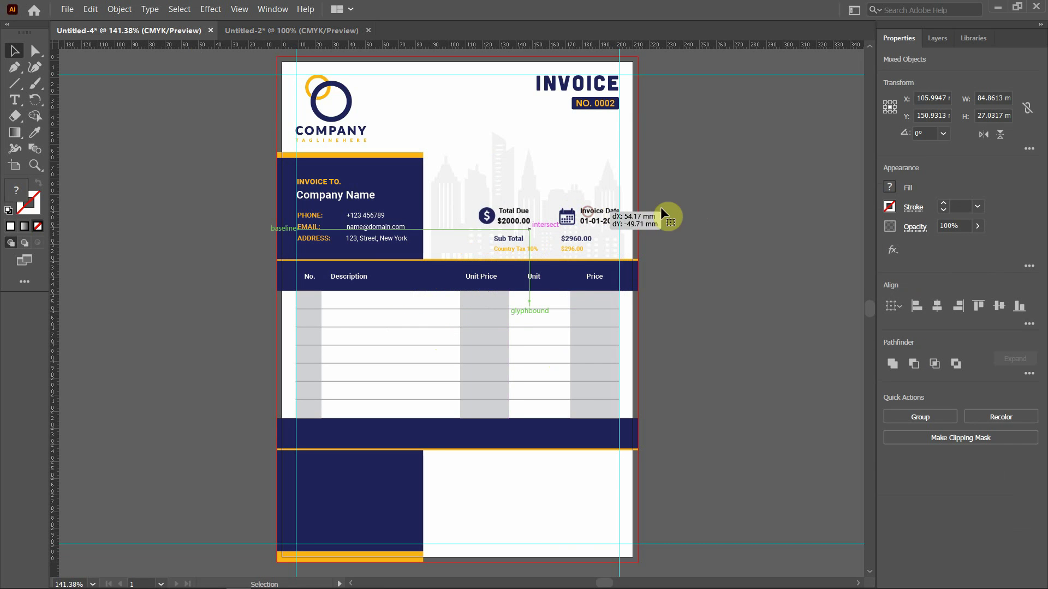
drag(724, 211, 724, 212)
click(723, 214)
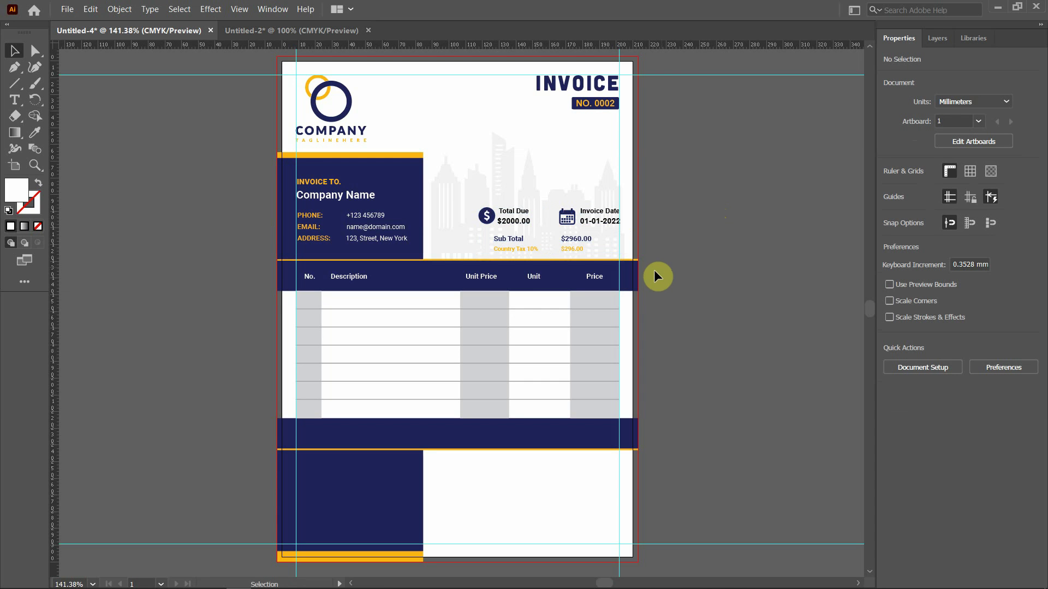
Move the Sub Total and Country Tax 10% rows with their amounts into the navy band below the table, near the right margin guide.
scroll(654, 269, down, 1)
scroll(528, 243, up, 1)
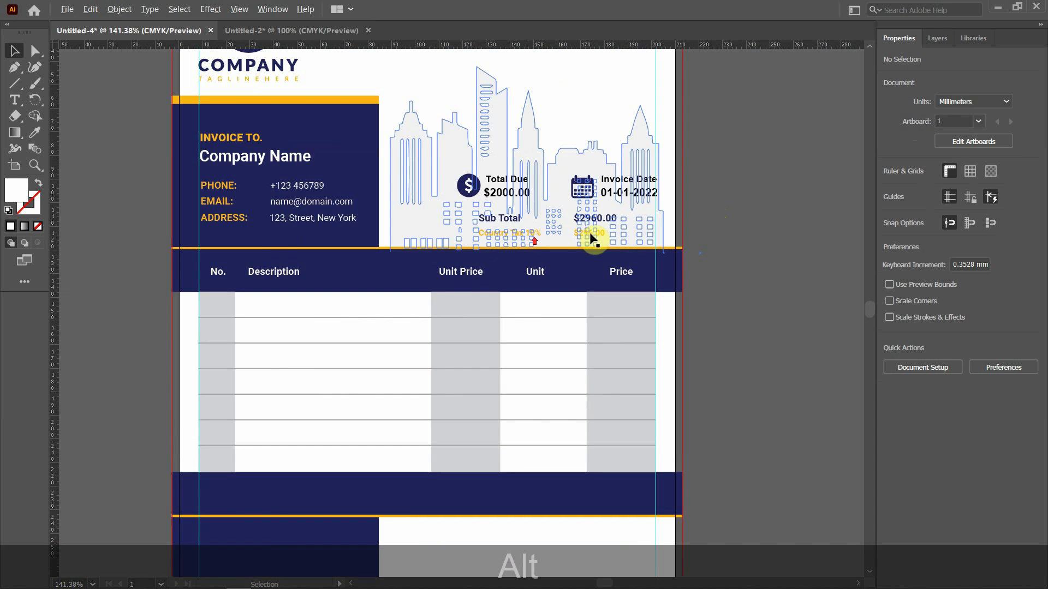
click(511, 218)
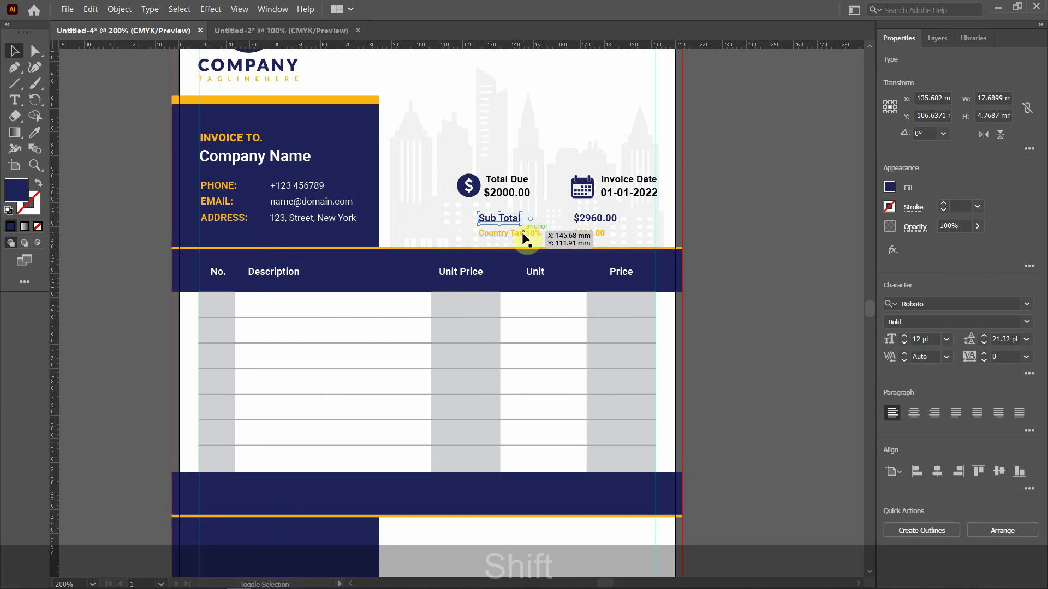
shift+click(523, 234)
shift+click(595, 221)
shift+click(597, 238)
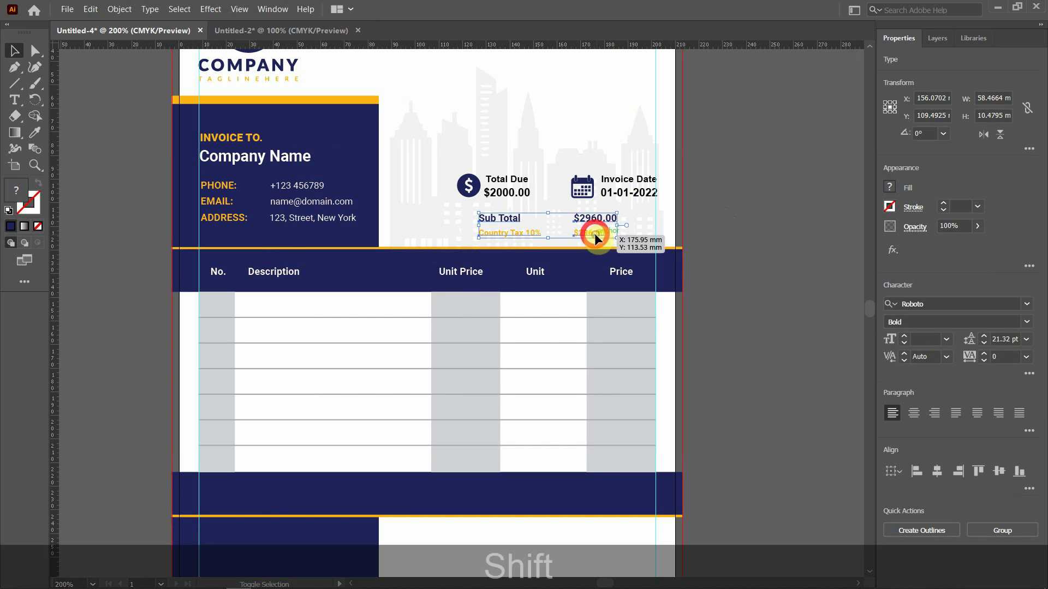
drag(596, 236, 618, 488)
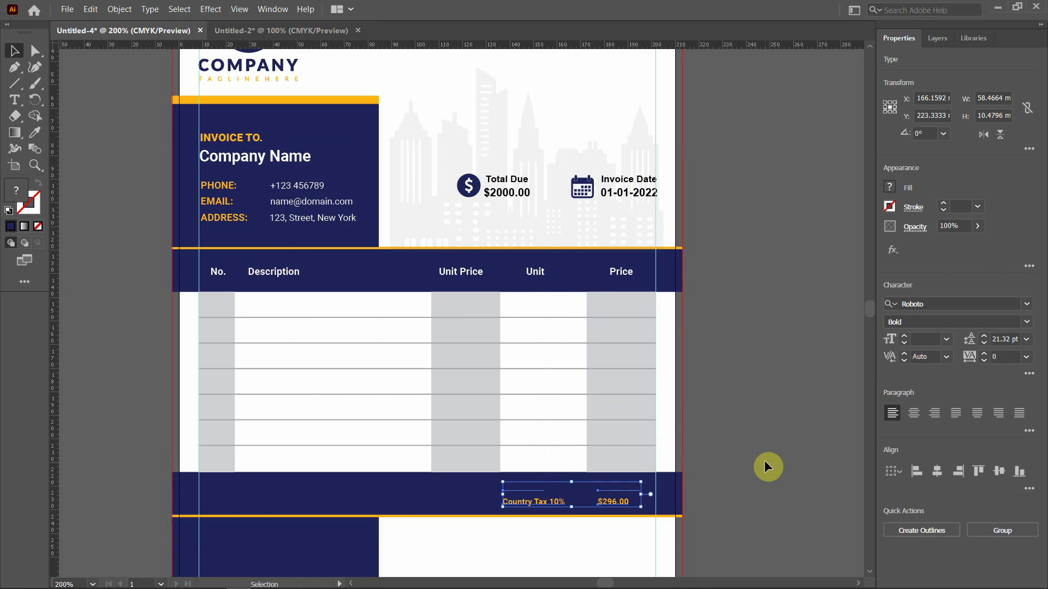
key(shift+Right)
key(Right)
key(Right)
key(Right)
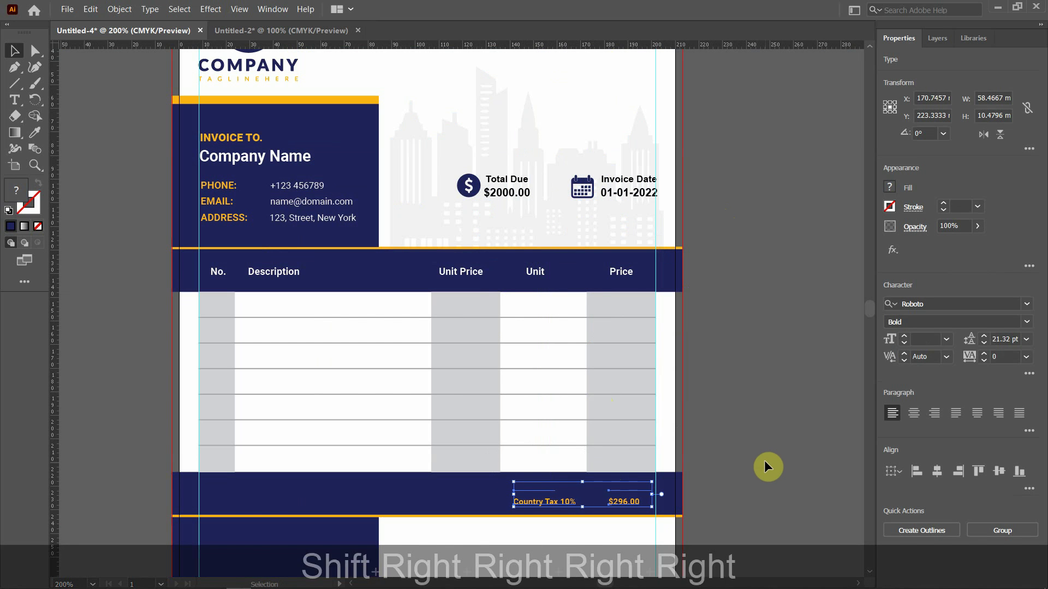
key(Right)
click(768, 460)
Fill the Sub Total label and its amount with white.
click(529, 489)
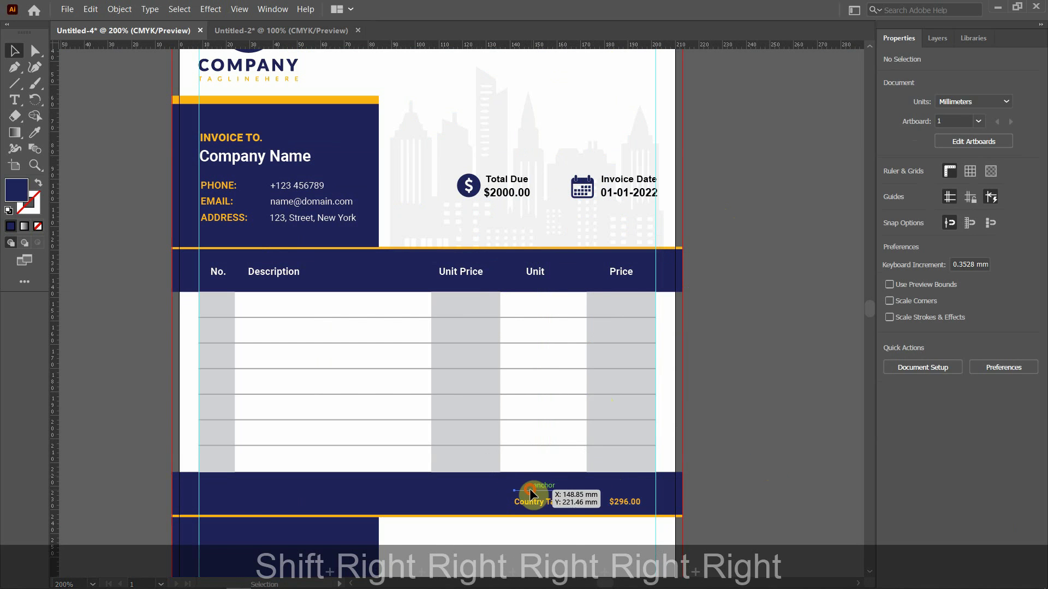
shift+click(631, 485)
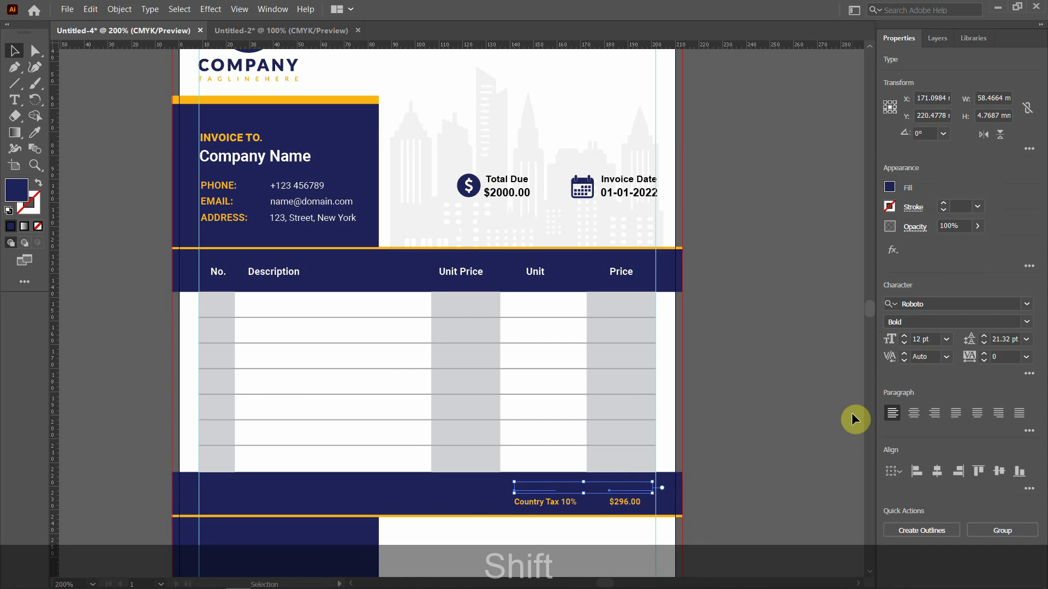
click(889, 187)
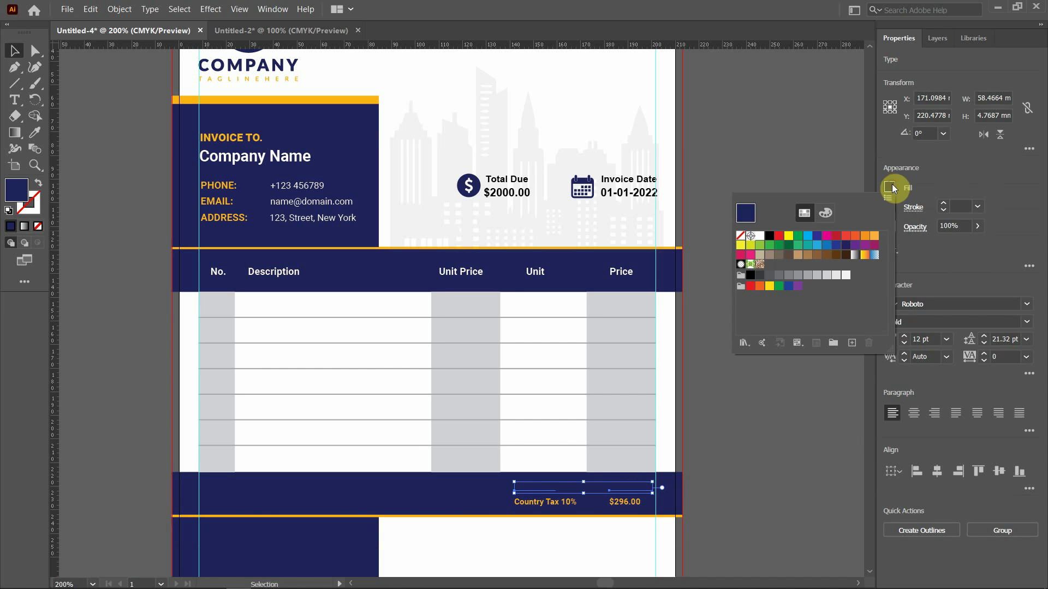
click(760, 240)
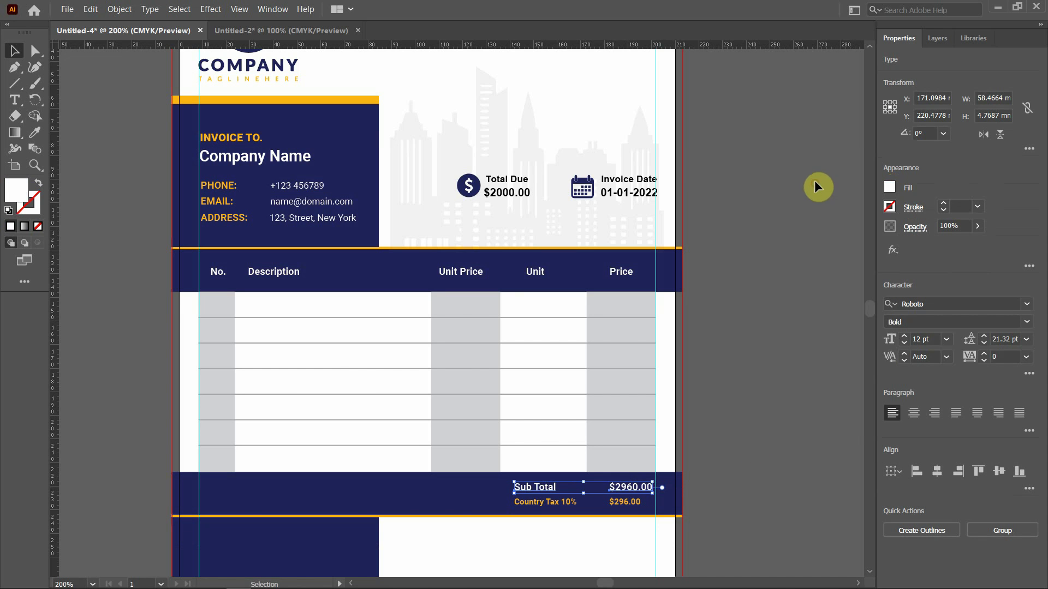
click(801, 197)
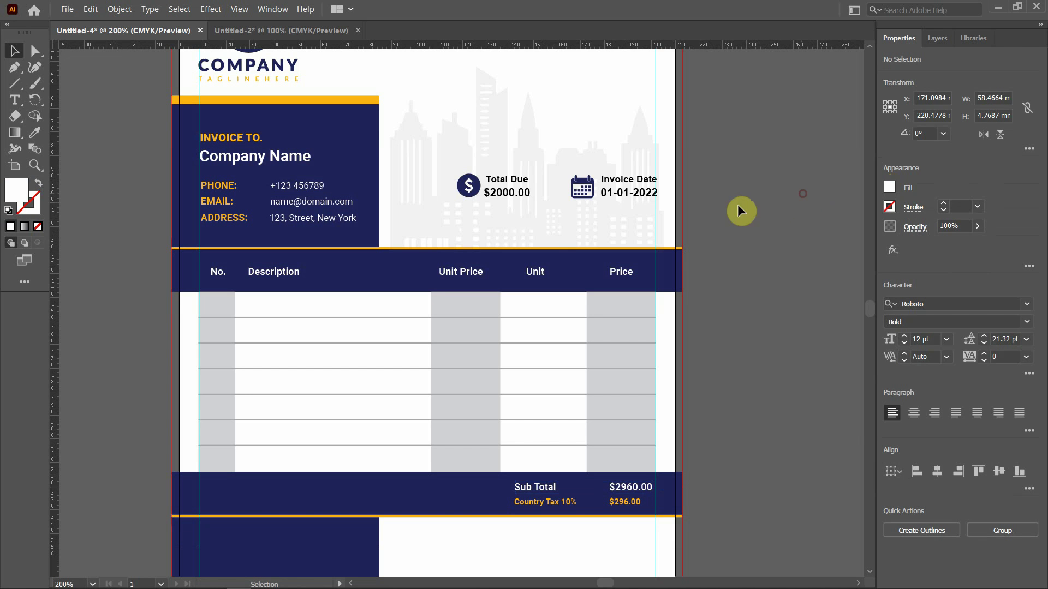
Move the Total Due and Invoice Date items with their icons down above the table header, with the date ending at the right margin guide.
click(476, 187)
shift+click(512, 190)
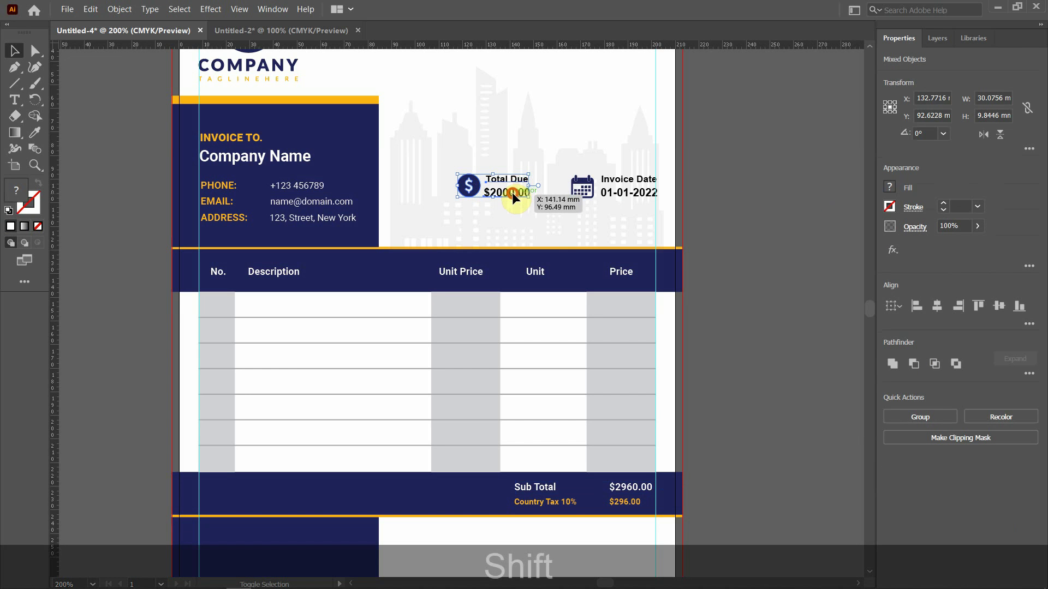
shift+click(582, 187)
shift+click(612, 190)
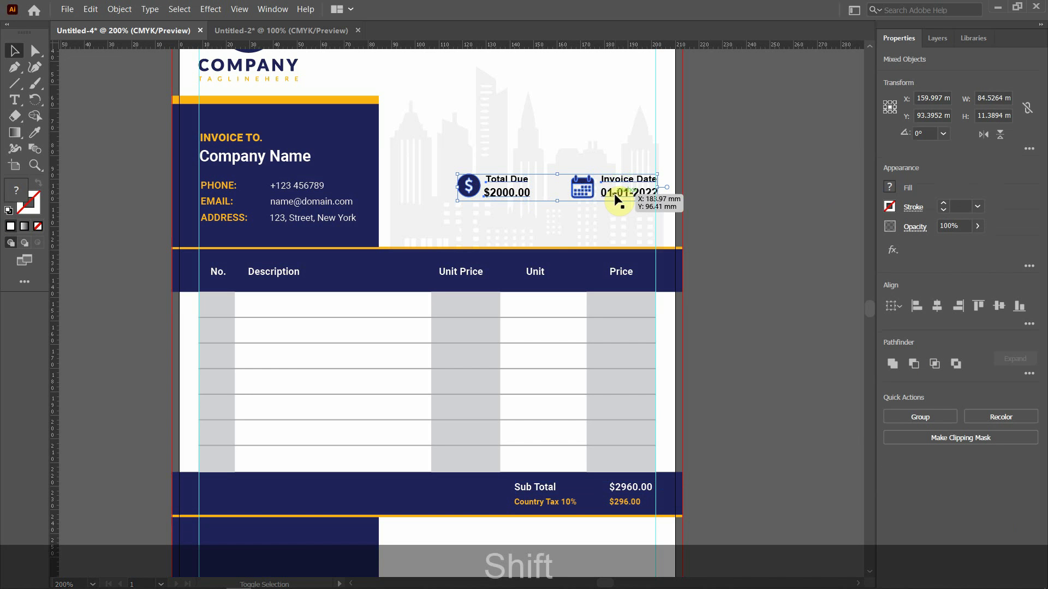
drag(618, 188, 612, 215)
click(762, 191)
scroll(775, 225, up, 2)
scroll(774, 225, up, 3)
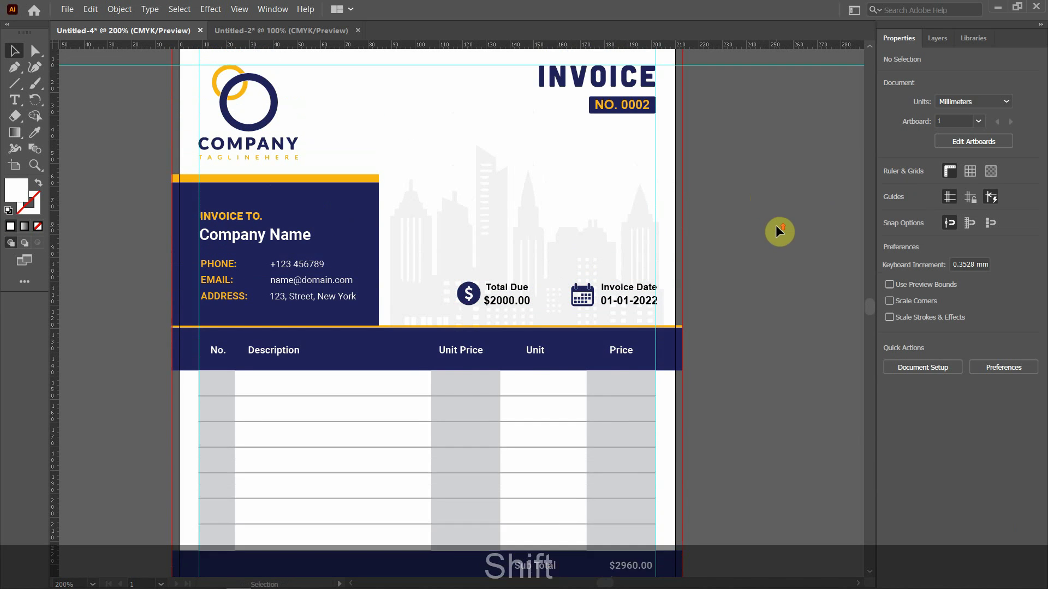
scroll(774, 225, down, 2)
key(Left)
key(Left)
key(Left)
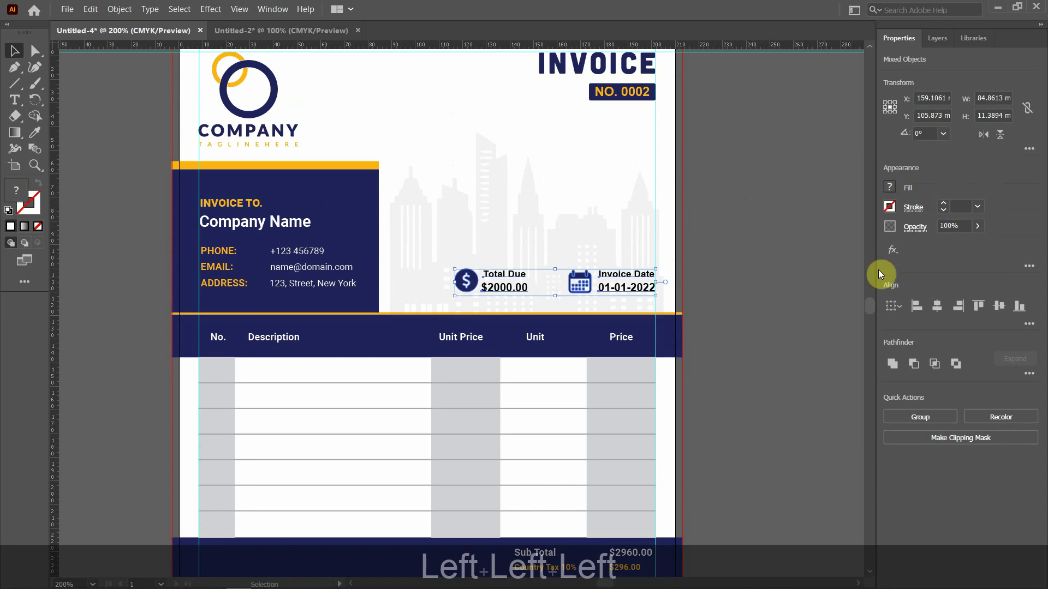
click(739, 279)
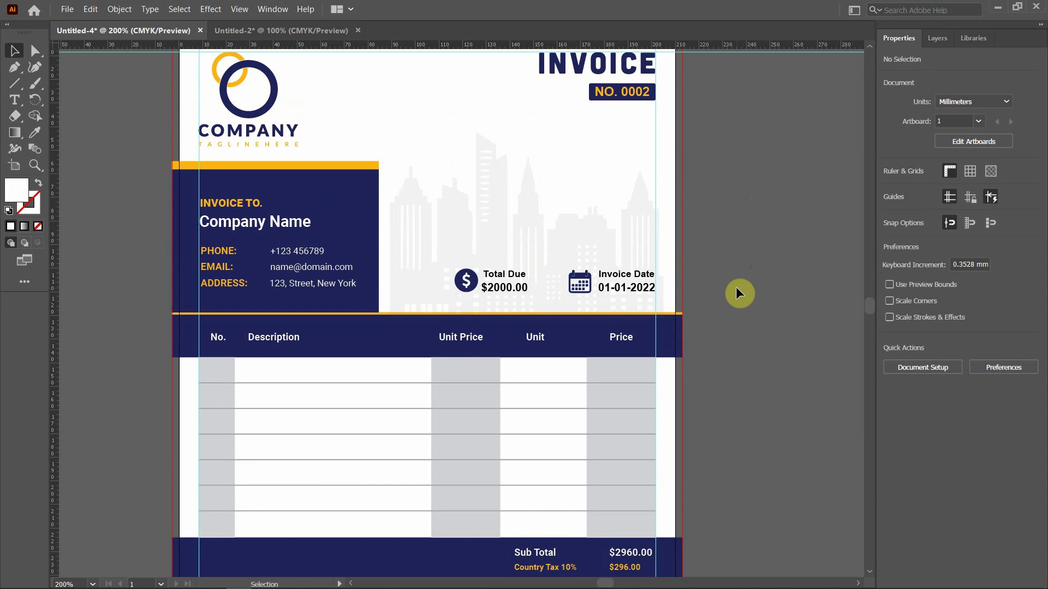
Copy the TOTAL amount and script signature from Untitled-2 into the white area beside the lower navy block, aligned to the right margin guide.
scroll(739, 285, down, 4)
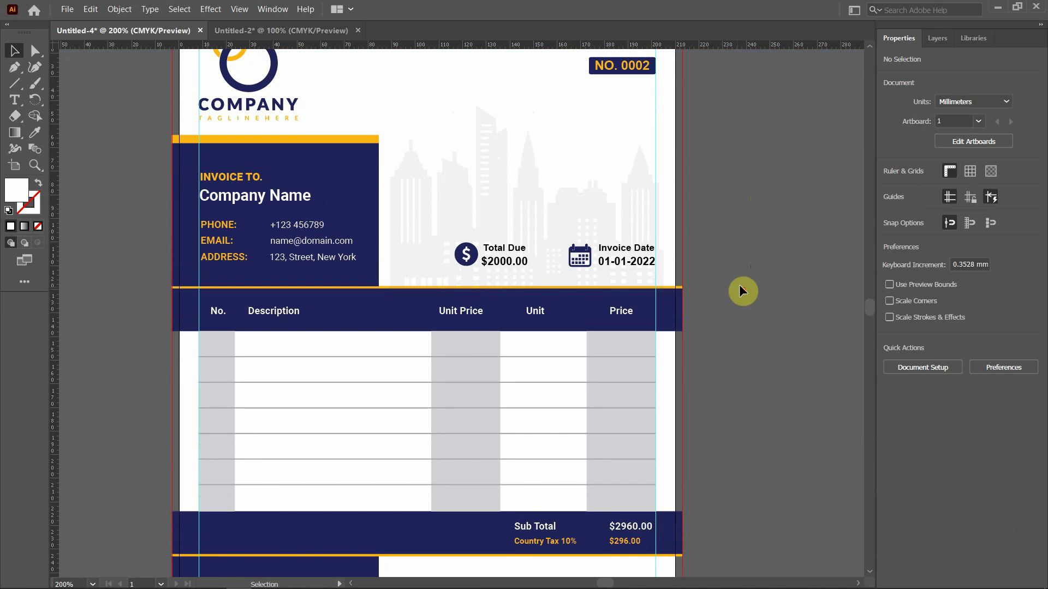
scroll(739, 285, up, 4)
key(ctrl+alt+0)
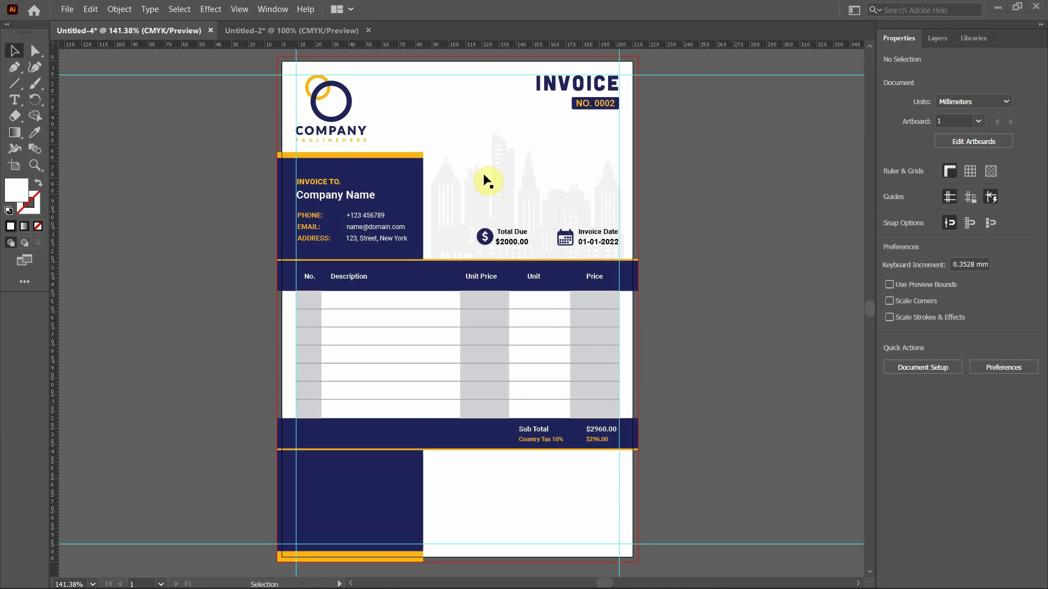
click(285, 32)
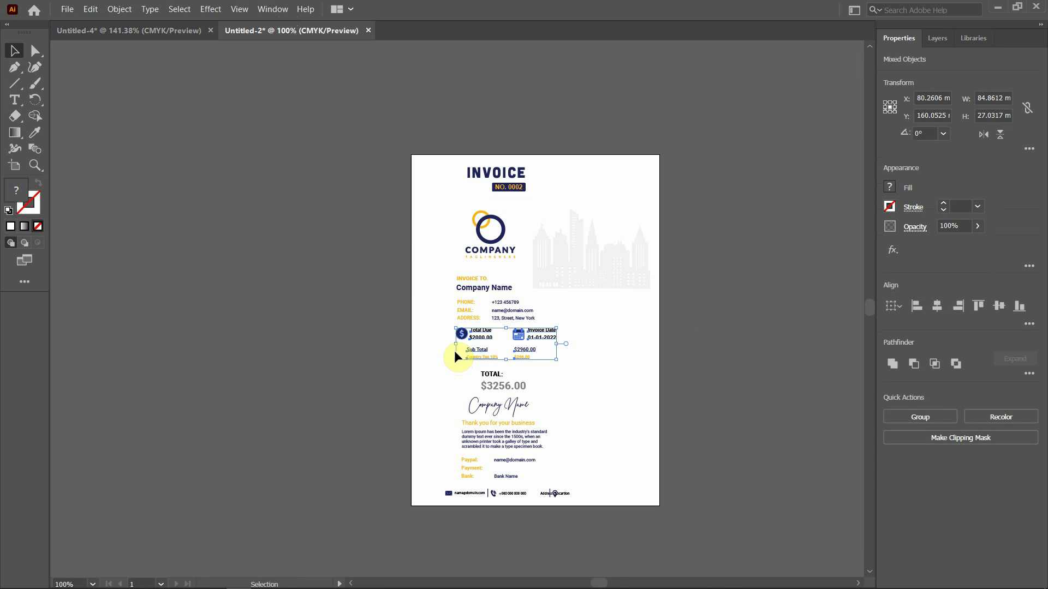
drag(437, 371, 536, 407)
key(ctrl+c)
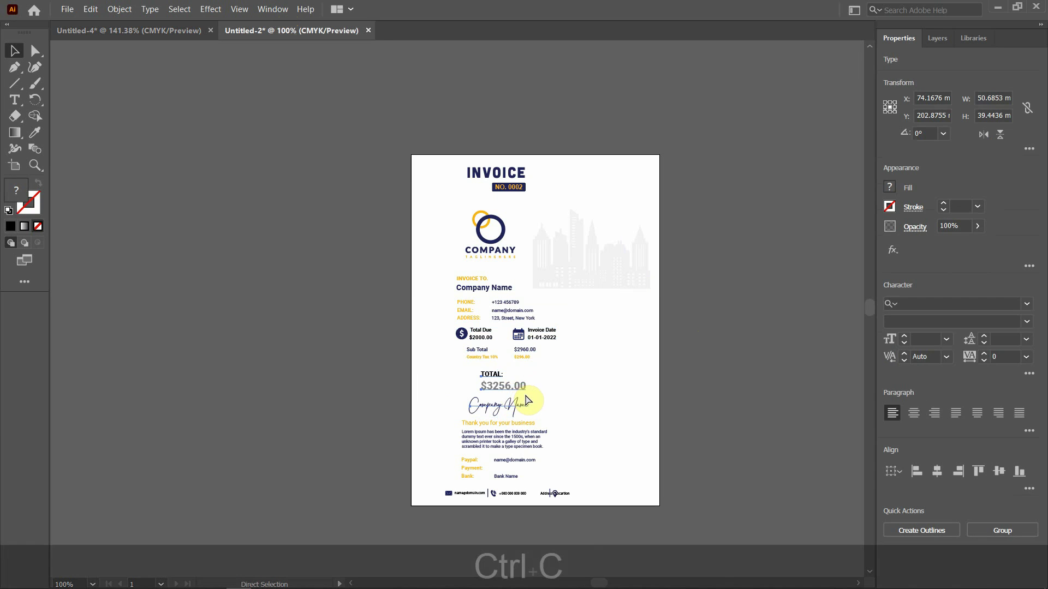
click(172, 31)
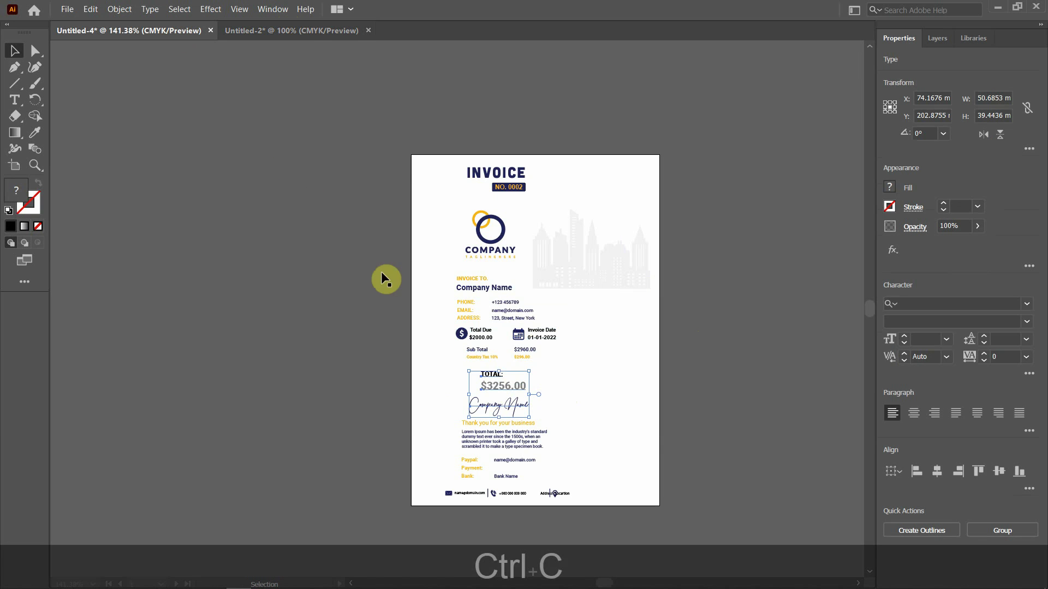
click(526, 503)
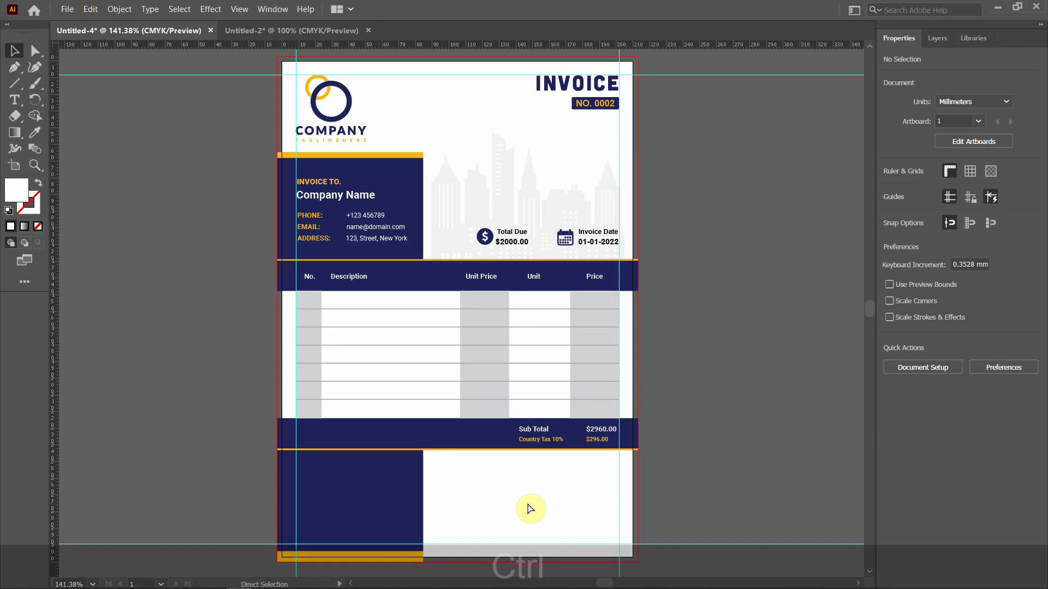
key(ctrl+v)
drag(457, 305, 577, 484)
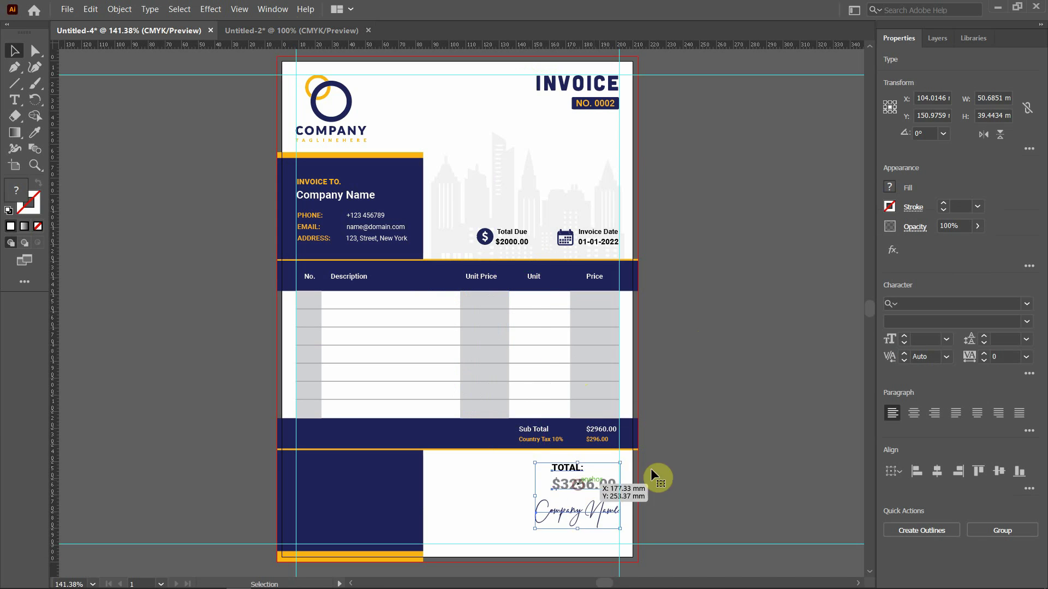
click(772, 430)
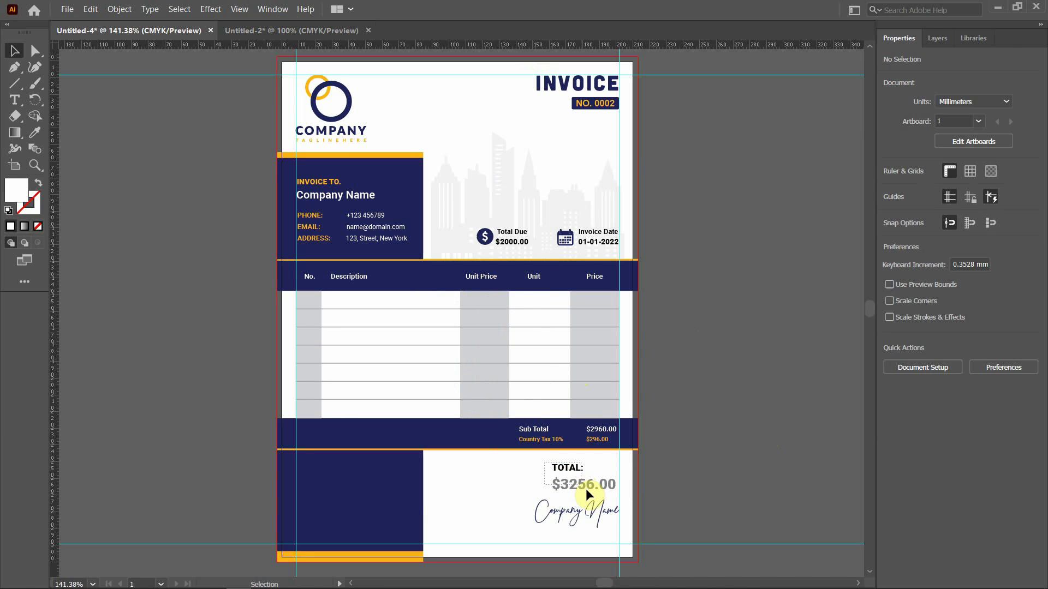
drag(585, 489, 580, 485)
click(706, 466)
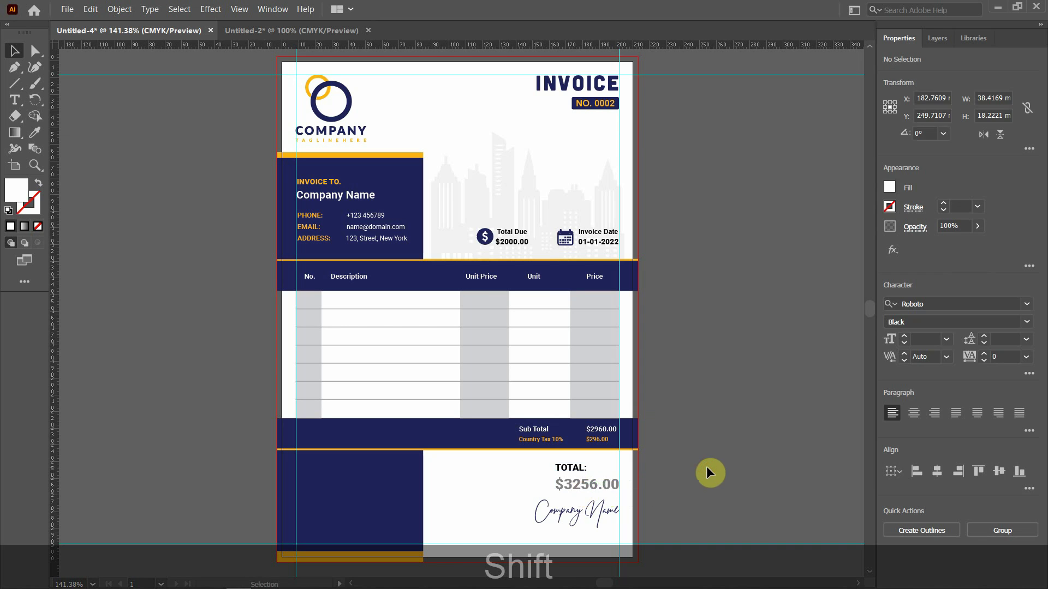
In Untitled-2, fill the Lorem Ipsum paragraph and the values beside Paypal and Bank with white.
click(280, 34)
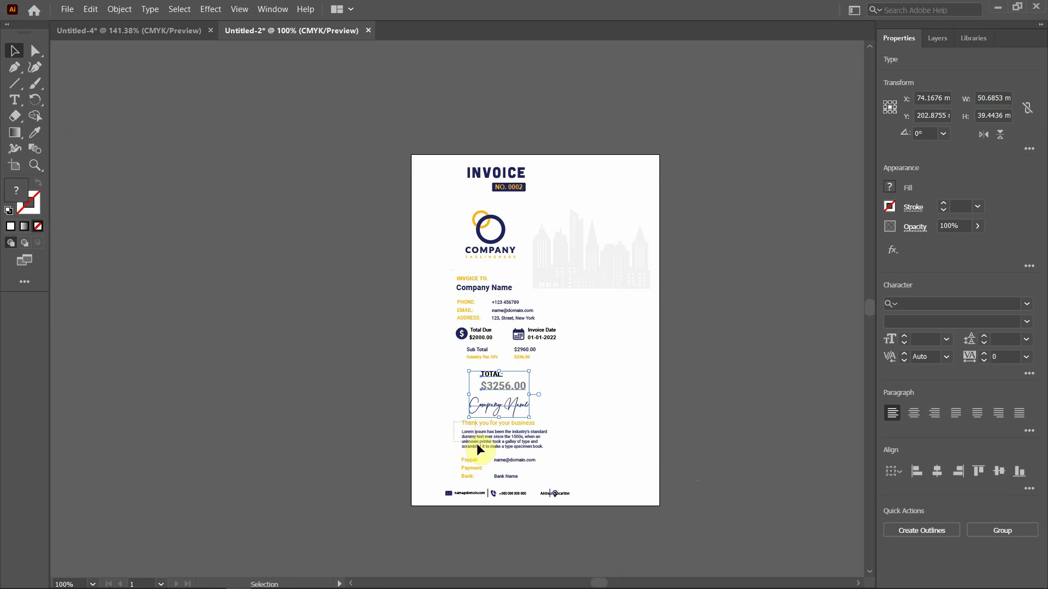
click(518, 478)
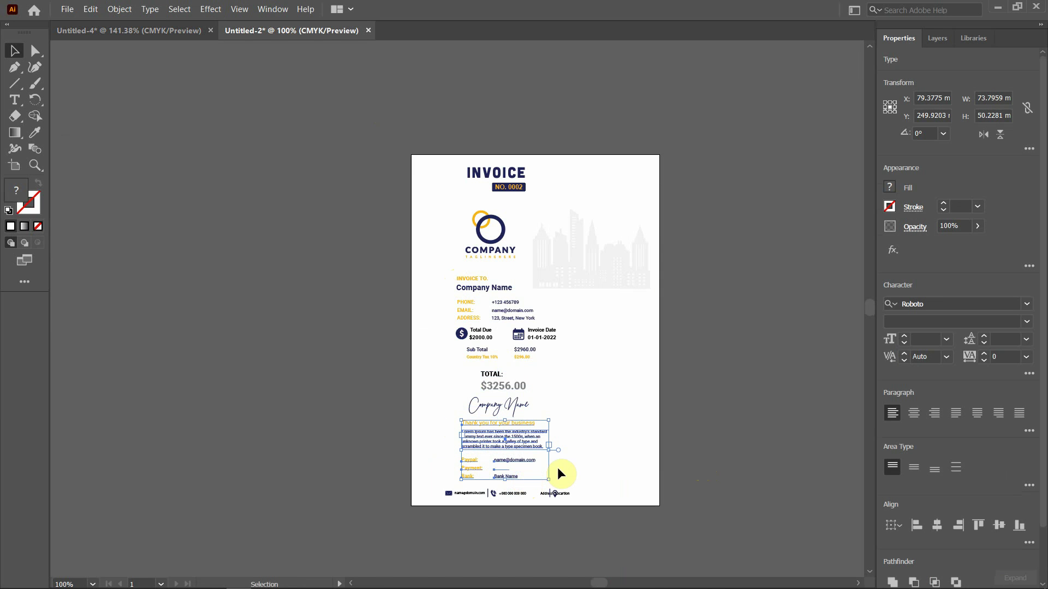
click(580, 462)
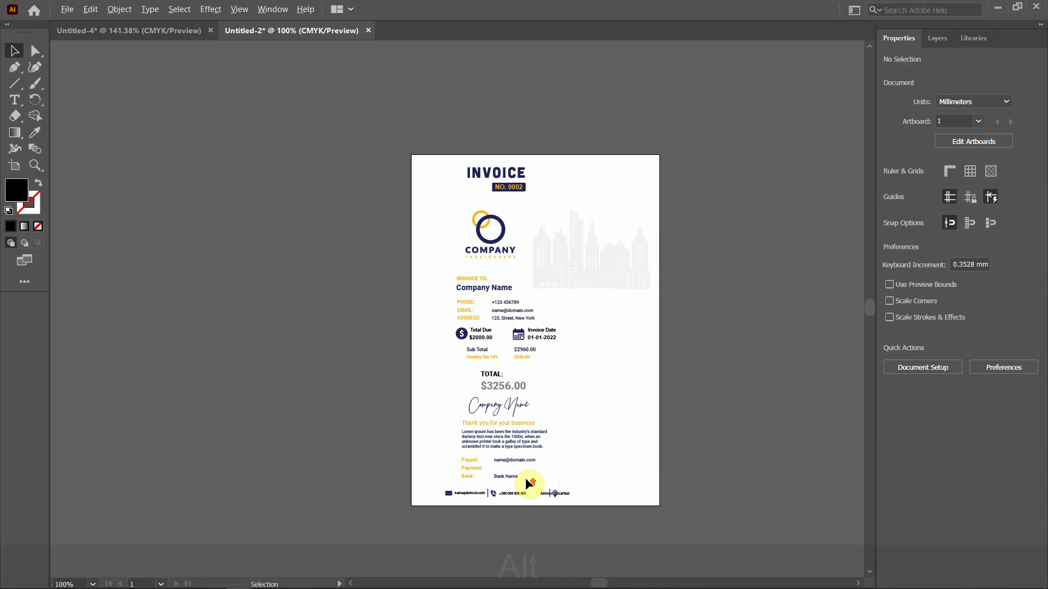
alt+scroll(525, 477, up, 4)
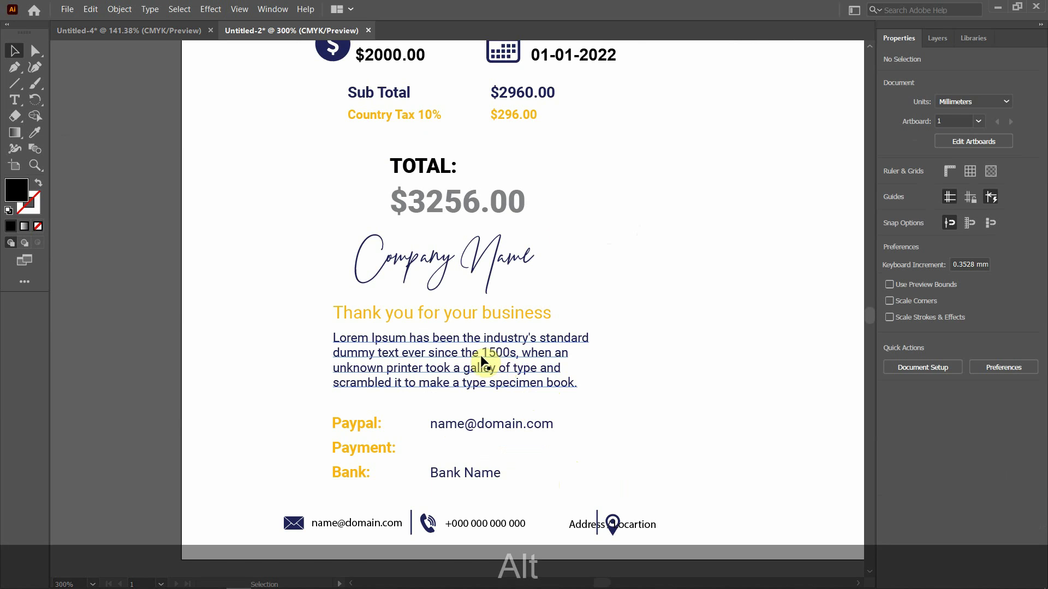
click(481, 360)
shift+click(503, 425)
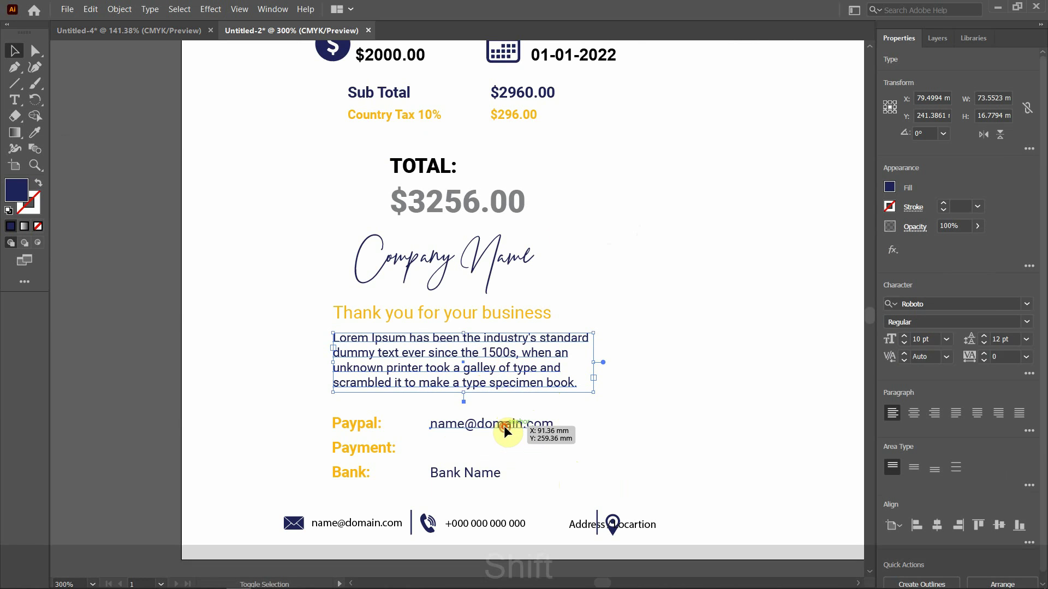
shift+click(485, 478)
click(890, 186)
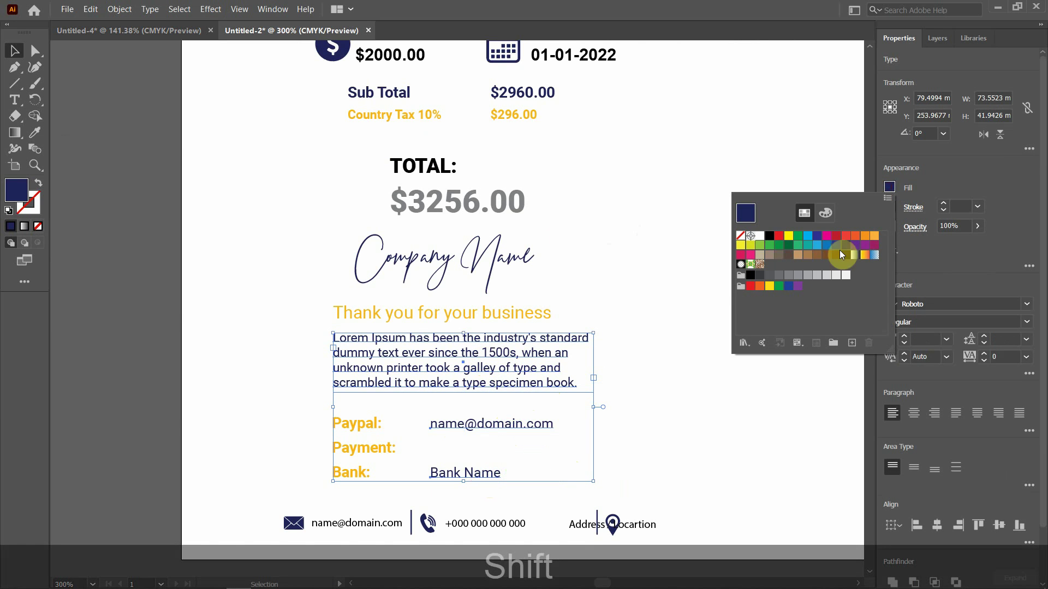
click(760, 236)
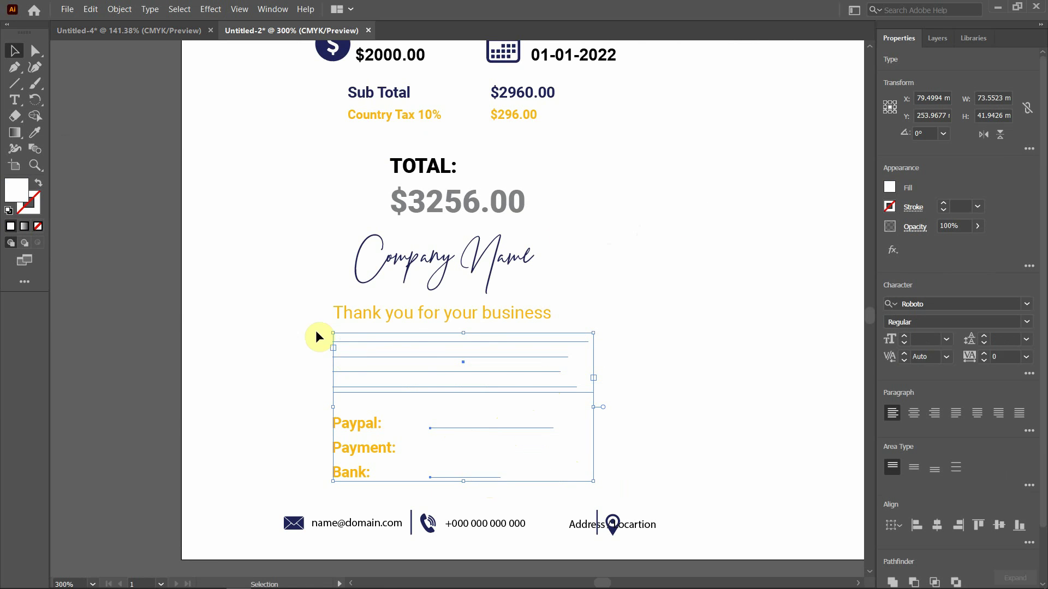
Copy the thank-you heading, paragraph and payment details from Untitled-2 into Untitled-4's lower navy block, aligned to the left margin guide.
click(304, 315)
drag(311, 316, 604, 482)
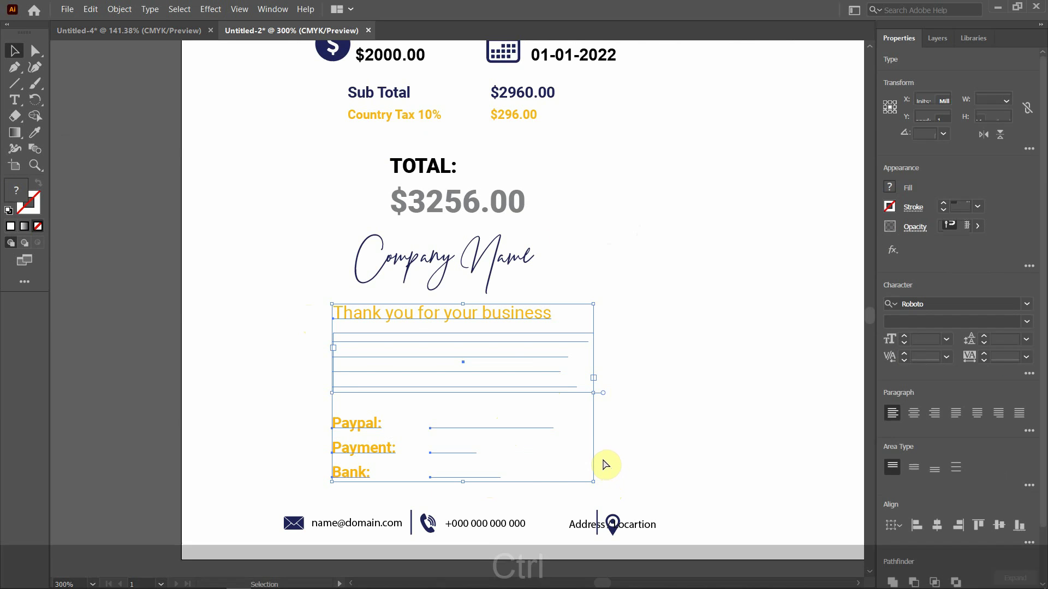
key(ctrl+c)
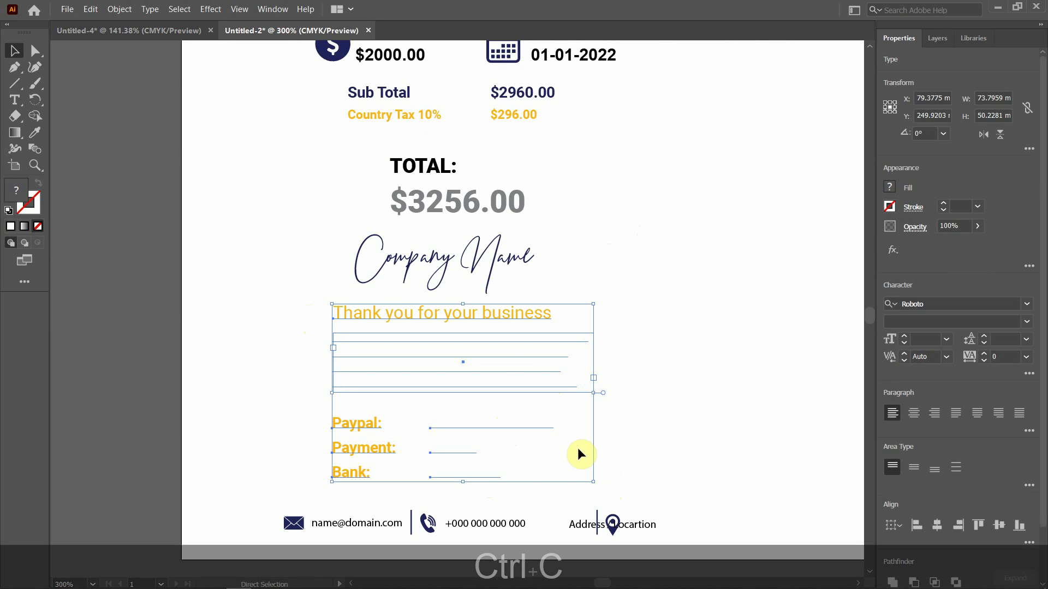
click(168, 31)
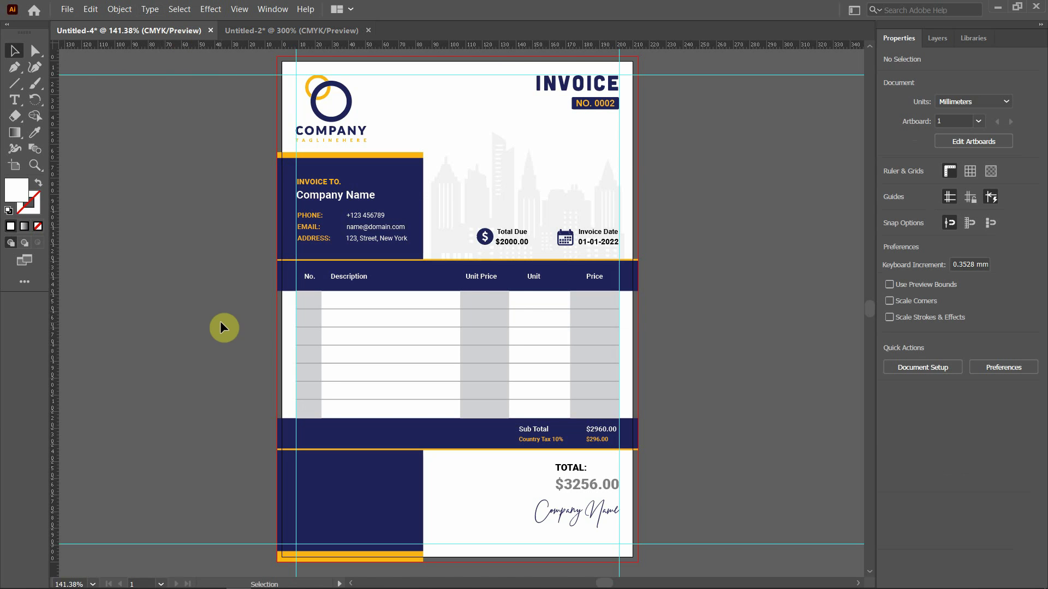
key(ctrl+v)
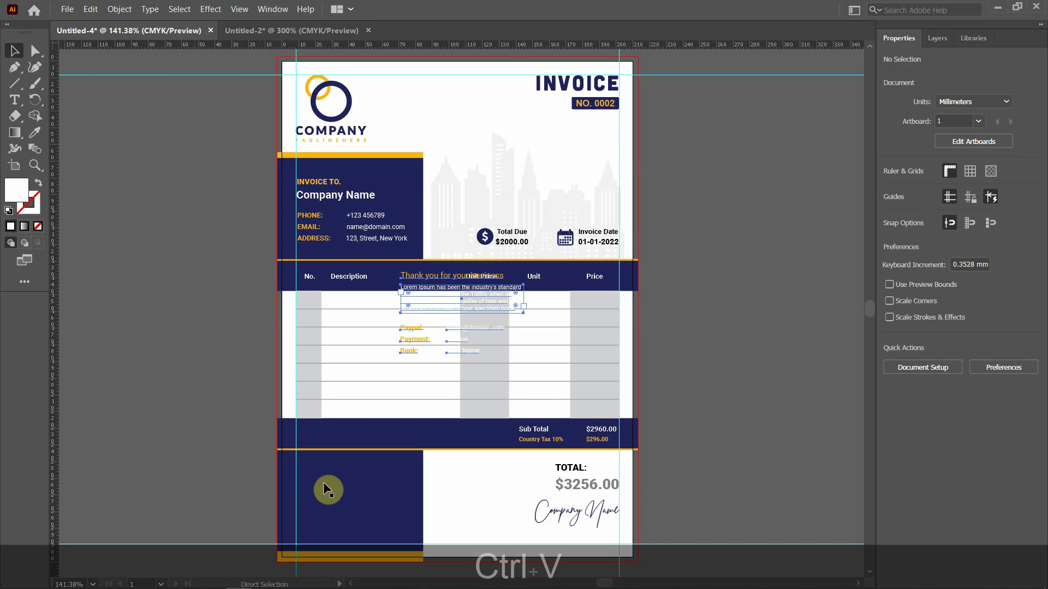
drag(441, 274, 339, 462)
scroll(284, 529, up, 5)
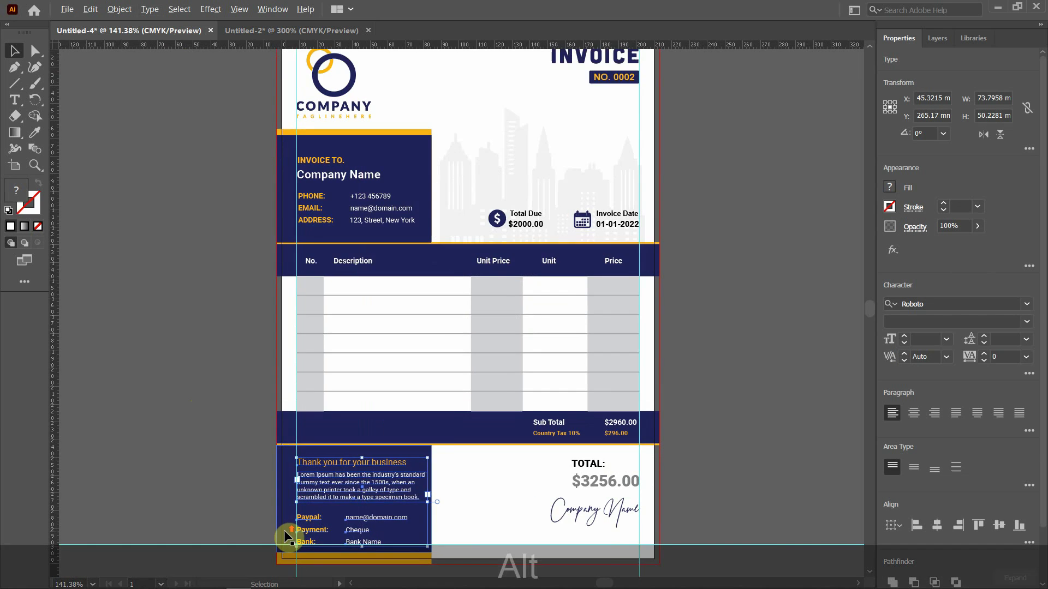
scroll(321, 518, down, 2)
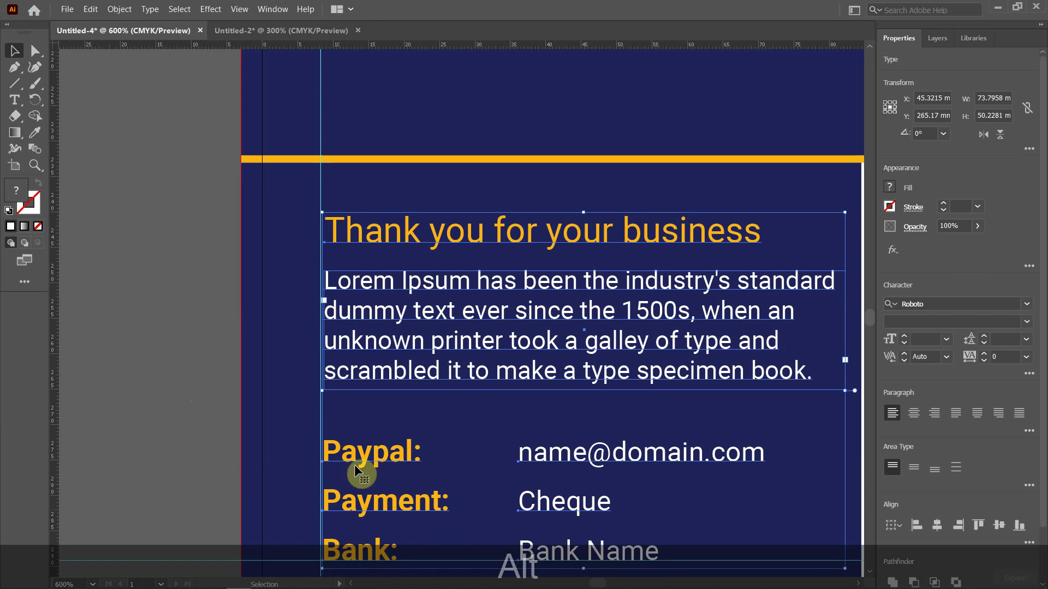
click(146, 212)
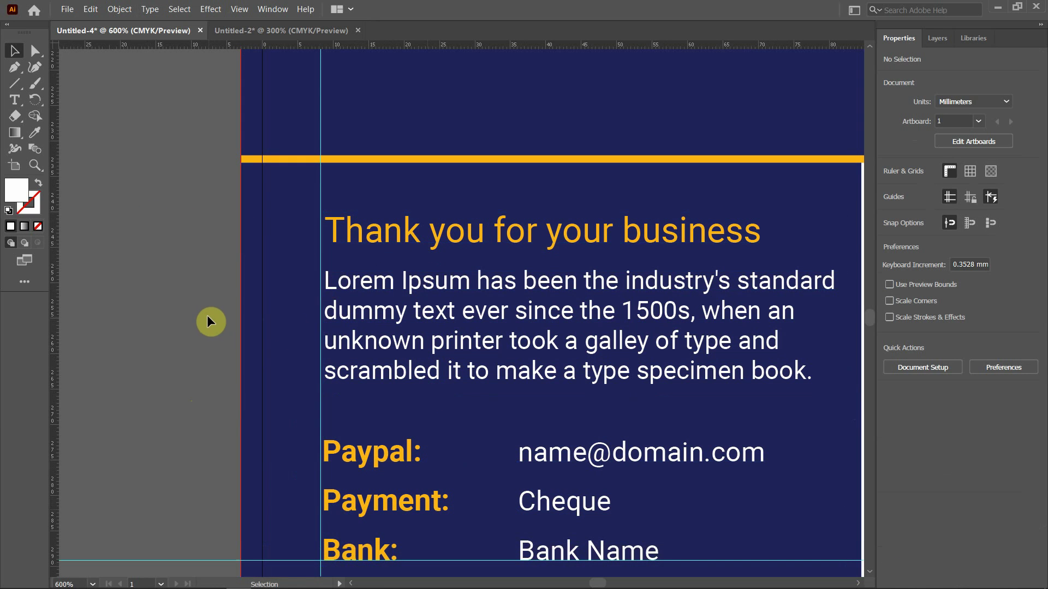
alt+scroll(207, 315, down, 2)
alt+scroll(208, 313, down, 1)
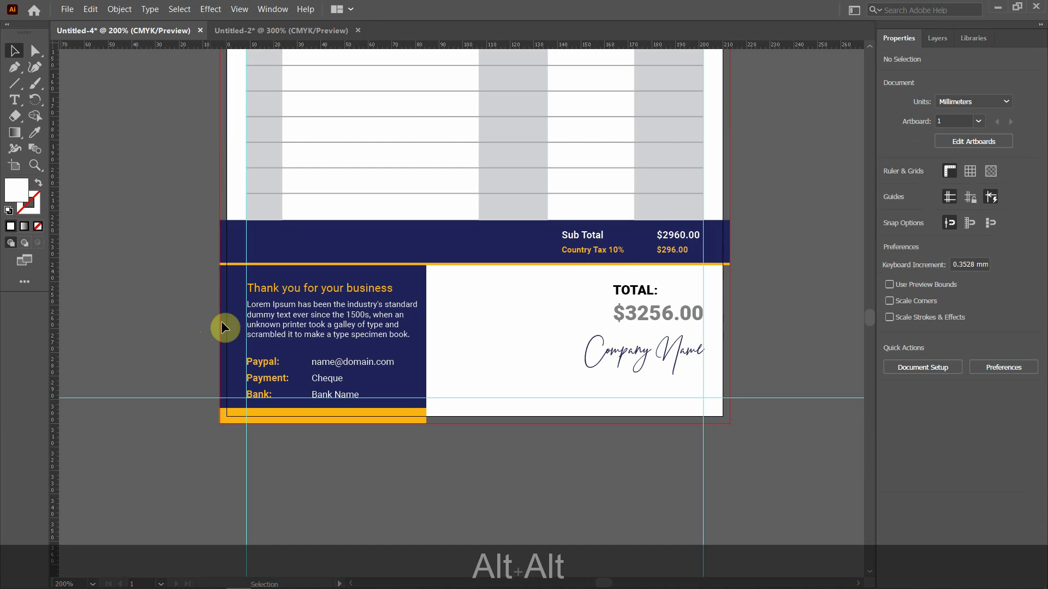
scroll(276, 354, up, 2)
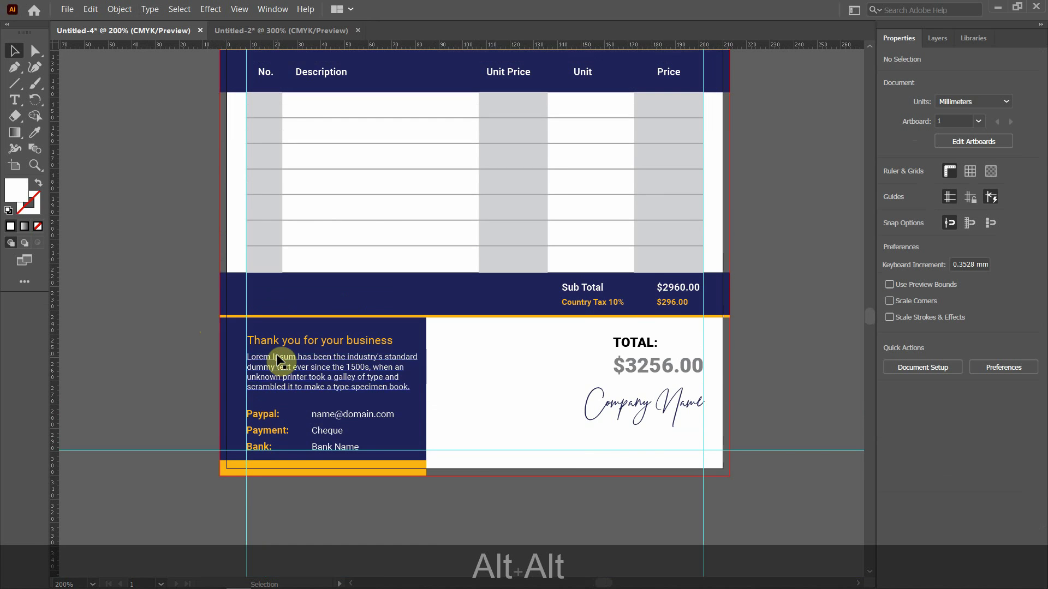
In Untitled-2, move the location pin and its divider line into the gap between the phone number and the address text.
click(293, 31)
scroll(341, 453, down, 2)
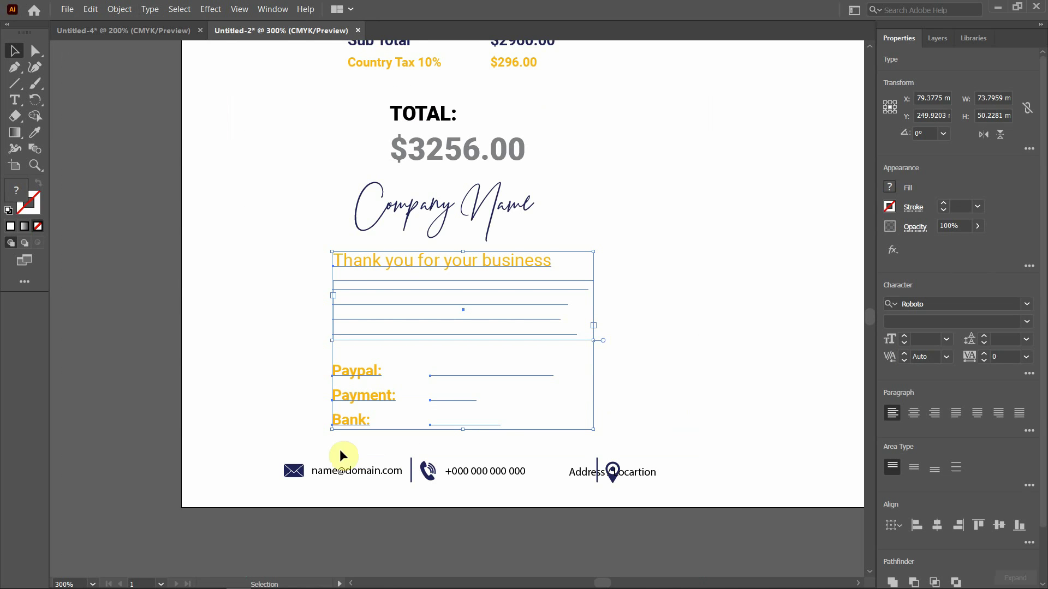
drag(262, 455, 460, 488)
click(596, 503)
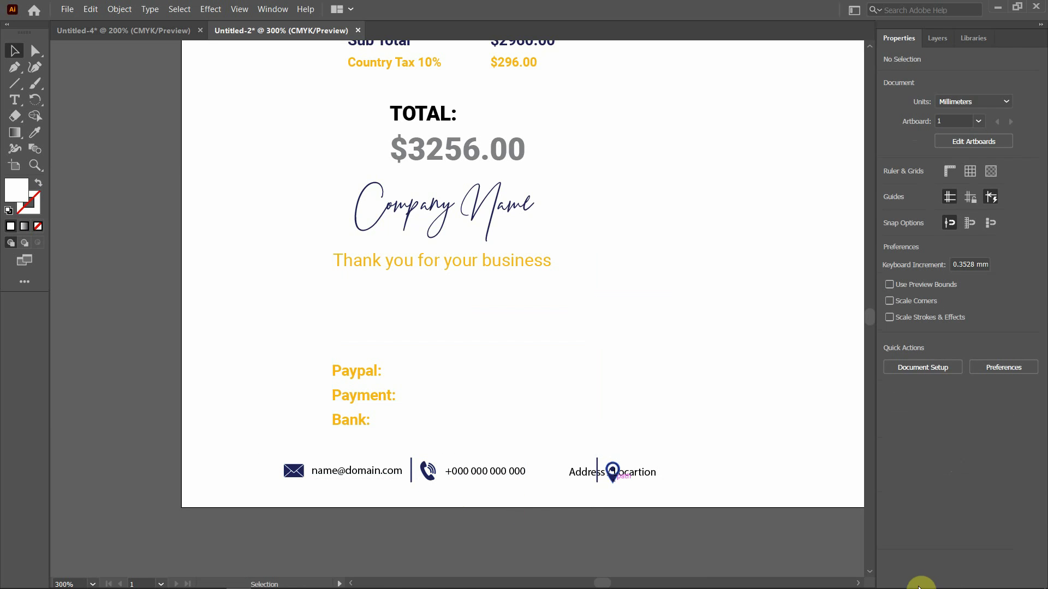
click(597, 462)
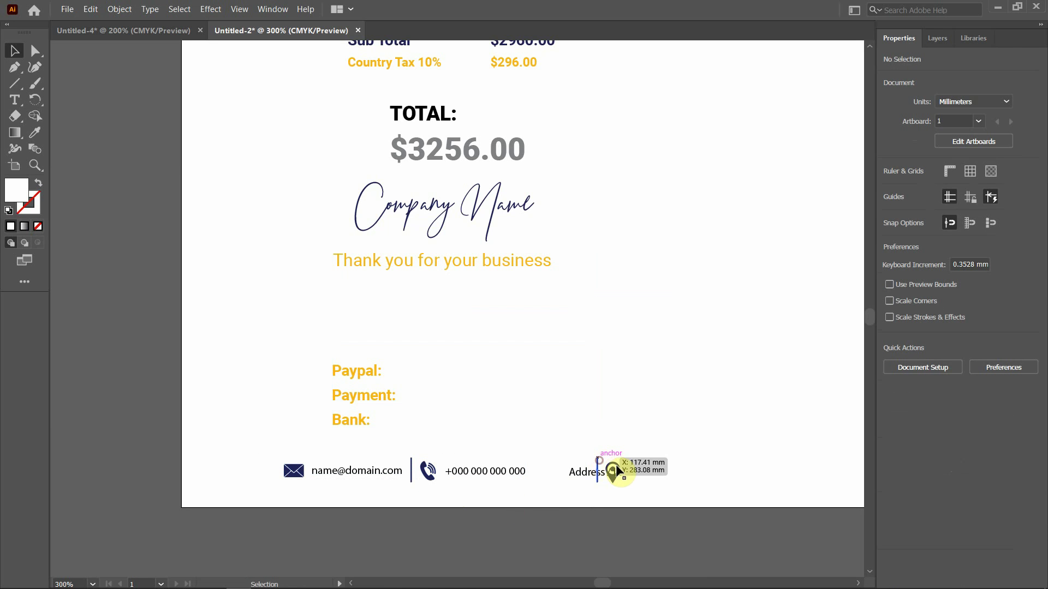
shift+click(618, 469)
shift+click(613, 478)
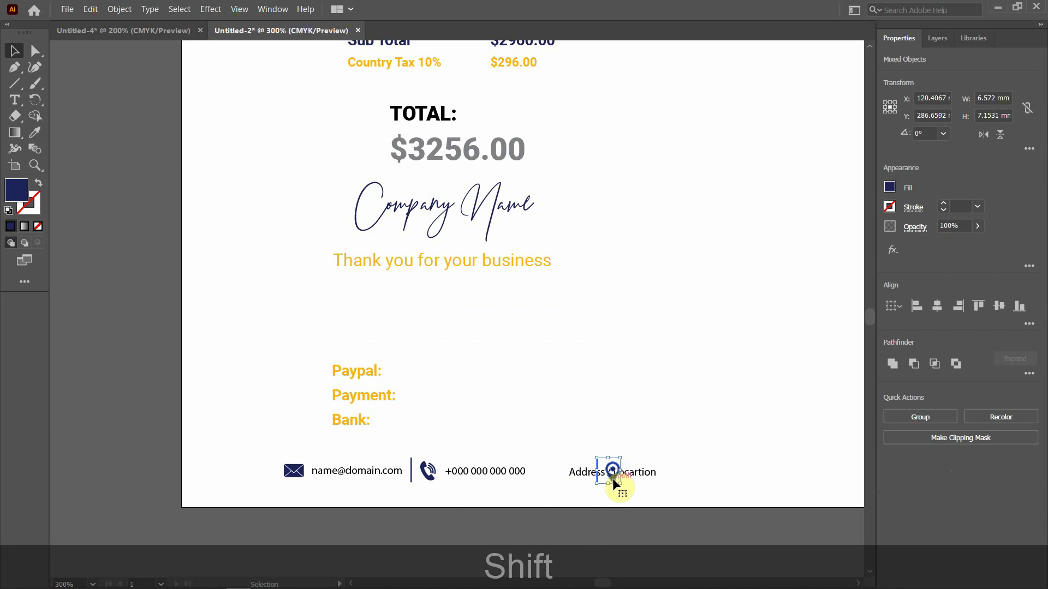
key(shift+Left)
key(shift+Left)
key(shift+Left)
key(shift+Left)
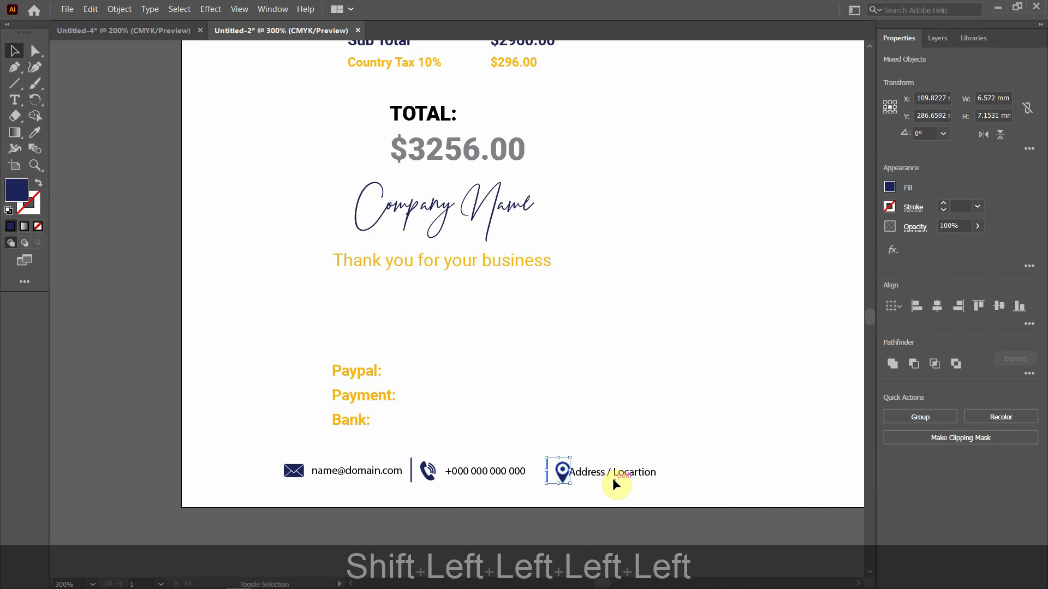
key(shift+Left)
key(Right)
key(Right)
key(Right)
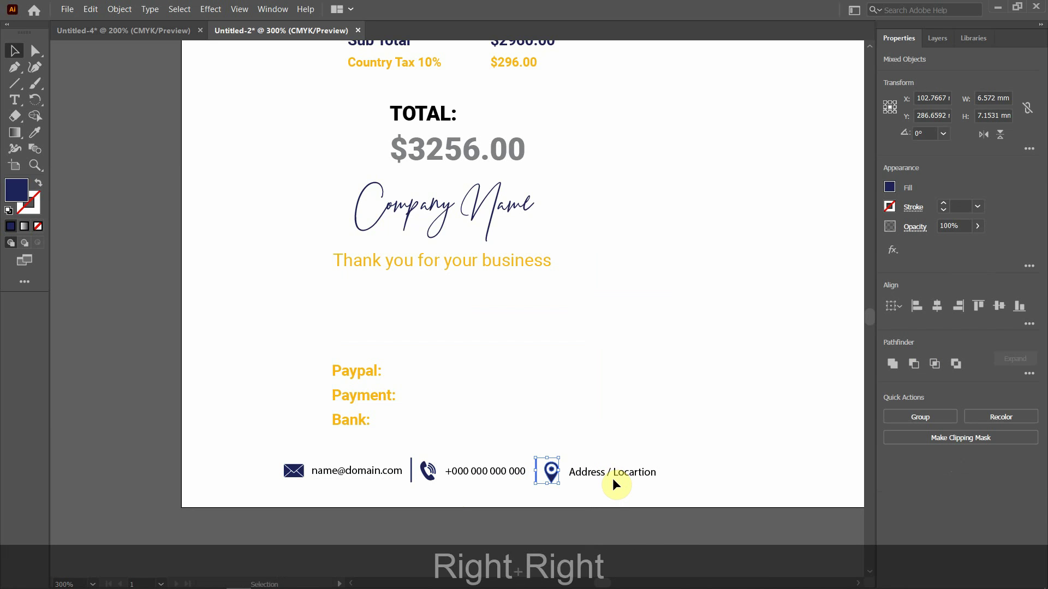
Copy the e-mail, phone and address row from Untitled-2 into Untitled-4, below the signature and ending near the right margin guide.
click(247, 459)
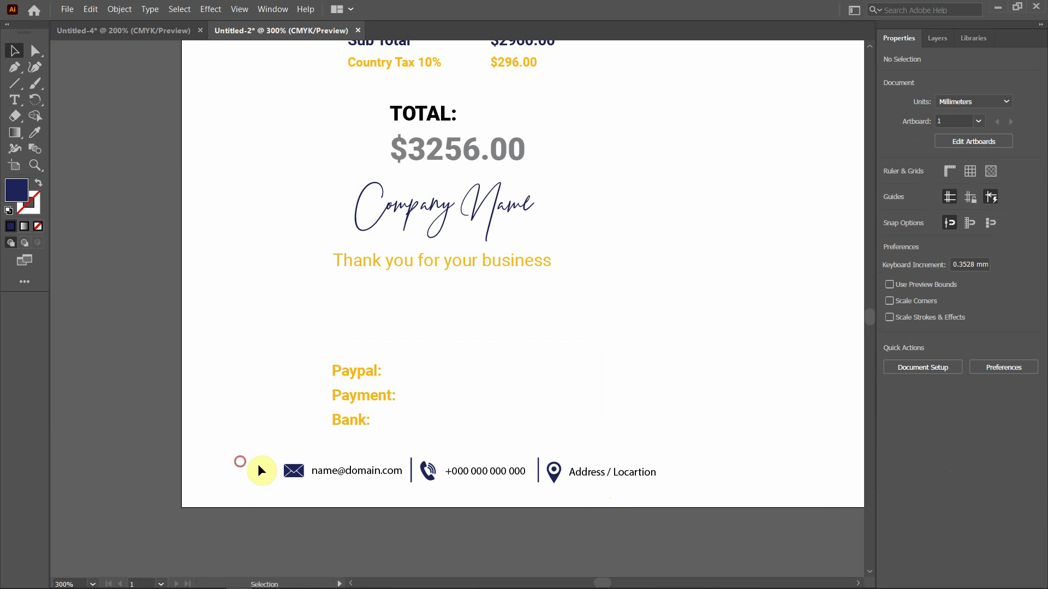
drag(247, 456, 666, 485)
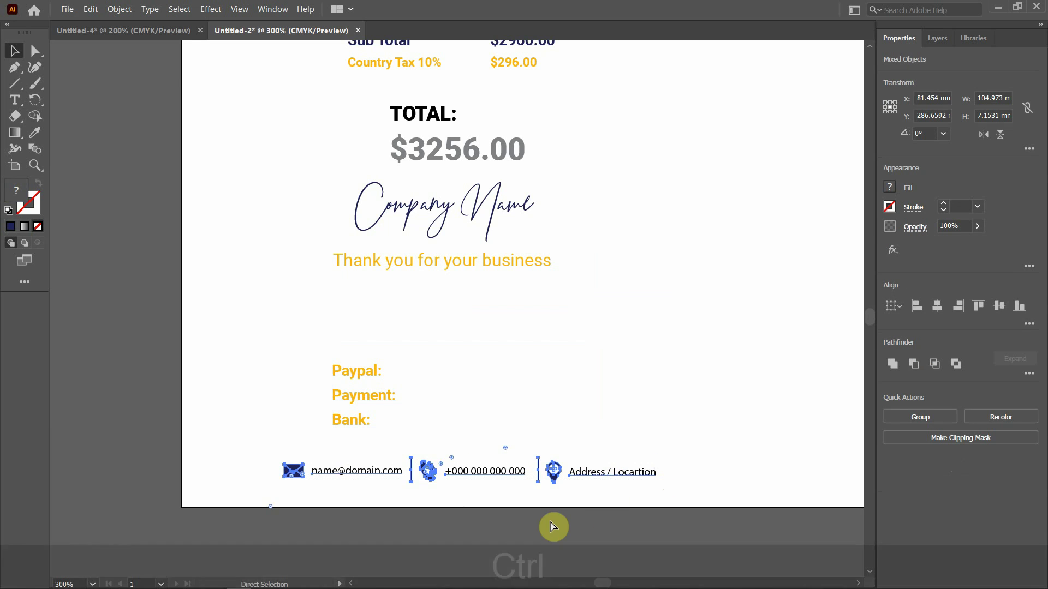
key(ctrl+c)
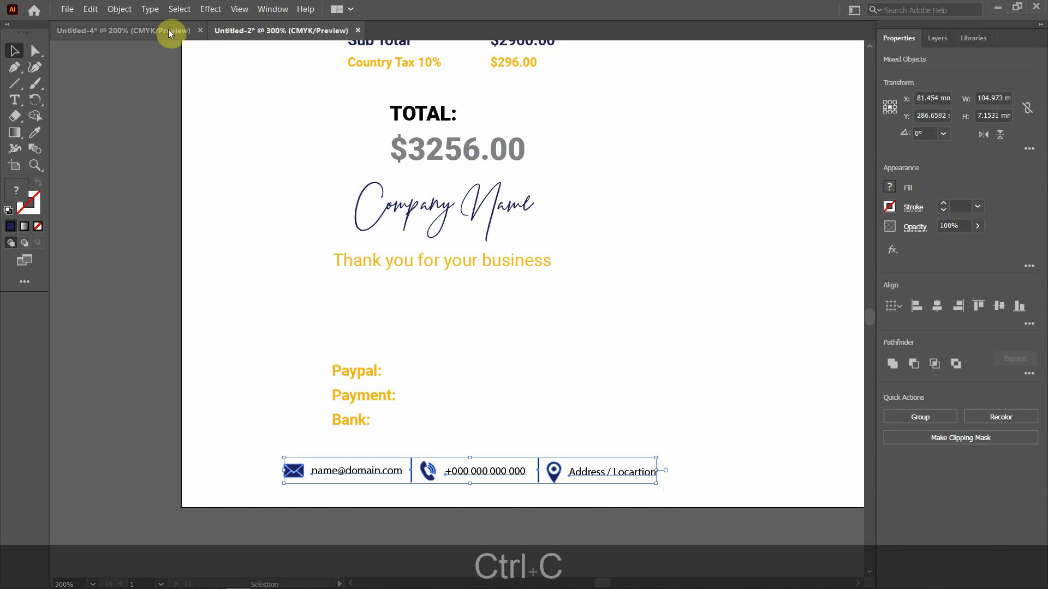
click(168, 30)
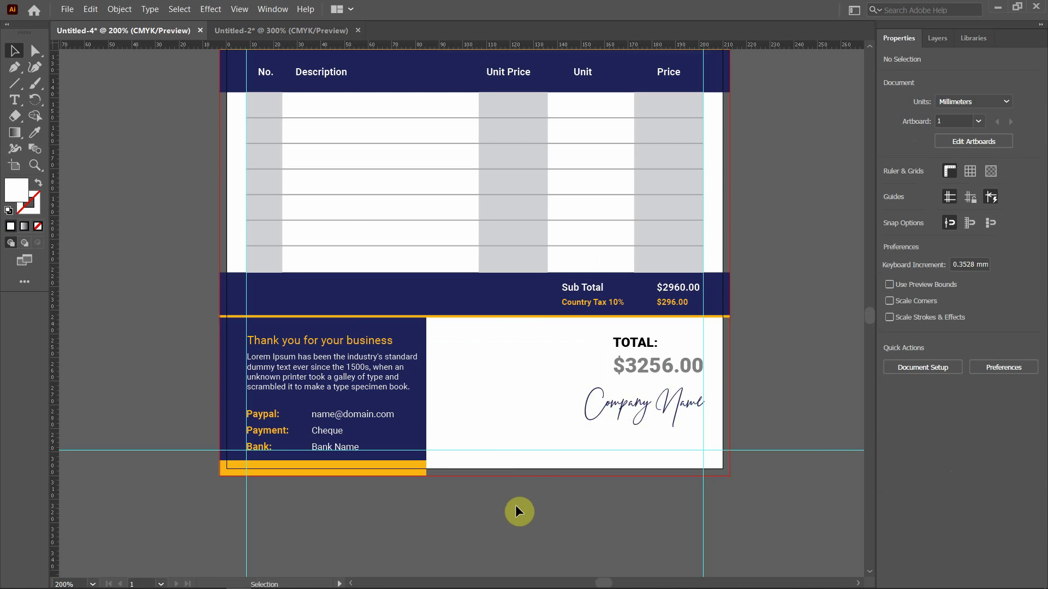
key(ctrl+v)
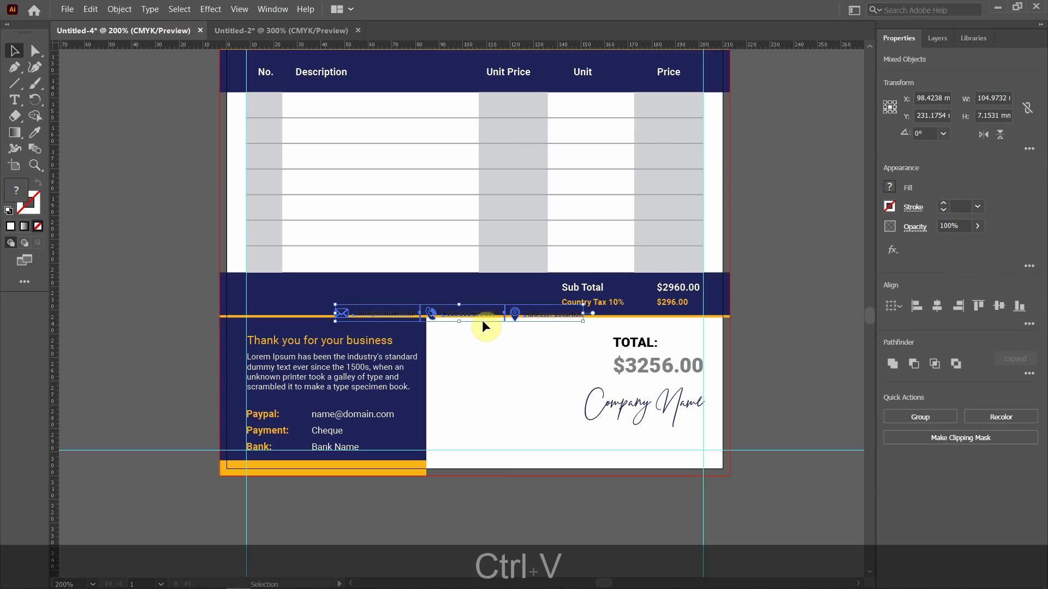
drag(431, 315, 547, 453)
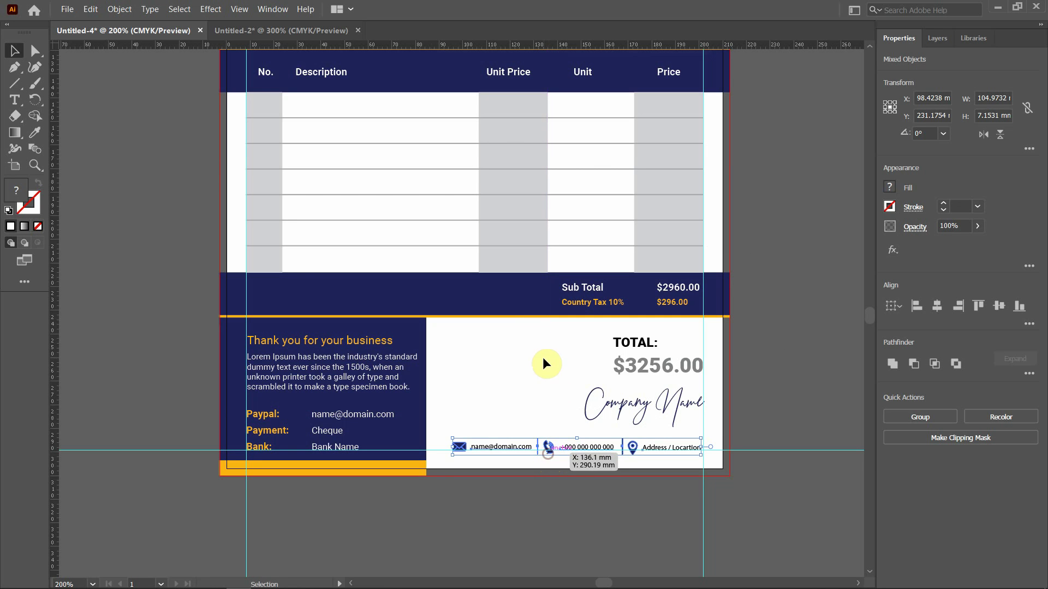
Duplicate the grey No. column rectangle as a footer strip behind the contact row, spanning from the lower navy block to the right bleed edge.
click(271, 265)
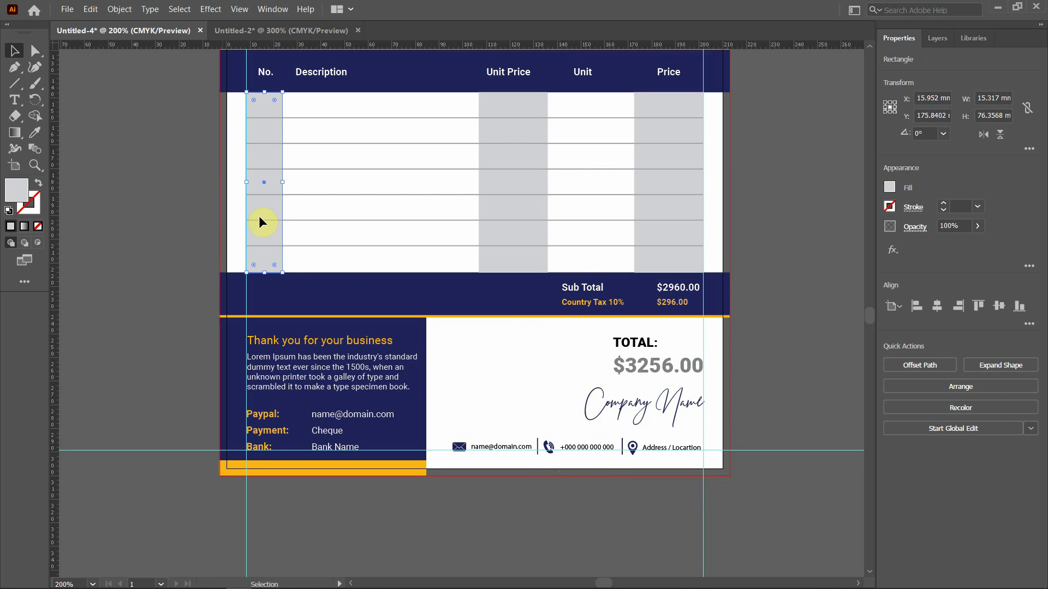
drag(254, 249, 444, 462)
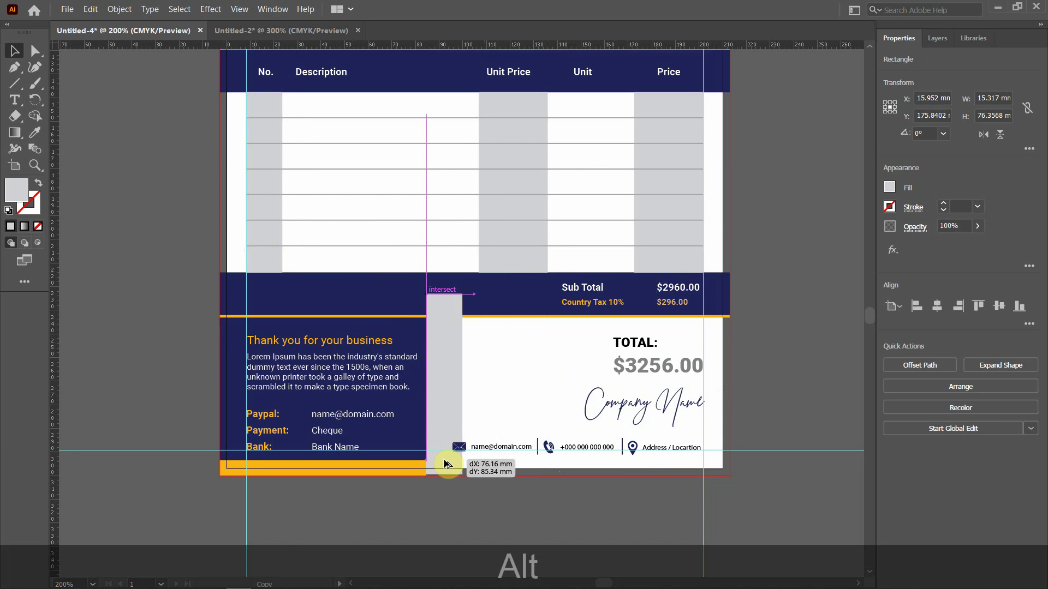
drag(445, 301, 509, 453)
key(ctrl+z)
click(447, 494)
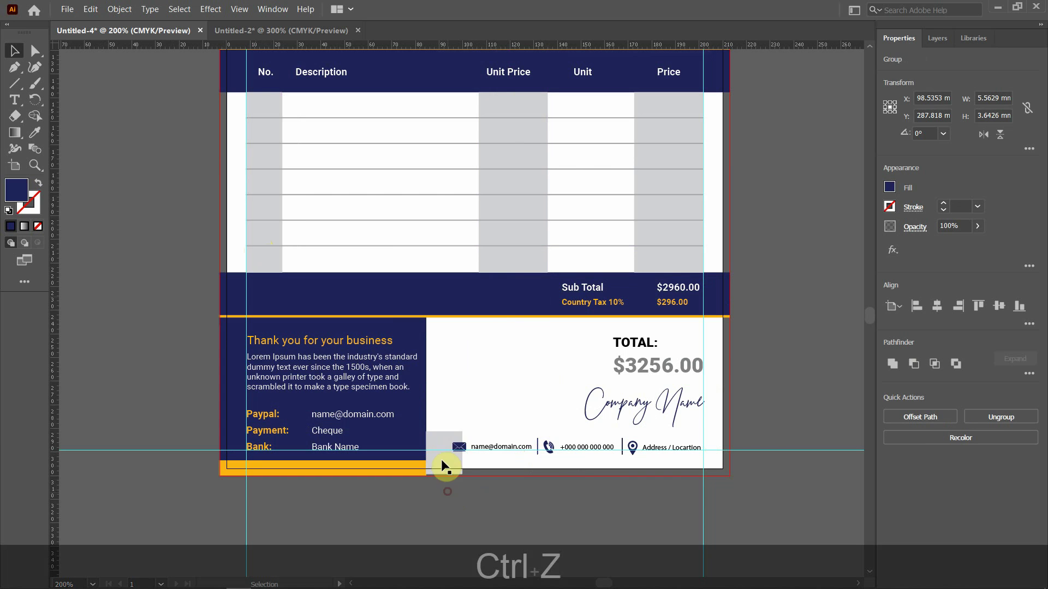
click(459, 456)
drag(463, 453, 731, 467)
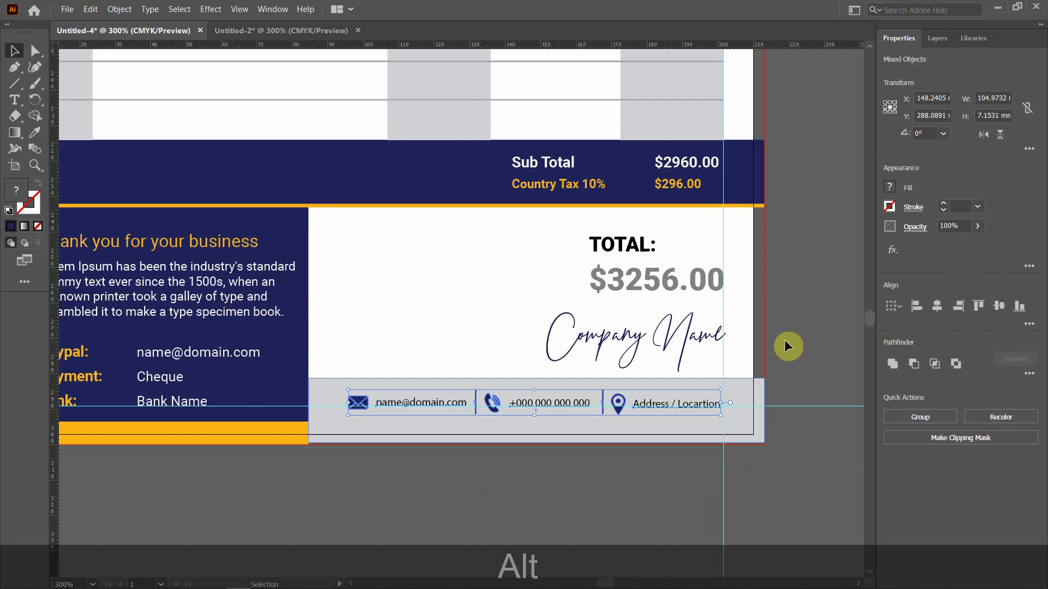
Fit the whole artboard in view and hide the guides.
click(801, 335)
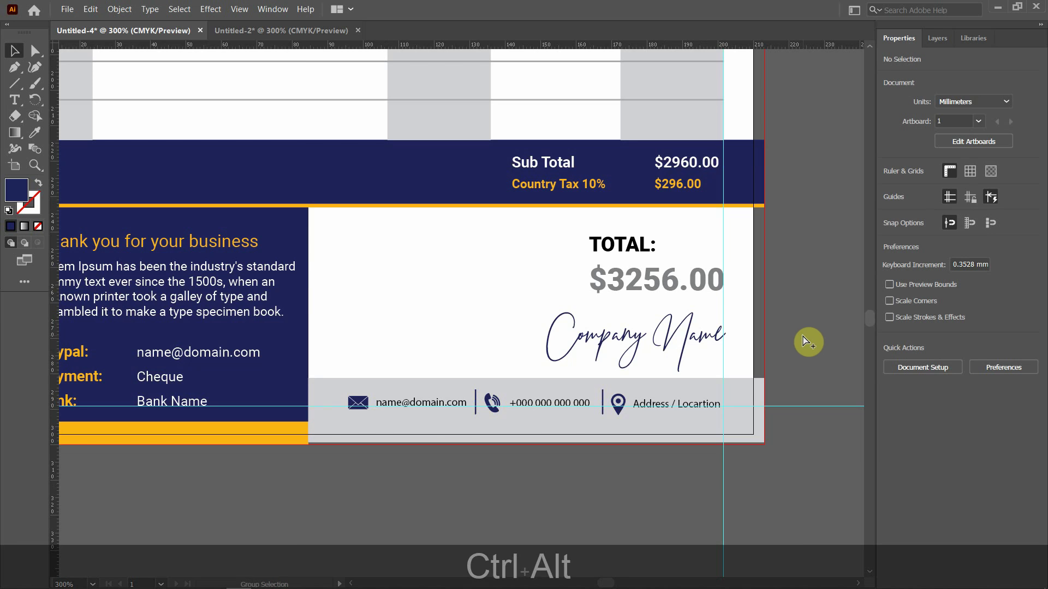
key(ctrl+alt+0)
key(ctrl+semicolon)
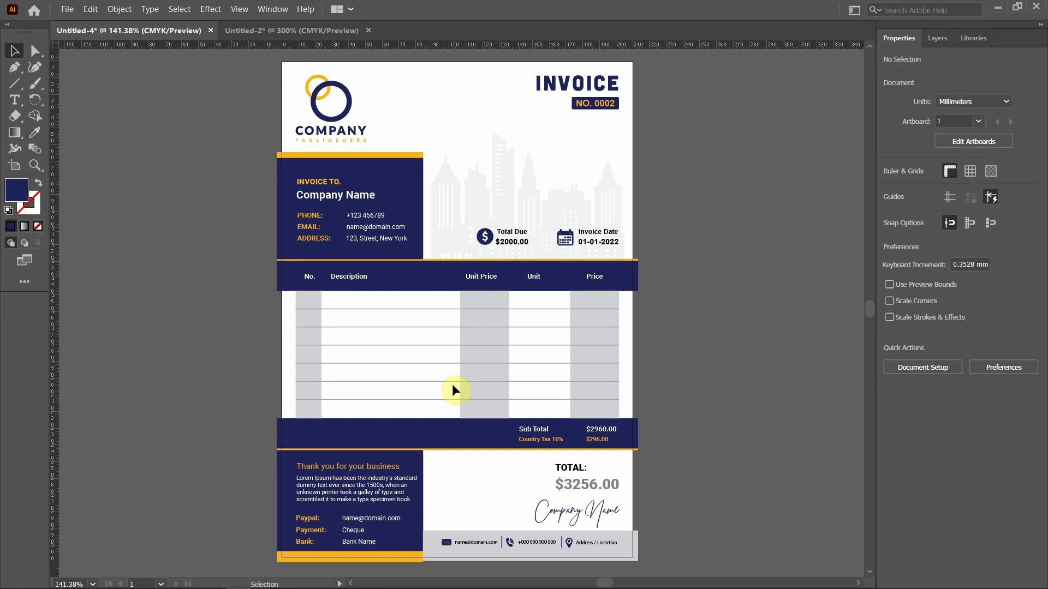
Duplicate the Total Due text into the first row of the table's No. column.
click(512, 234)
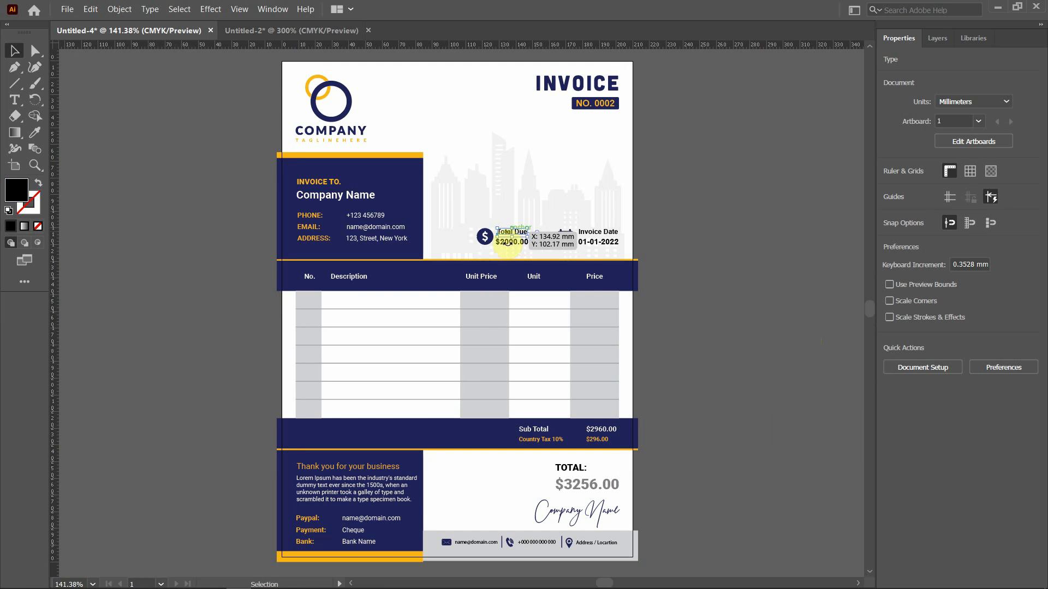
scroll(491, 227, up, 3)
drag(526, 241, 125, 390)
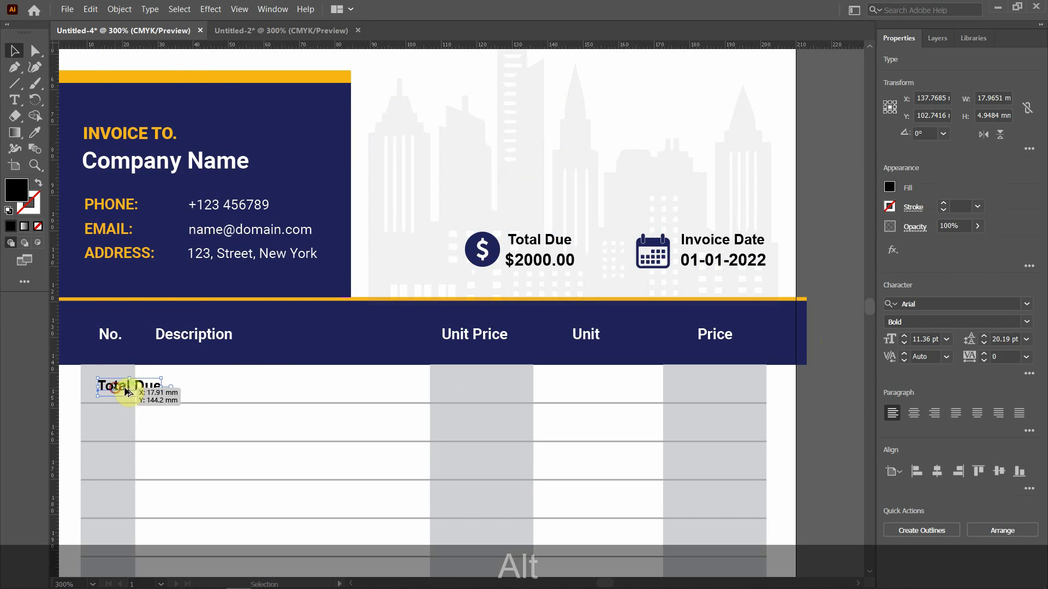
scroll(324, 372, down, 2)
scroll(166, 393, up, 4)
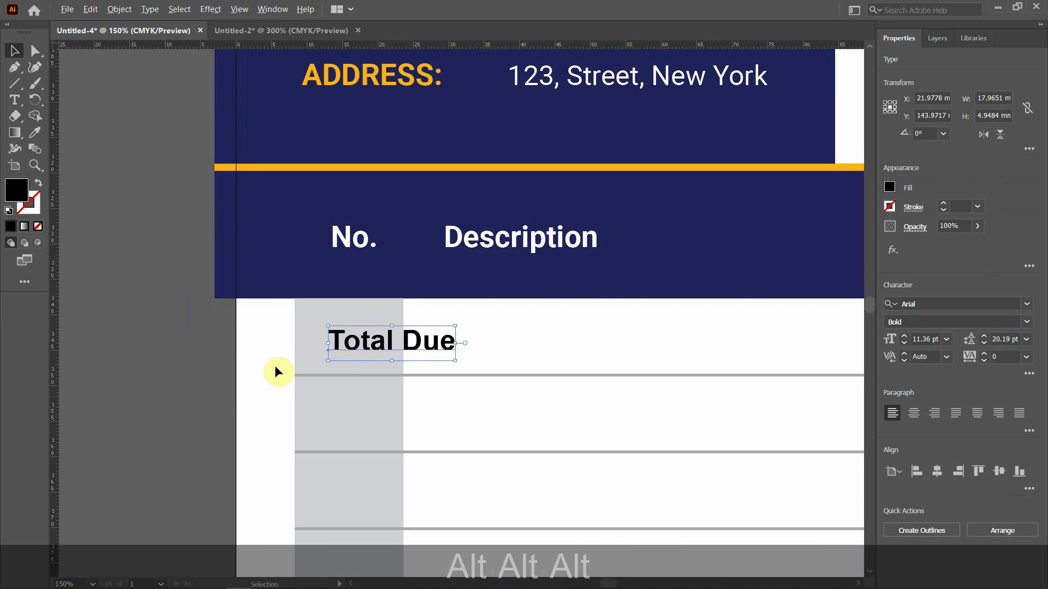
Change the copied text to 01 and nudge it slightly right to sit centred under the No. heading.
triple_click(362, 340)
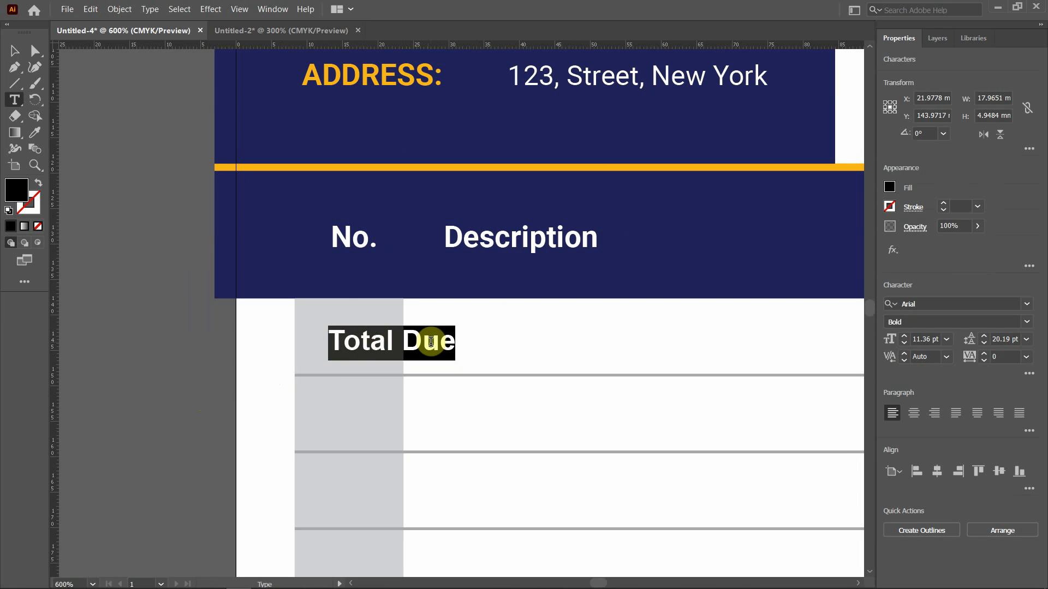
text(01)
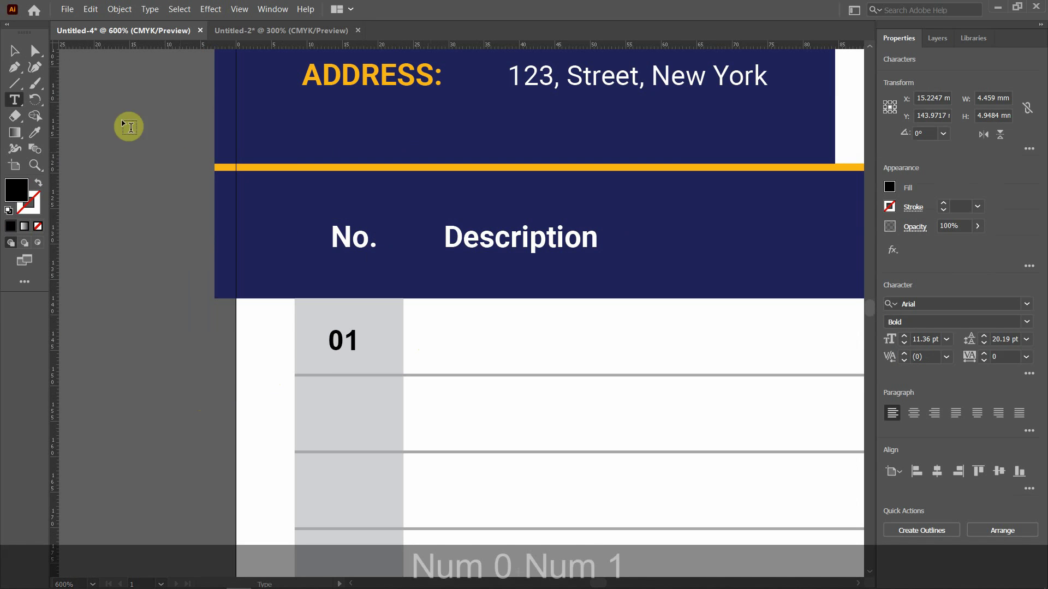
click(15, 50)
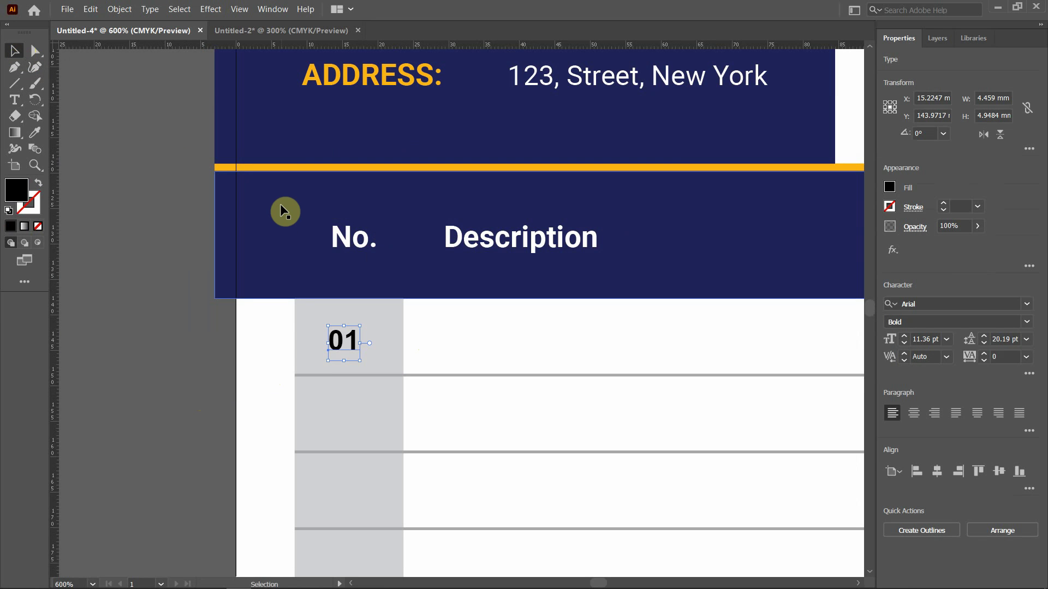
key(Right)
key(Right)
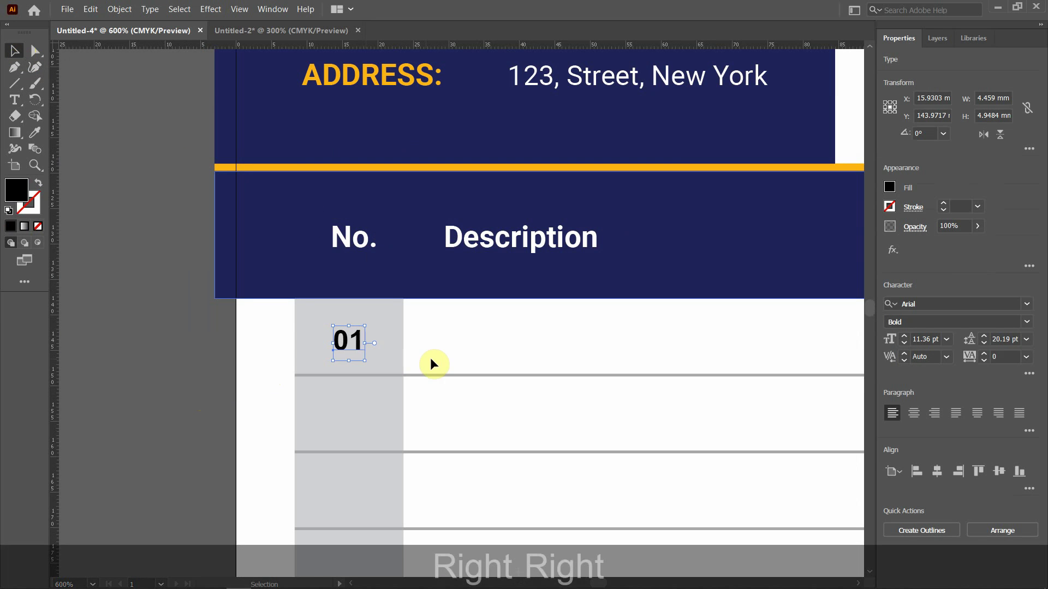
Duplicate the 01 label straight down at equal intervals into the six remaining rows, and lower the last copy within its row.
scroll(429, 351, down, 2)
scroll(392, 300, down, 1)
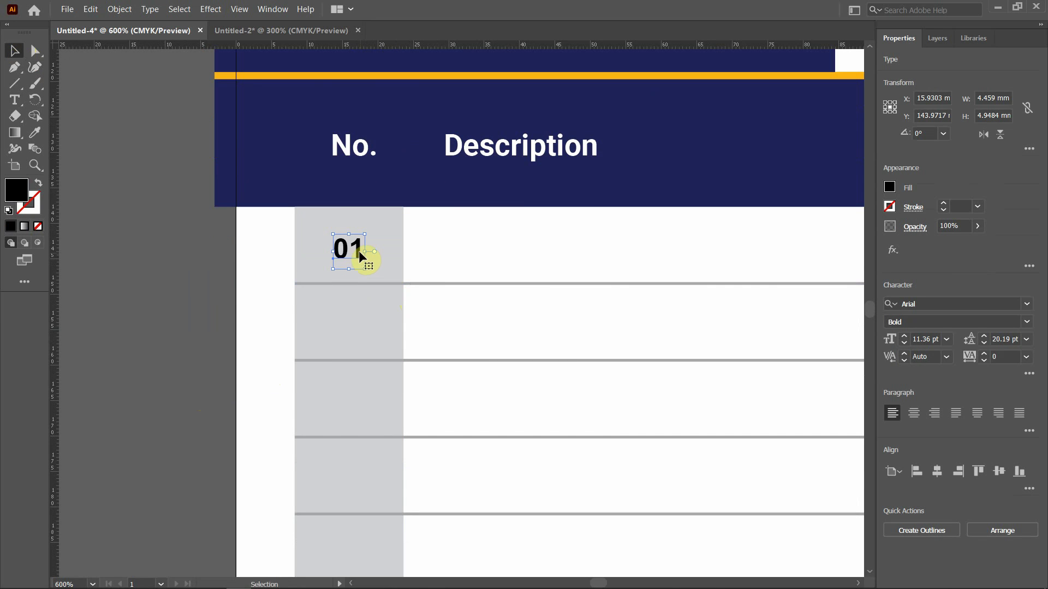
drag(359, 261, 359, 323)
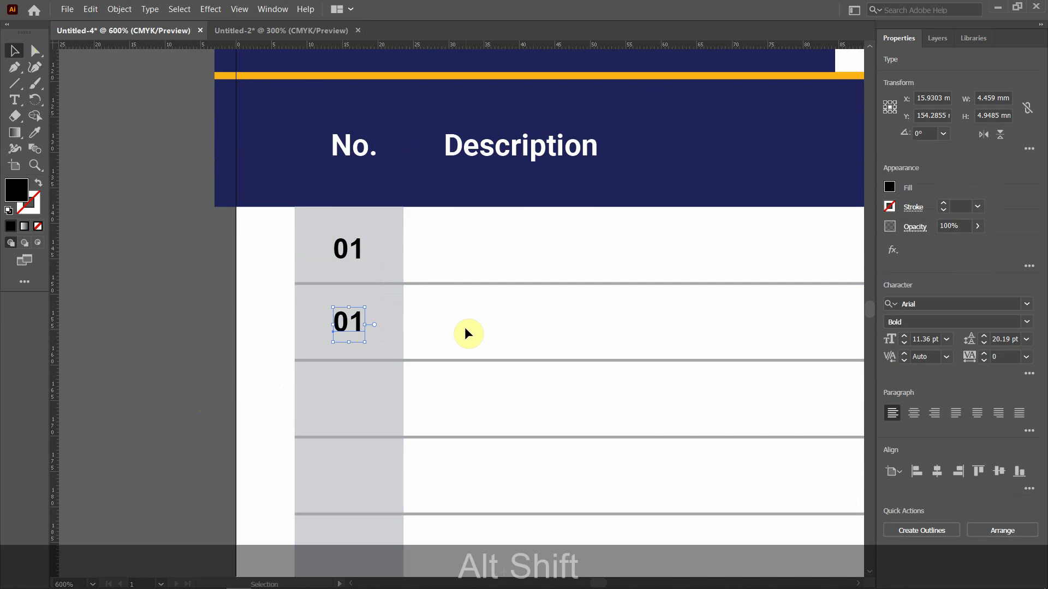
scroll(468, 330, down, 3)
key(ctrl+d)
key(ctrl+d)
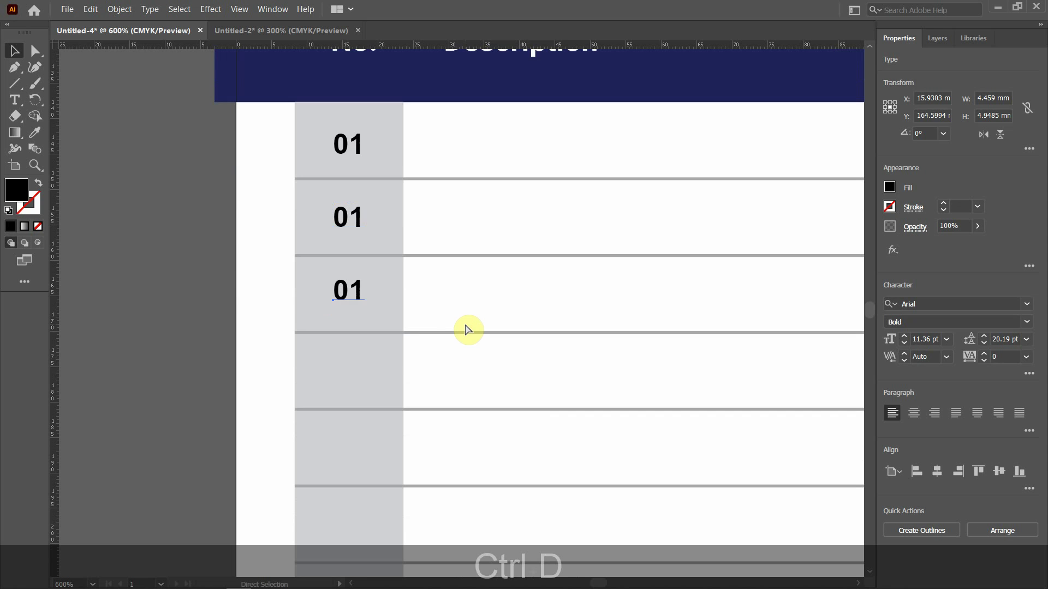
key(ctrl+d)
key(ctrl+d)
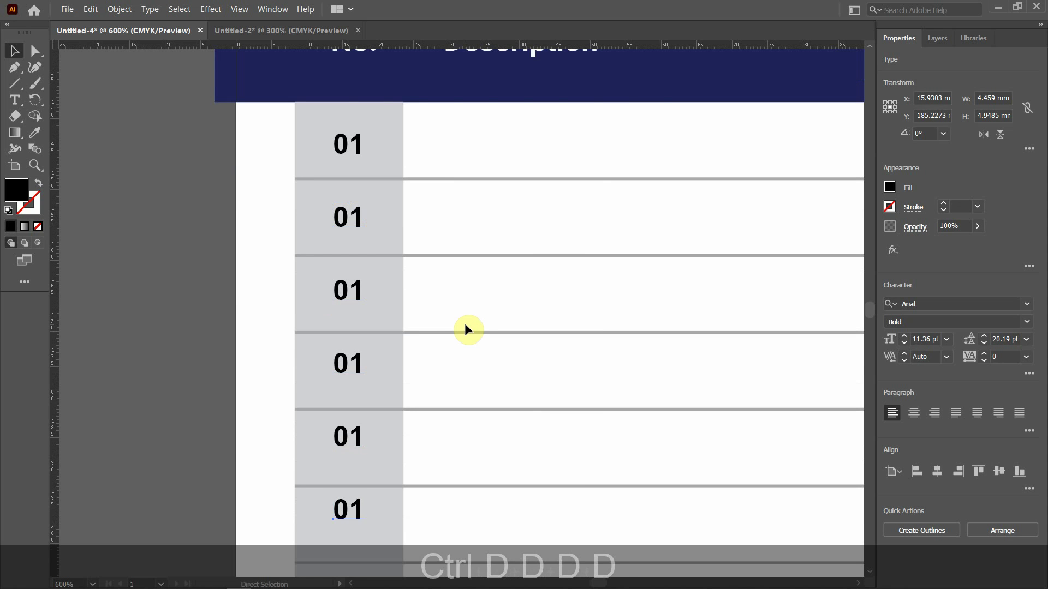
scroll(468, 330, down, 6)
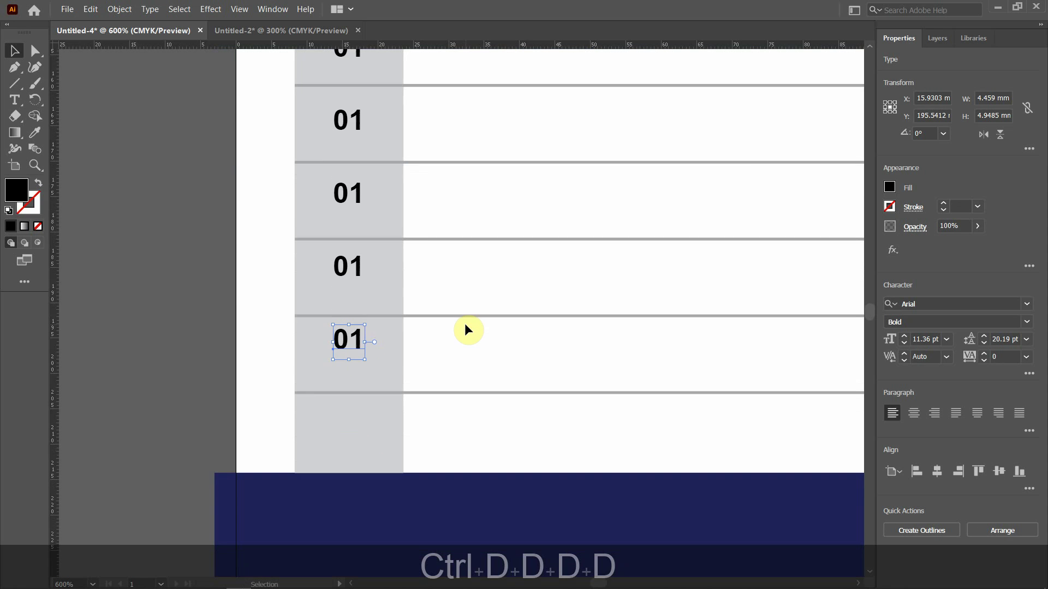
key(ctrl+d)
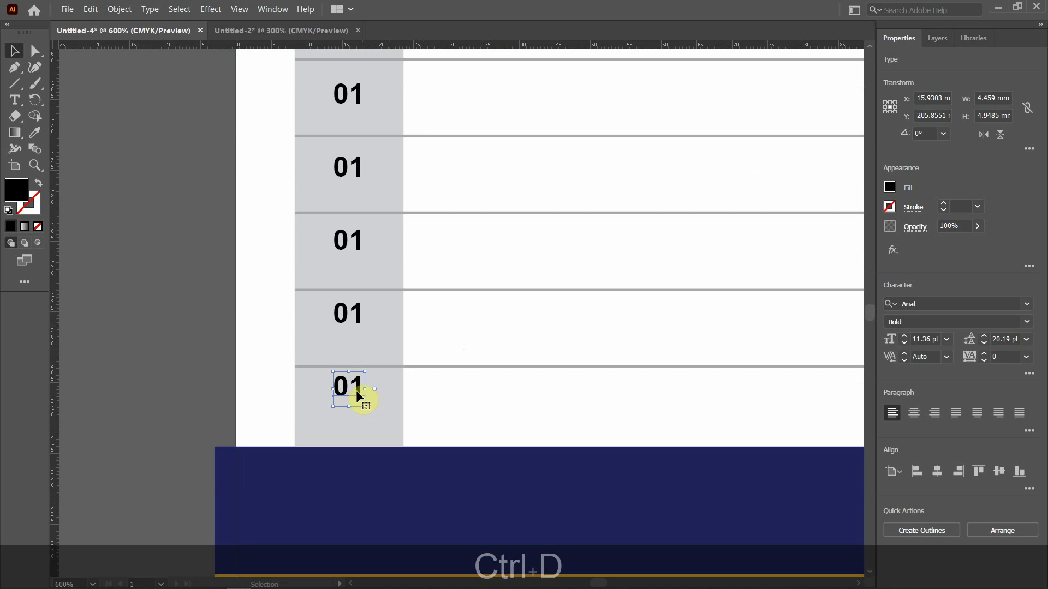
drag(357, 392, 354, 414)
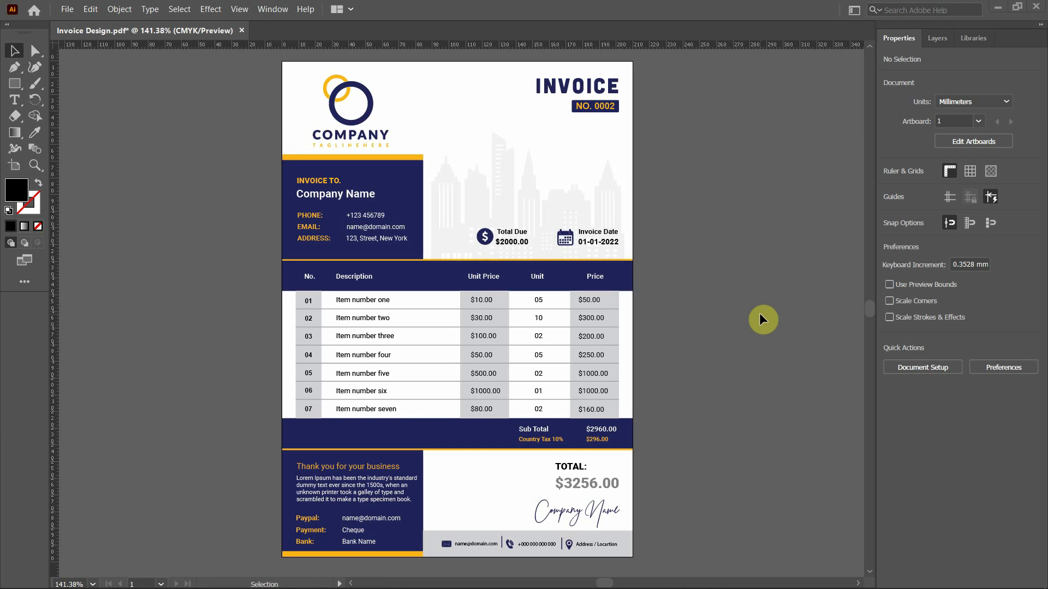